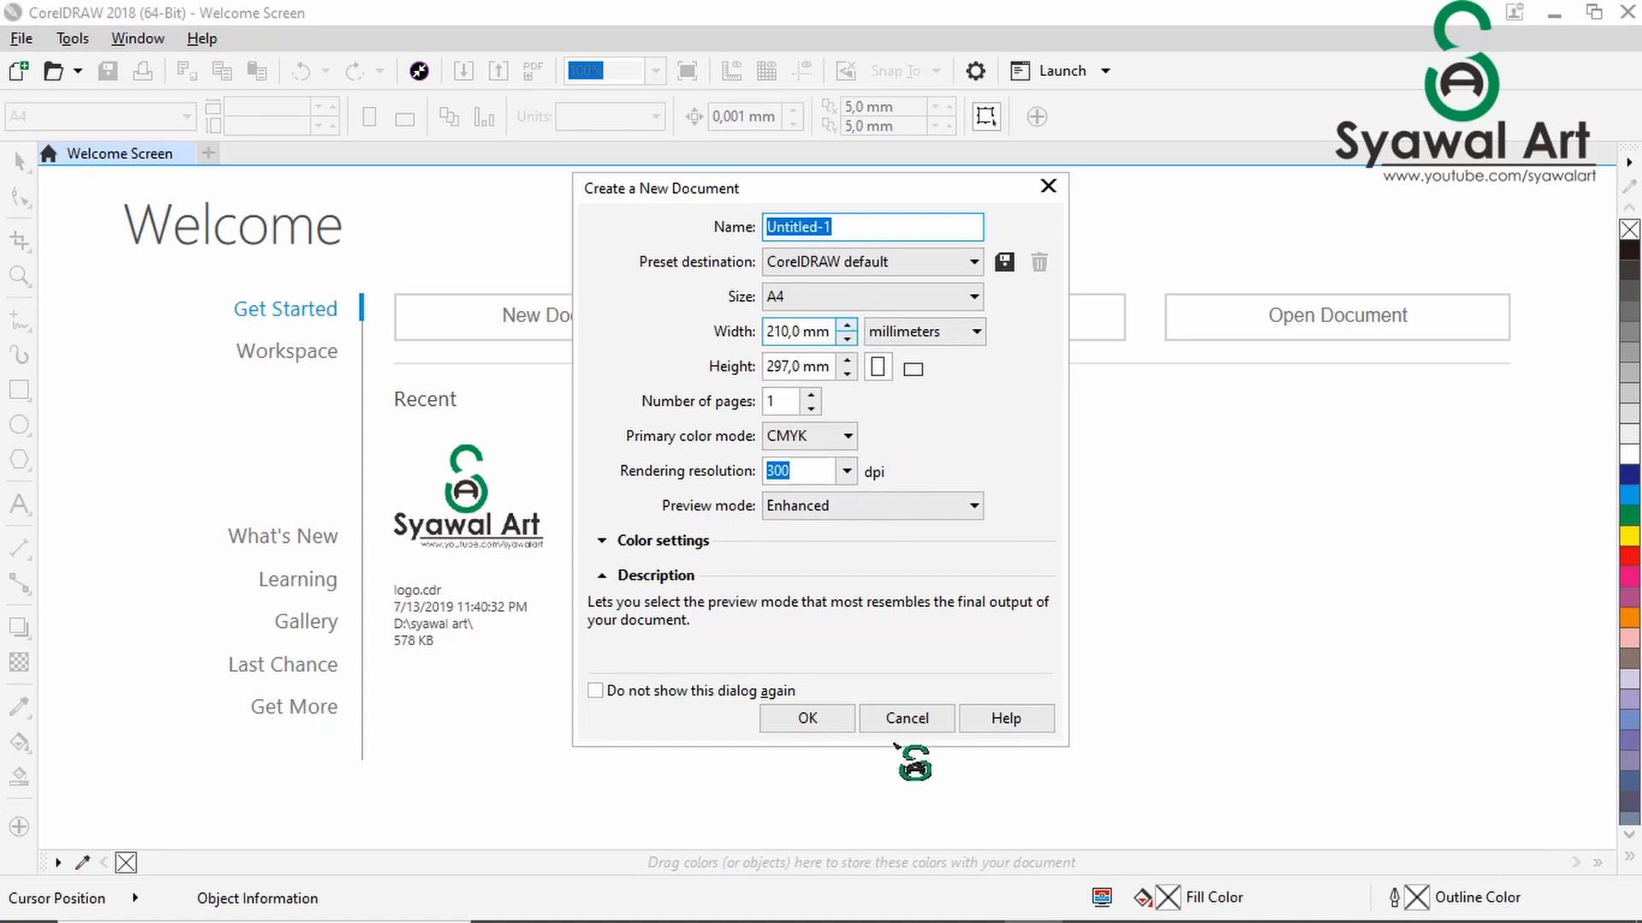
- Create a one-page A4 CMYK document in millimetres and add the artistic text "SYAWAL ART" near the middle of the page
left_click(825, 720)
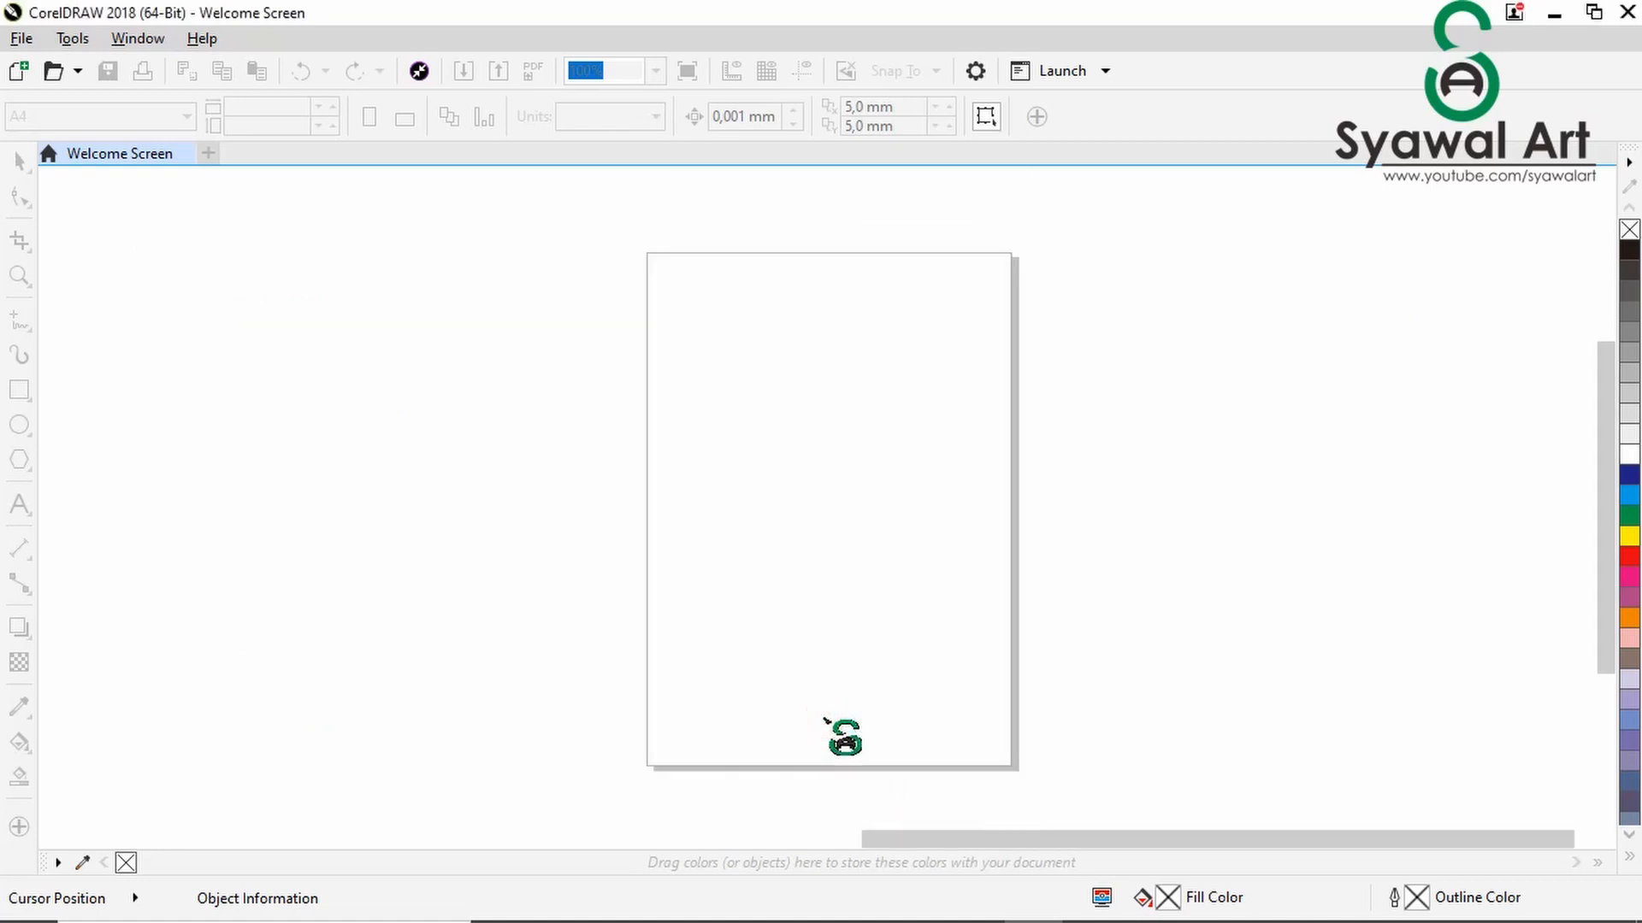
left_click(848, 438)
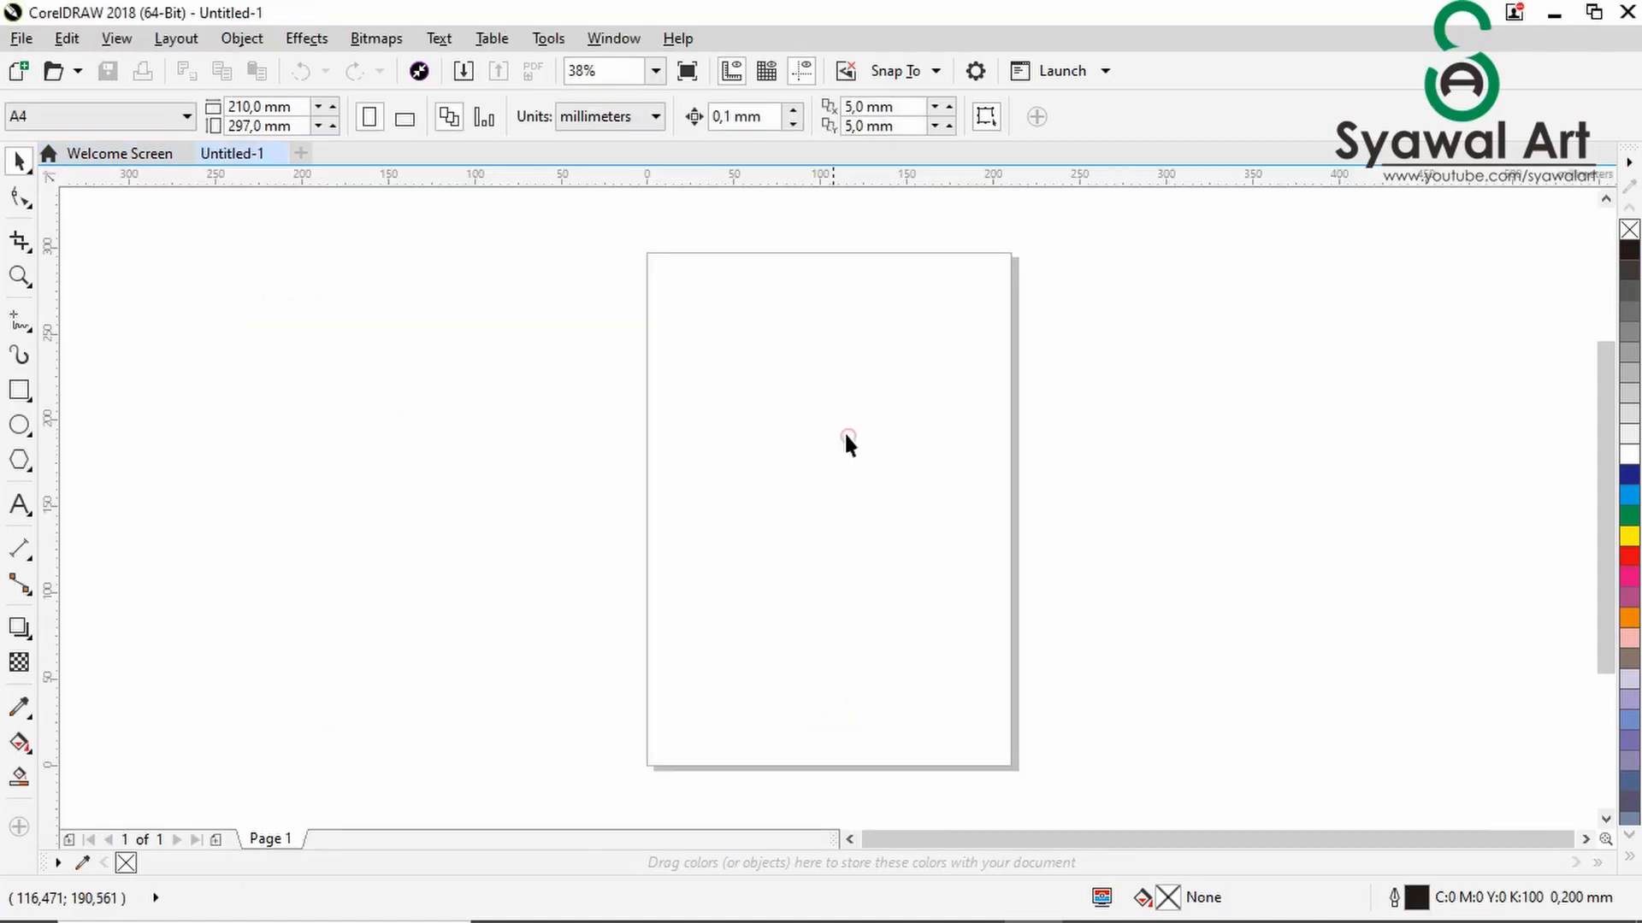
left_click(18, 504)
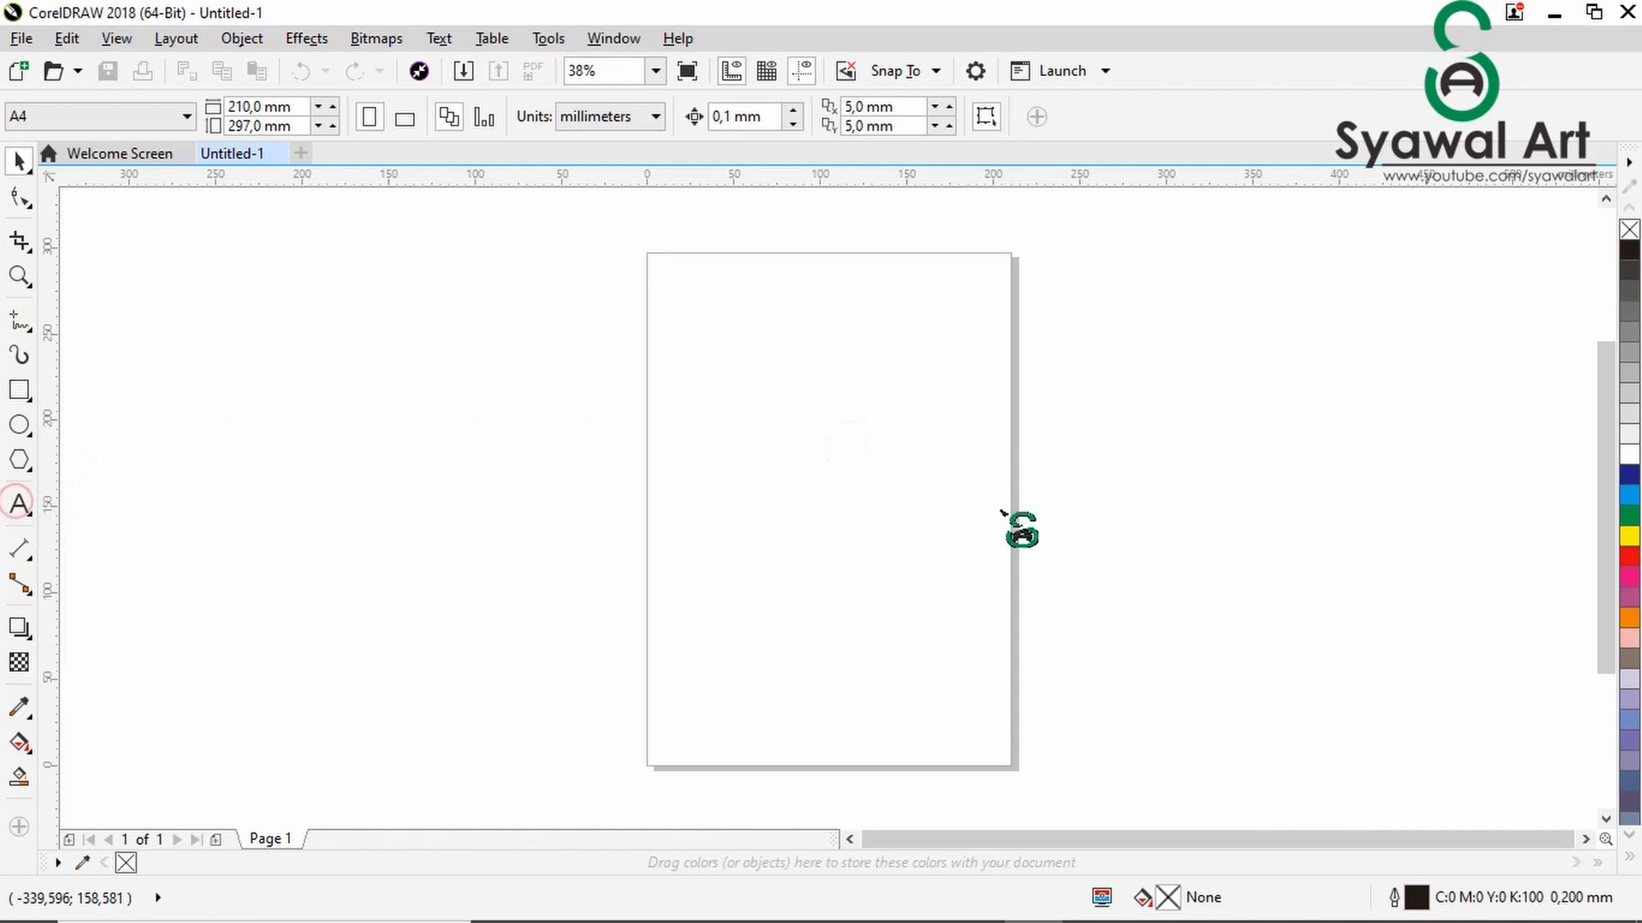
left_click(762, 462)
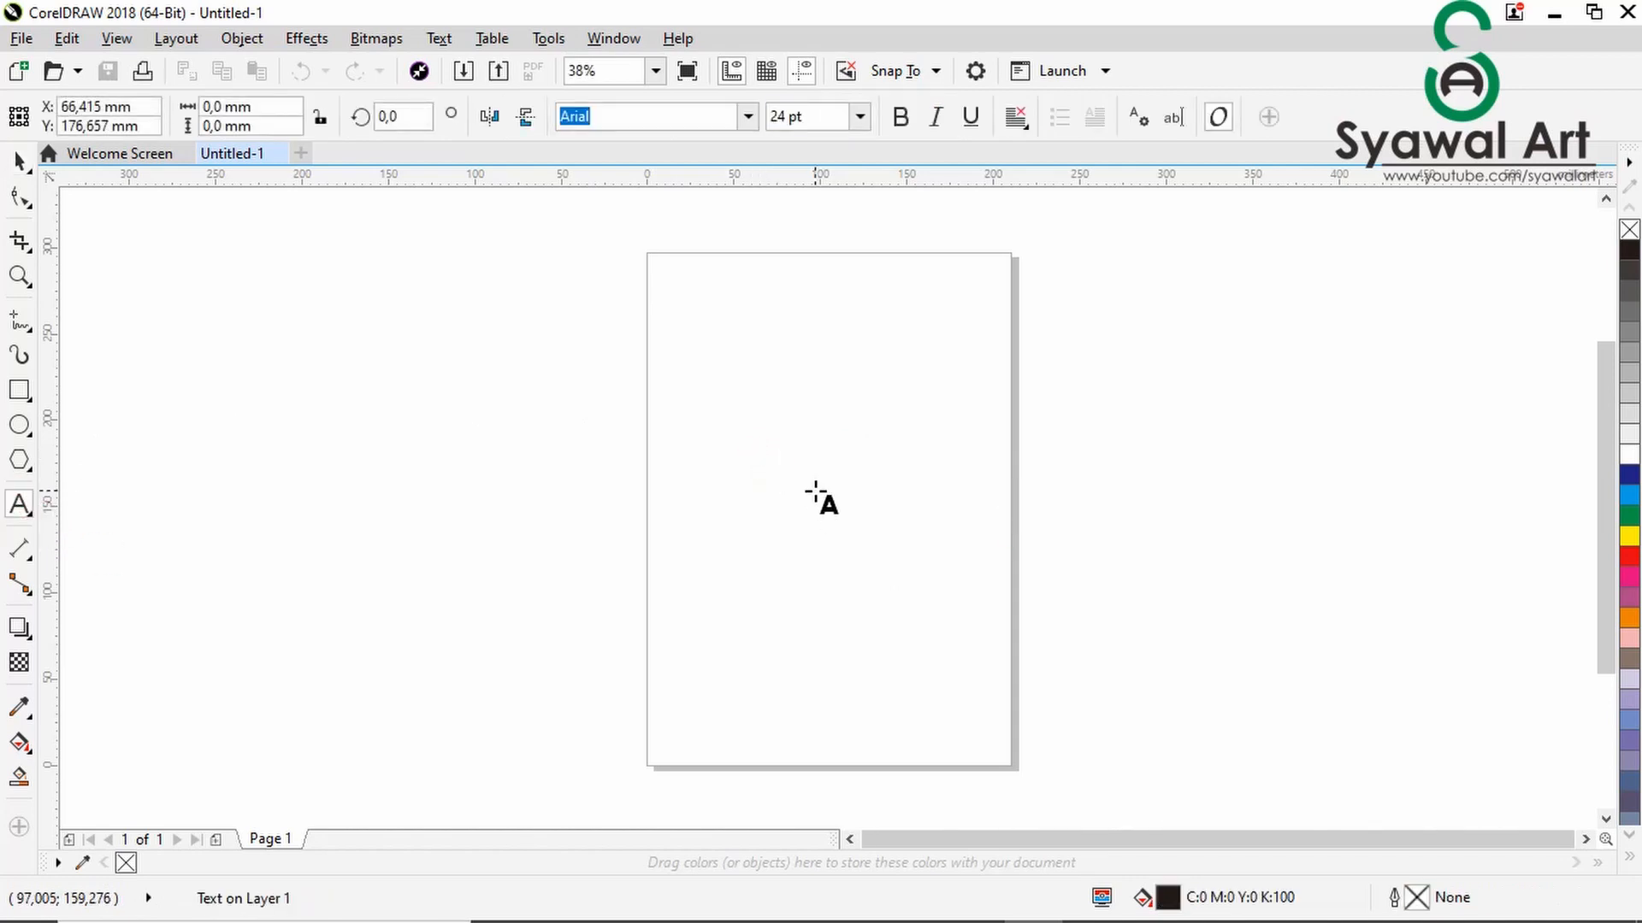
type("SYAWAL ART")
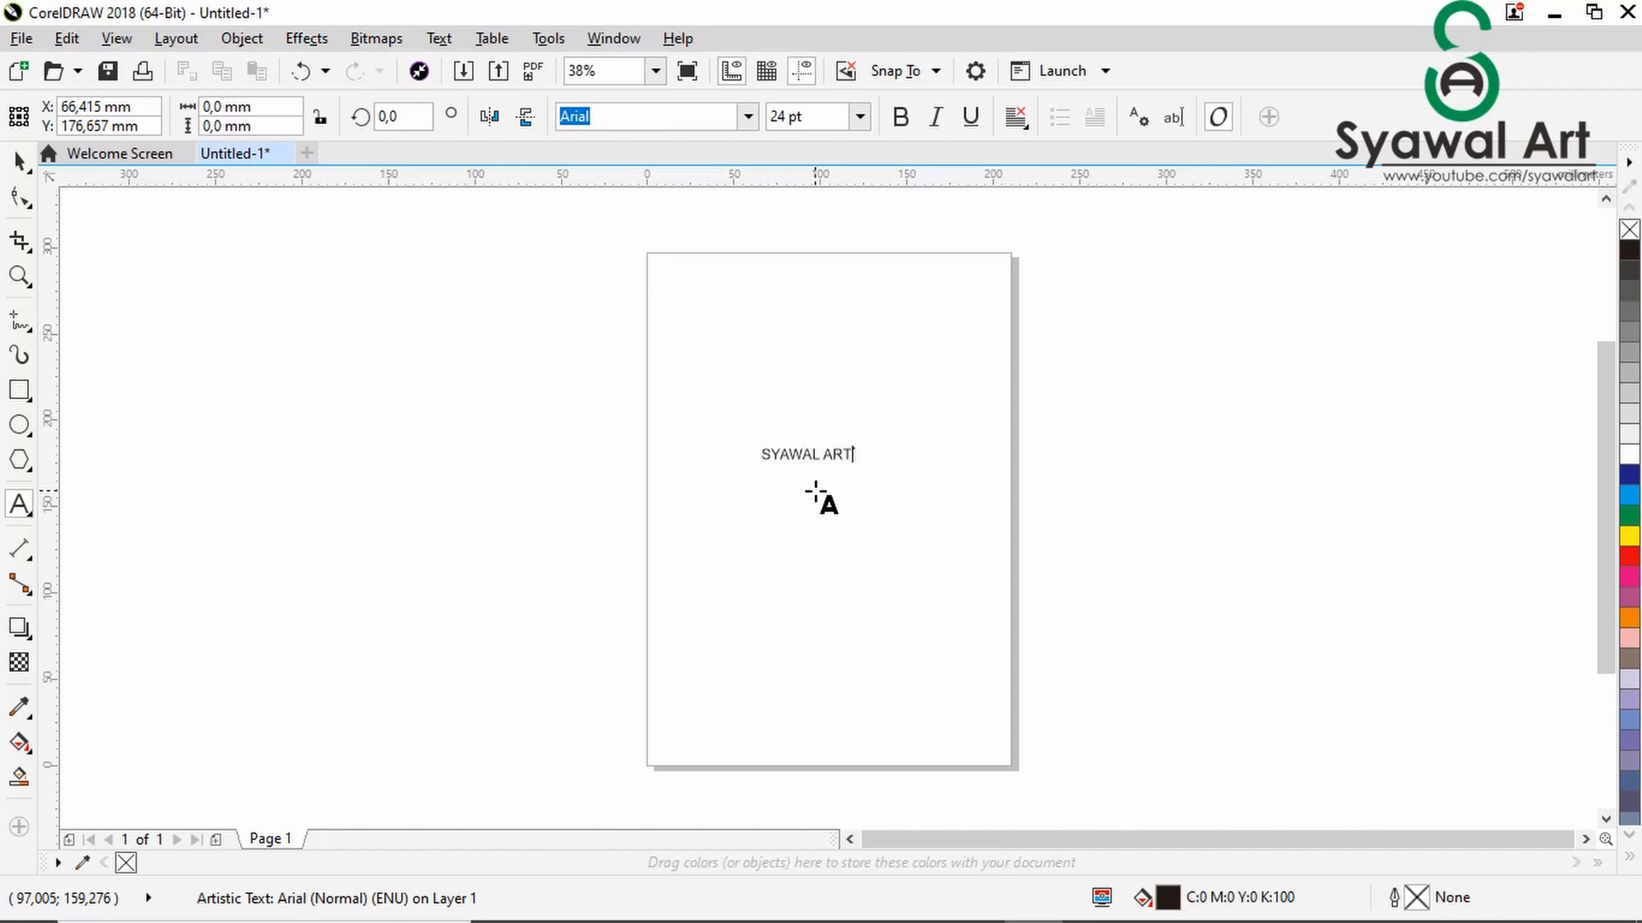
key("ctrl+a")
left_click(19, 160)
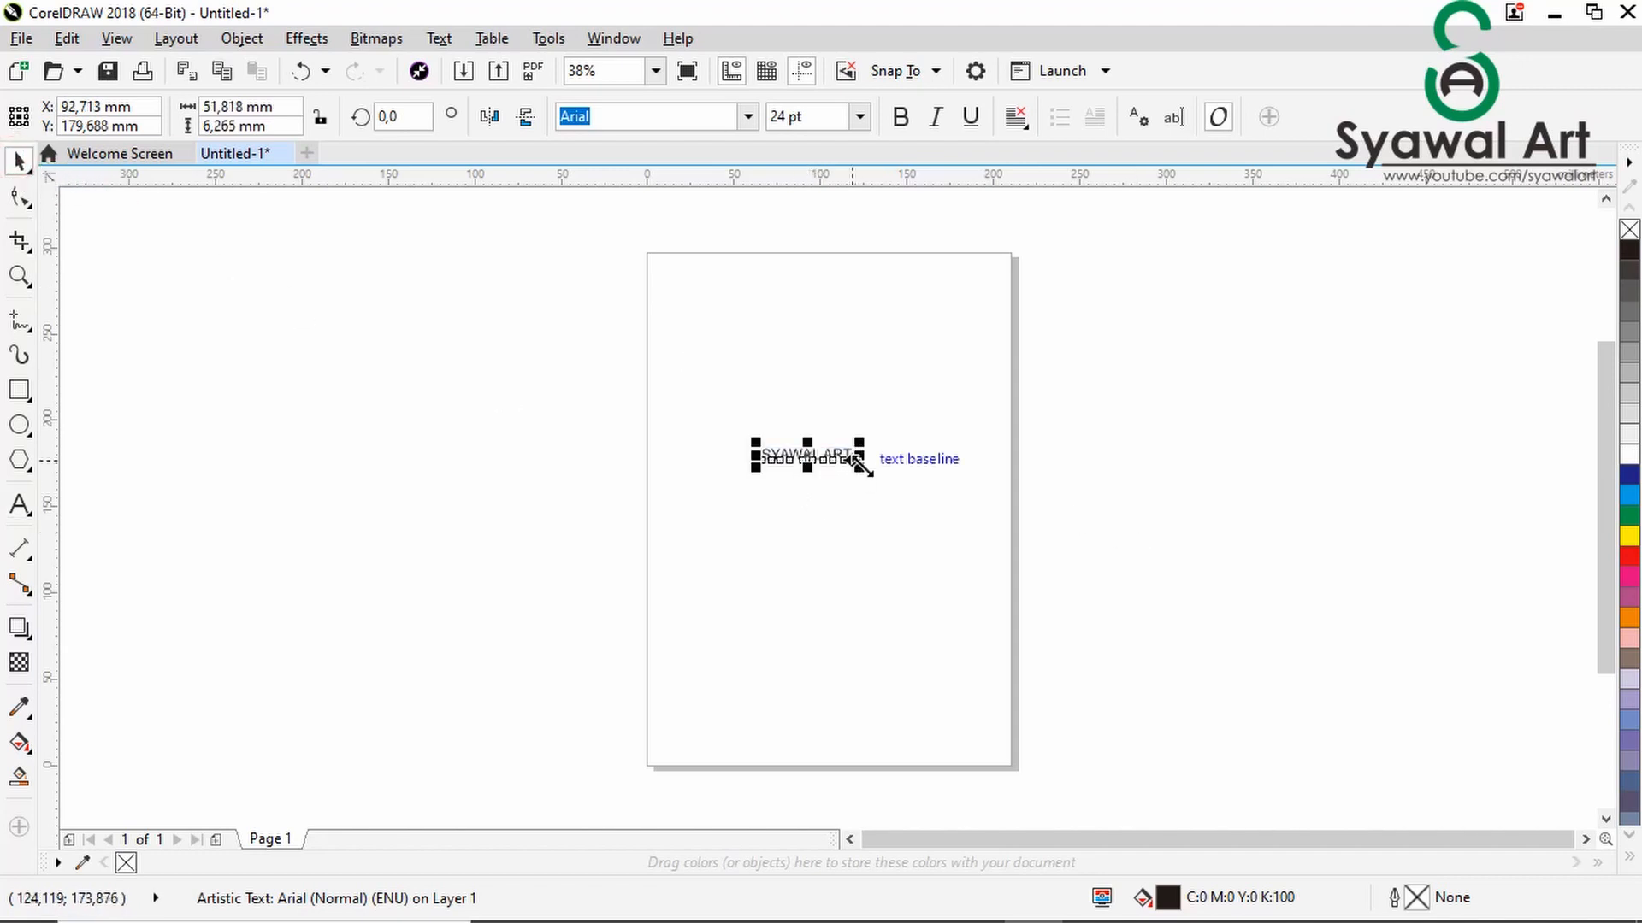
- Enlarge the text proportionally to about 205 mm wide and position it across the page width
left_click_drag(859, 465, 1053, 633)
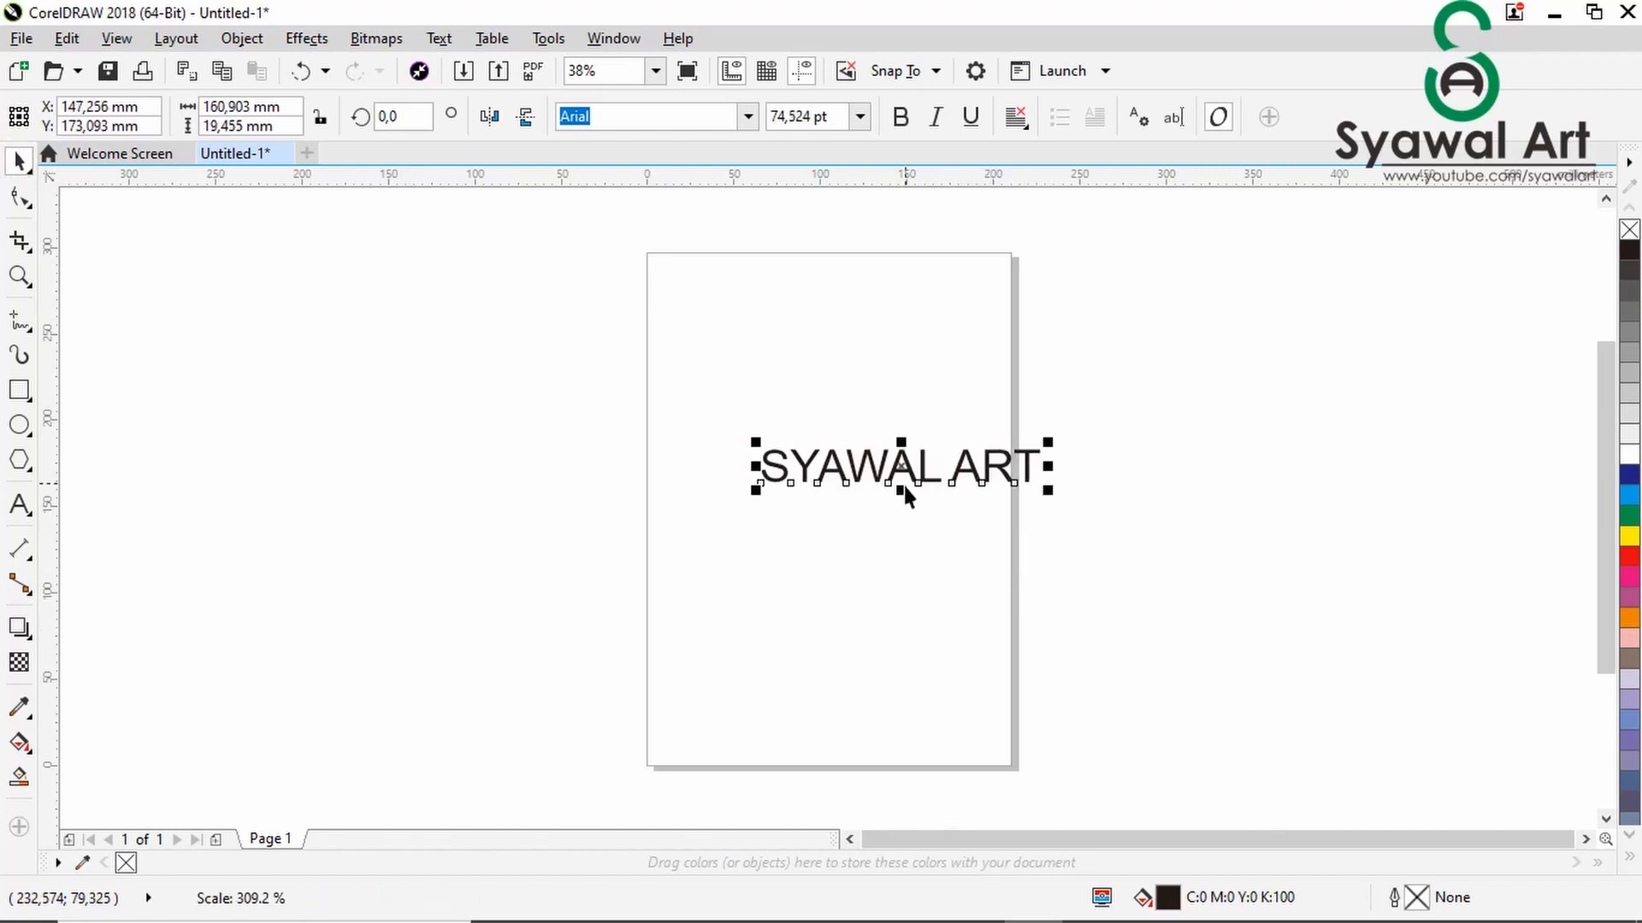
left_click_drag(905, 486, 804, 485)
left_click_drag(949, 499, 1044, 597)
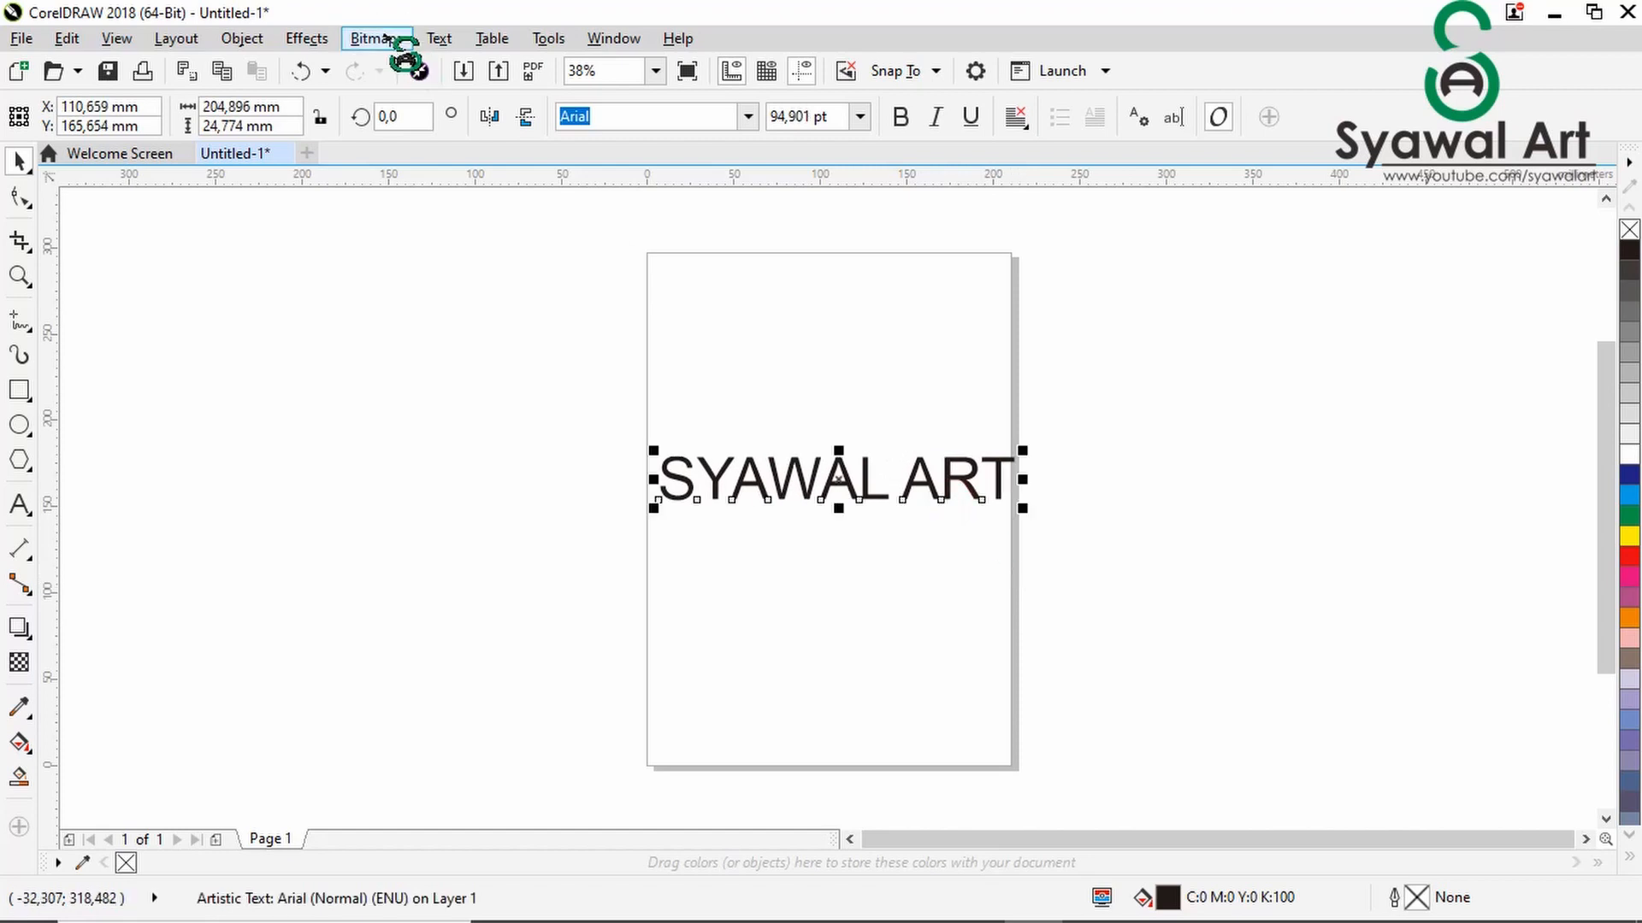
- Change the text's font to Impact and scale it proportionally to about 204 mm wide
left_click(749, 118)
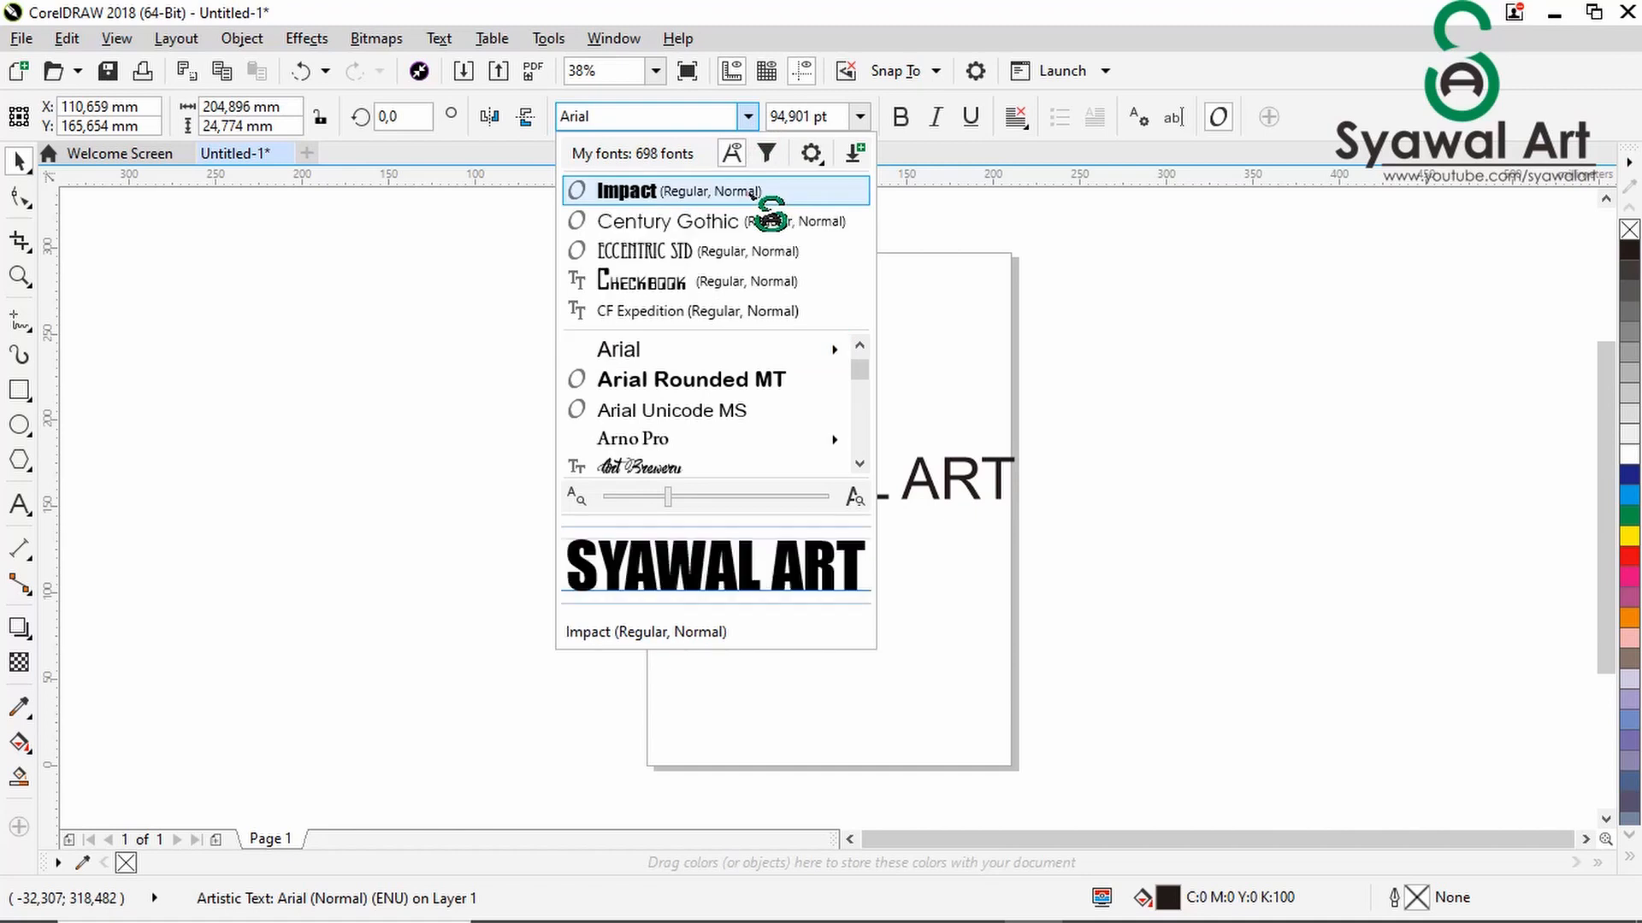
left_click(749, 191)
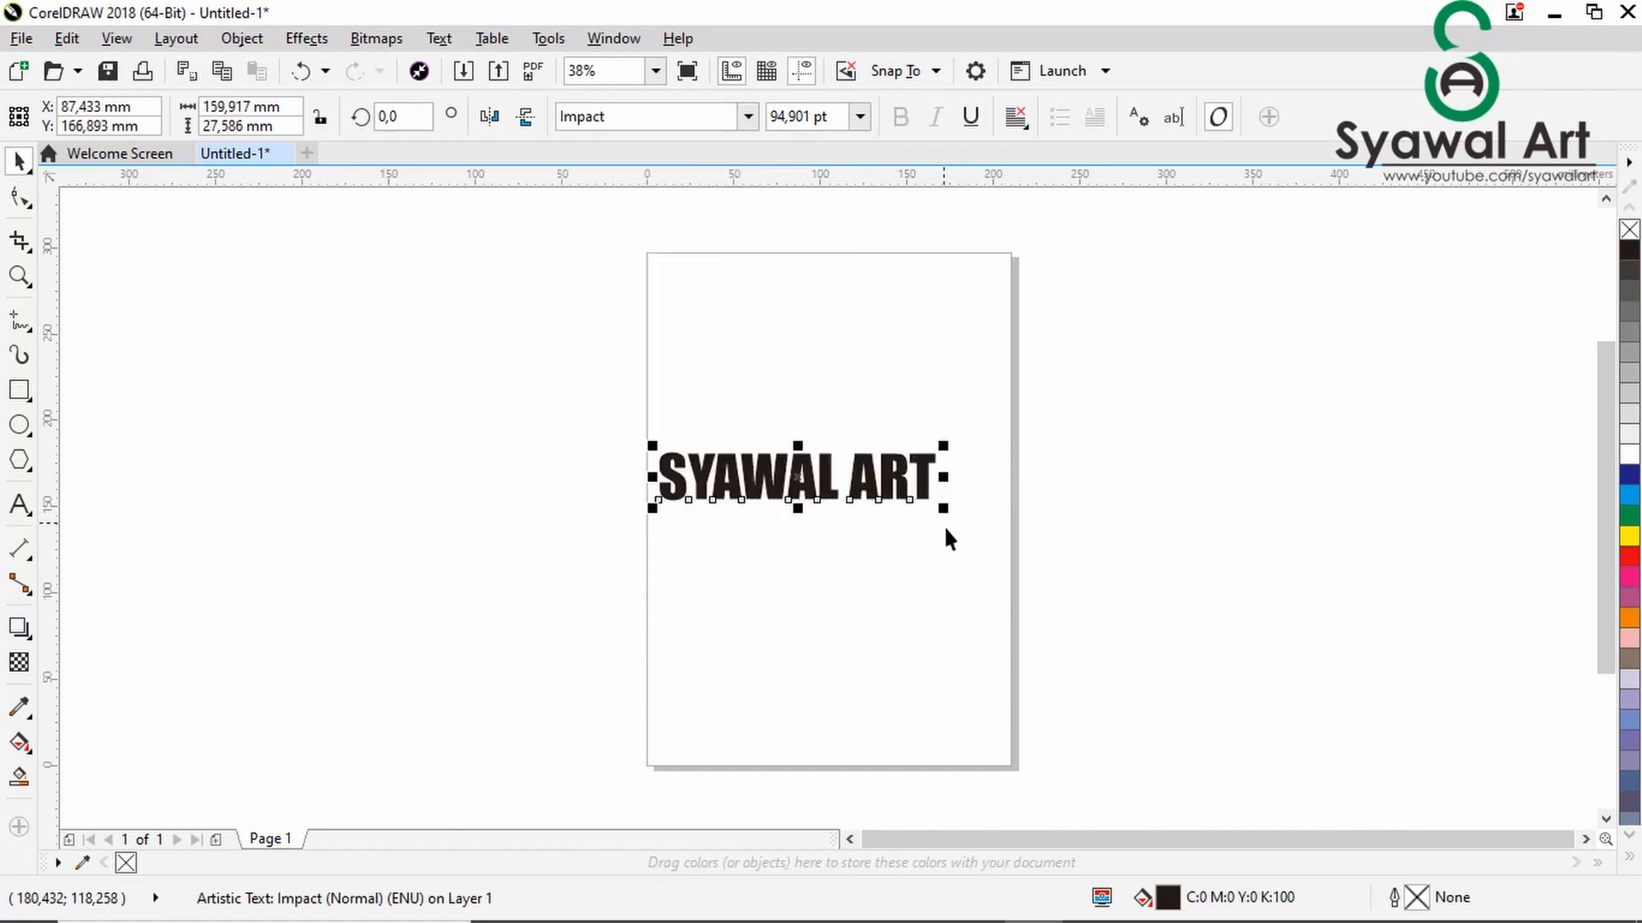
left_click_drag(953, 523, 1018, 564)
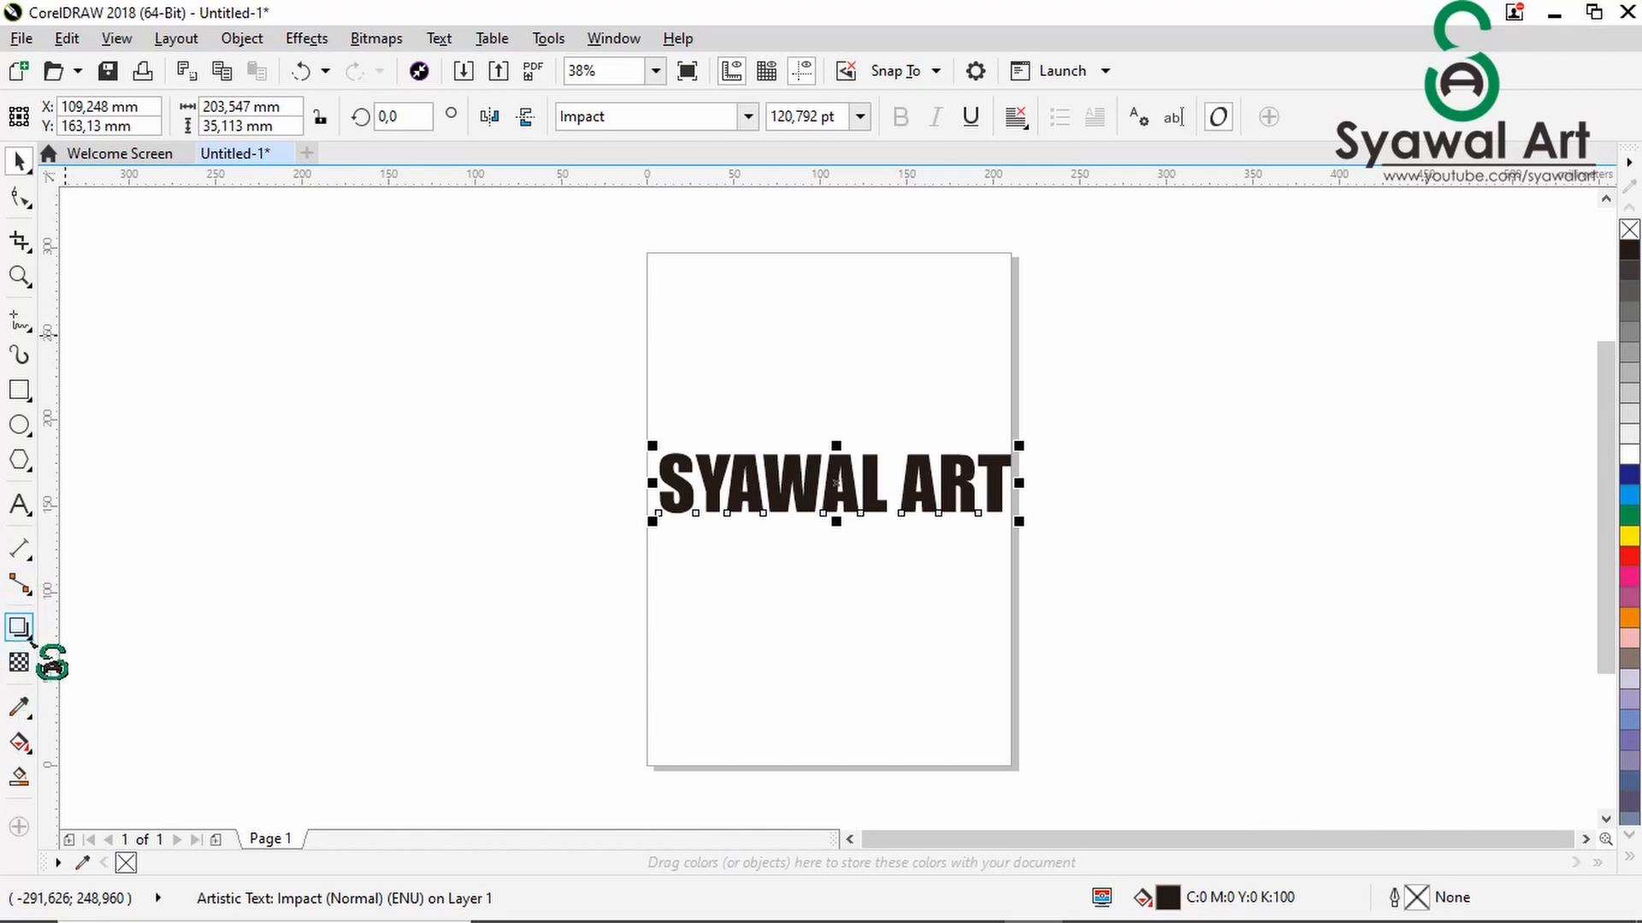
- Start an Envelope on the text and delete the middle nodes of the envelope's upper and lower edges
left_click(32, 640)
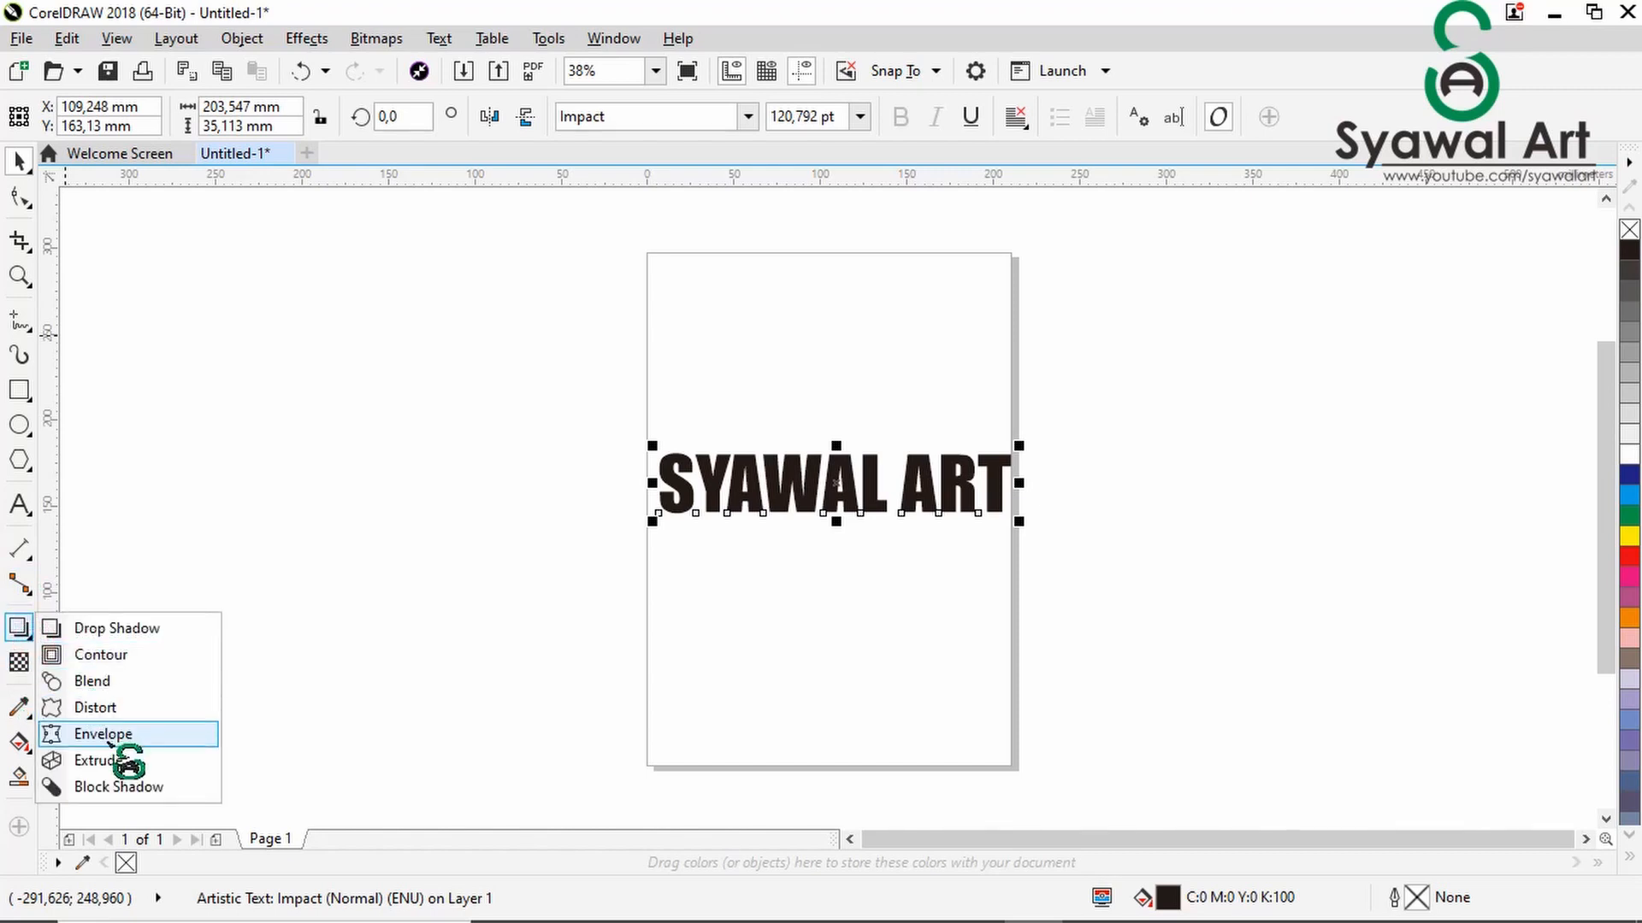
left_click(103, 733)
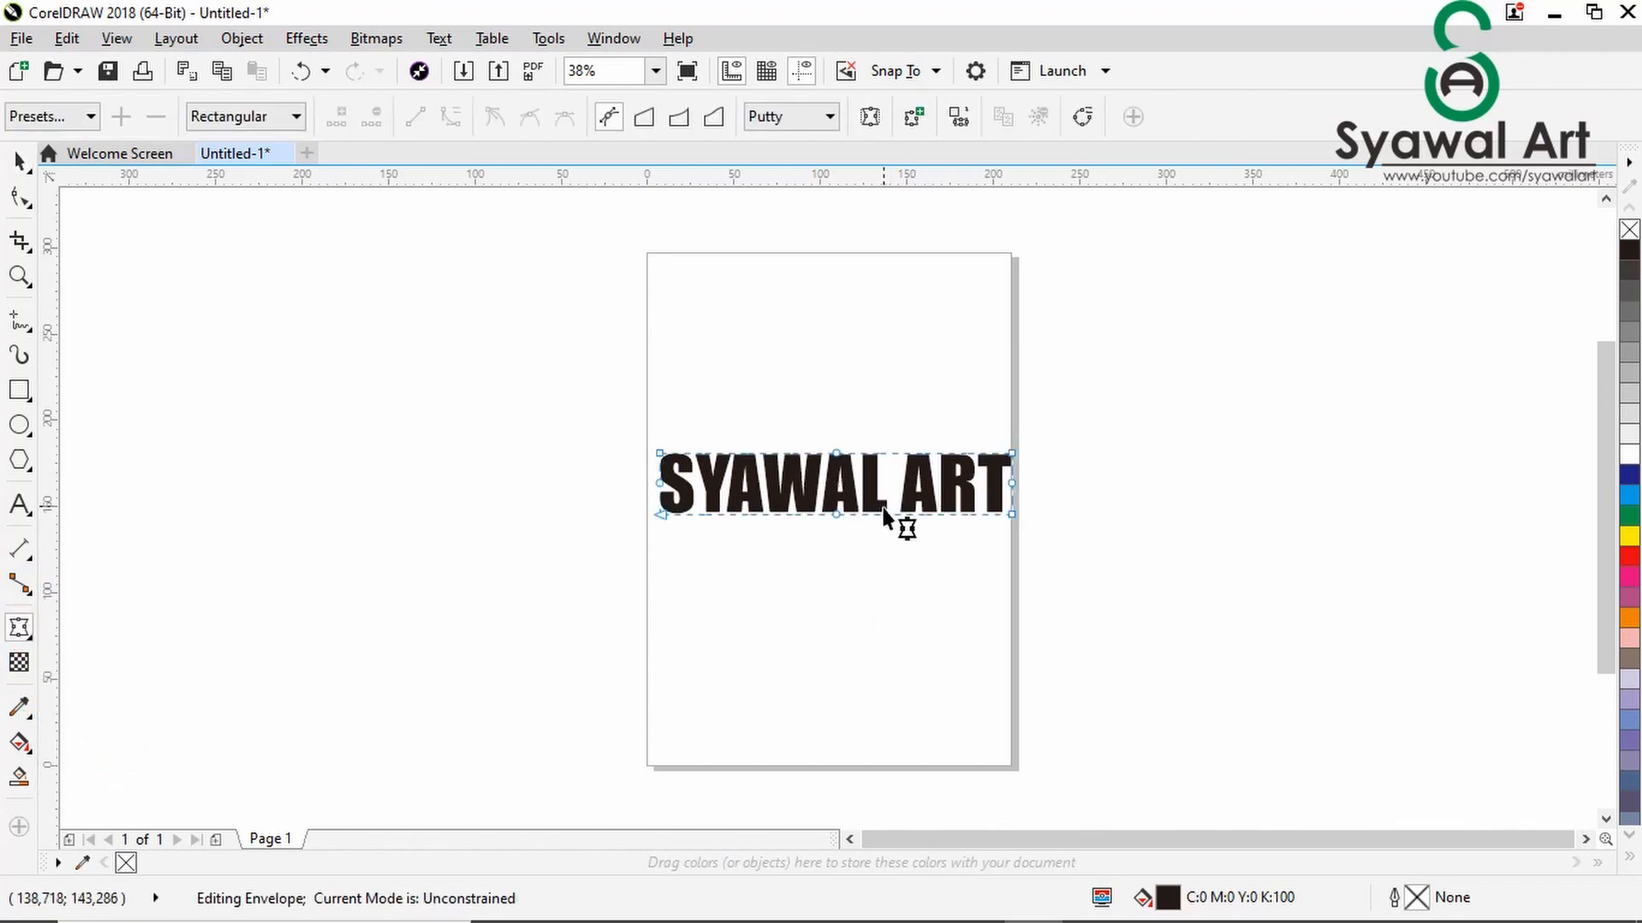
scroll(894, 517, "up", 5)
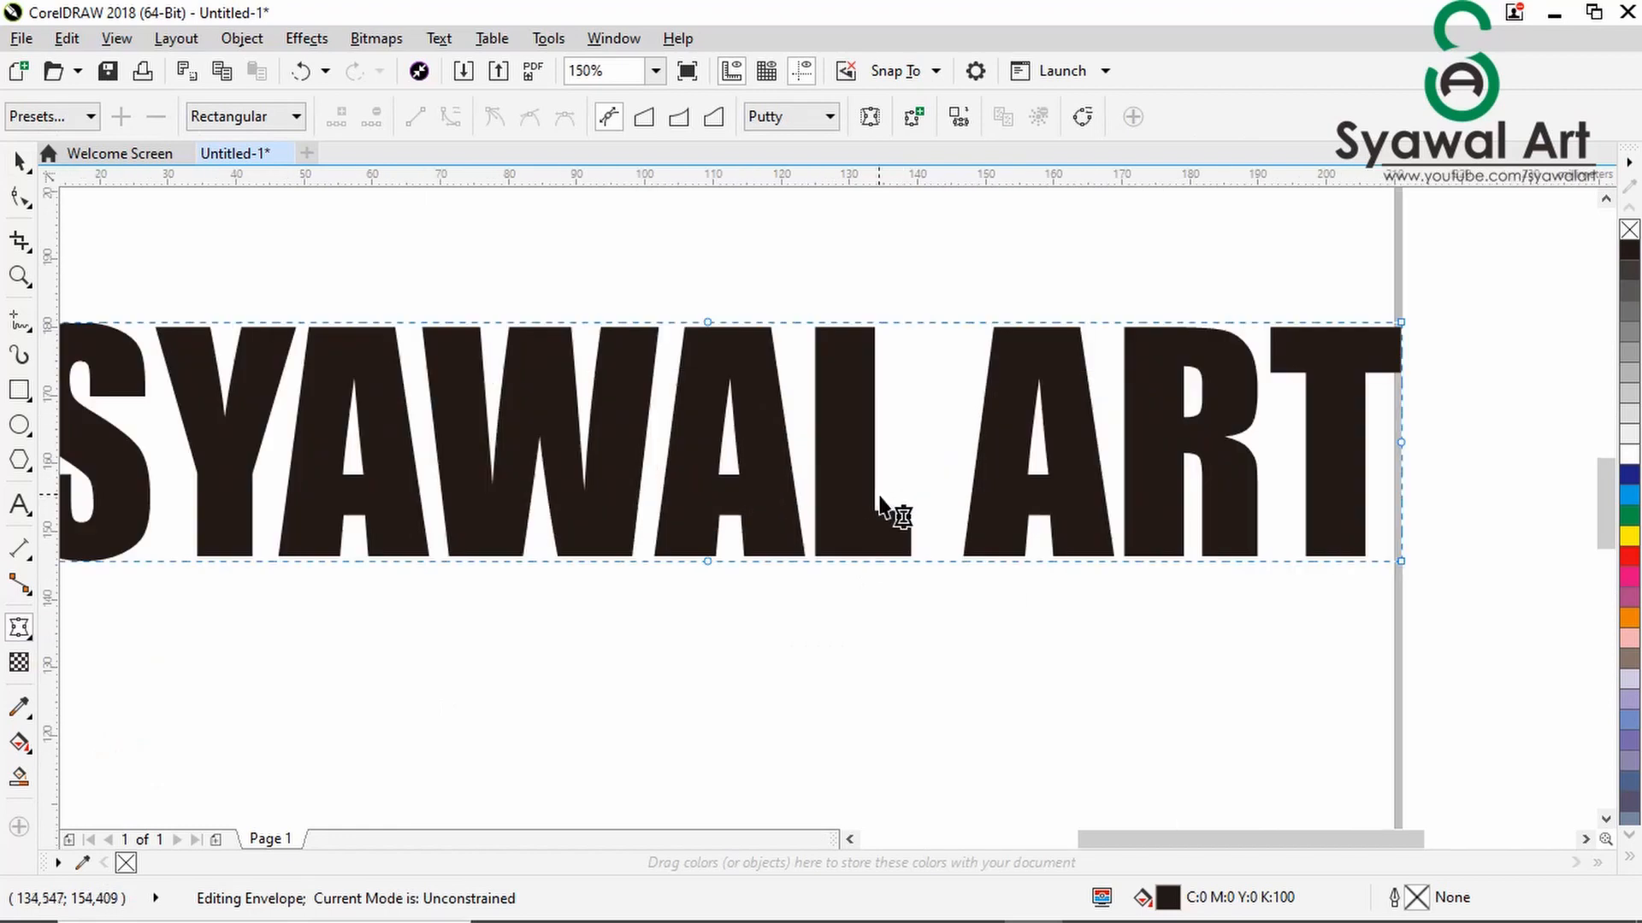
left_click(708, 323)
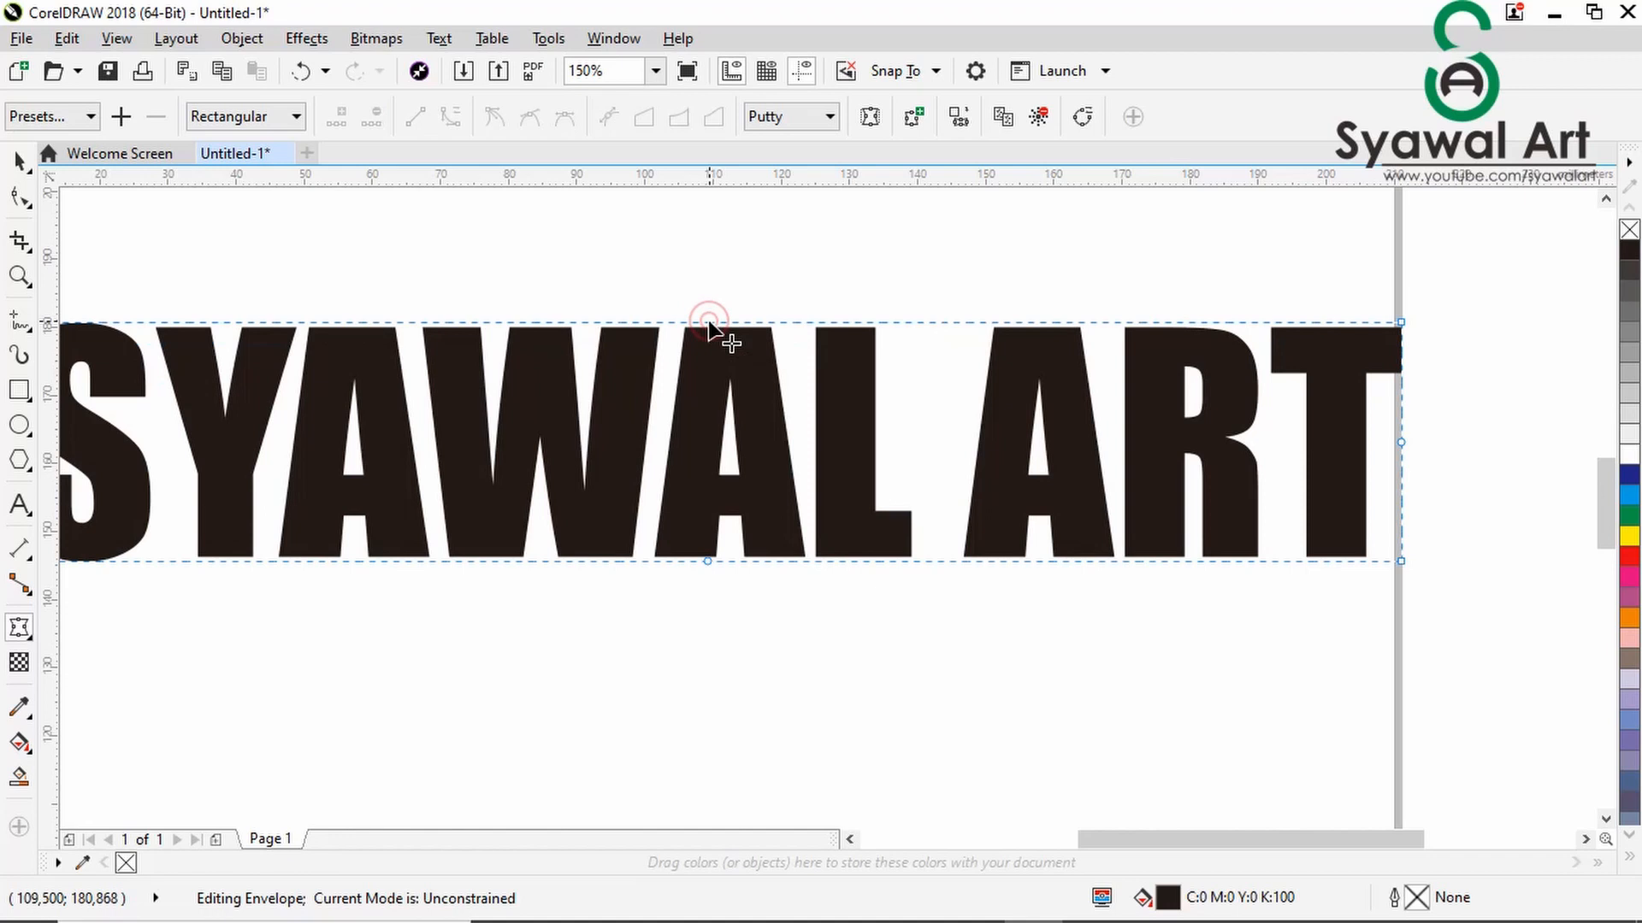
left_click(707, 561)
scroll(705, 556, "down", 2)
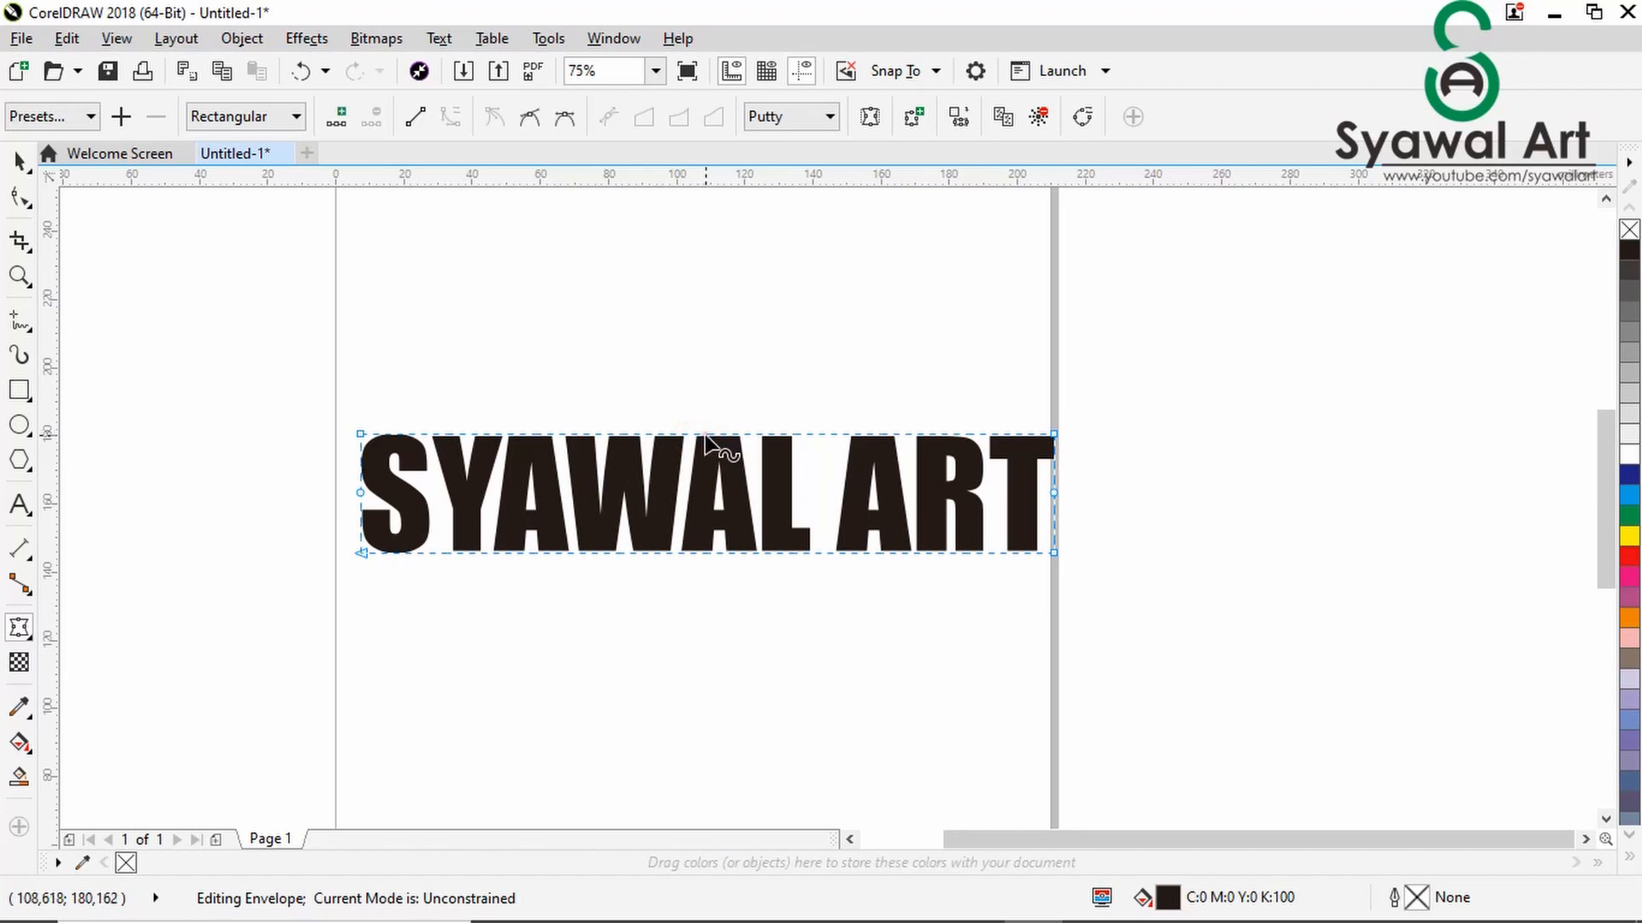
- Bend the envelope's upper and lower edges upward into matching arcs, making the text about 46 mm high
left_click_drag(706, 436, 703, 388)
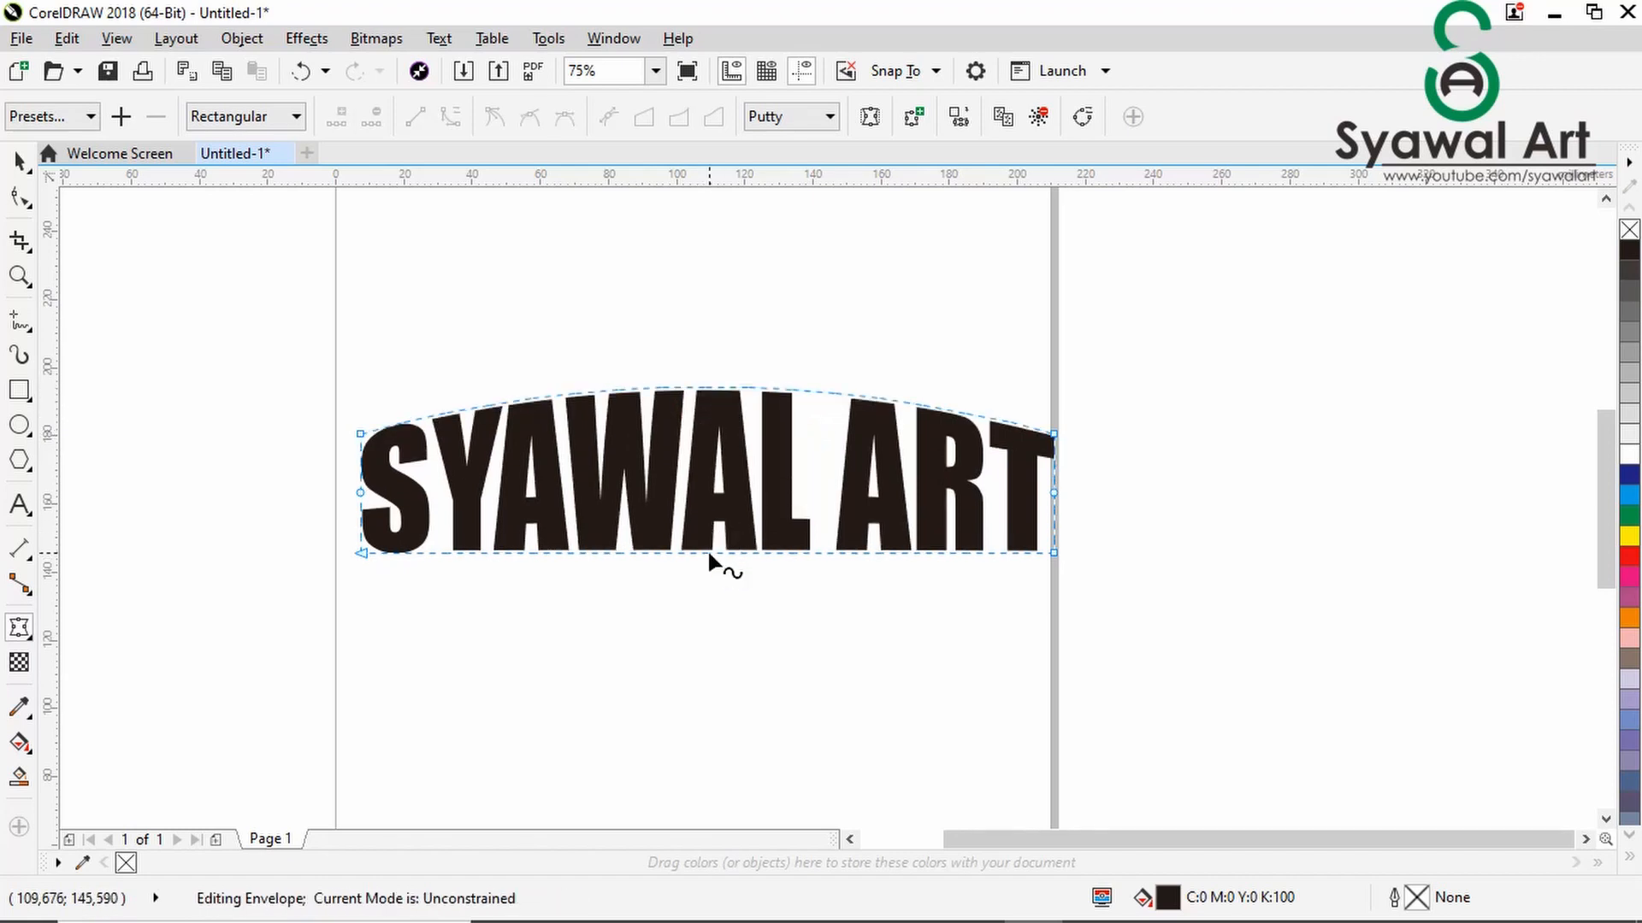
left_click_drag(709, 554, 707, 507)
scroll(709, 527, "up", 3)
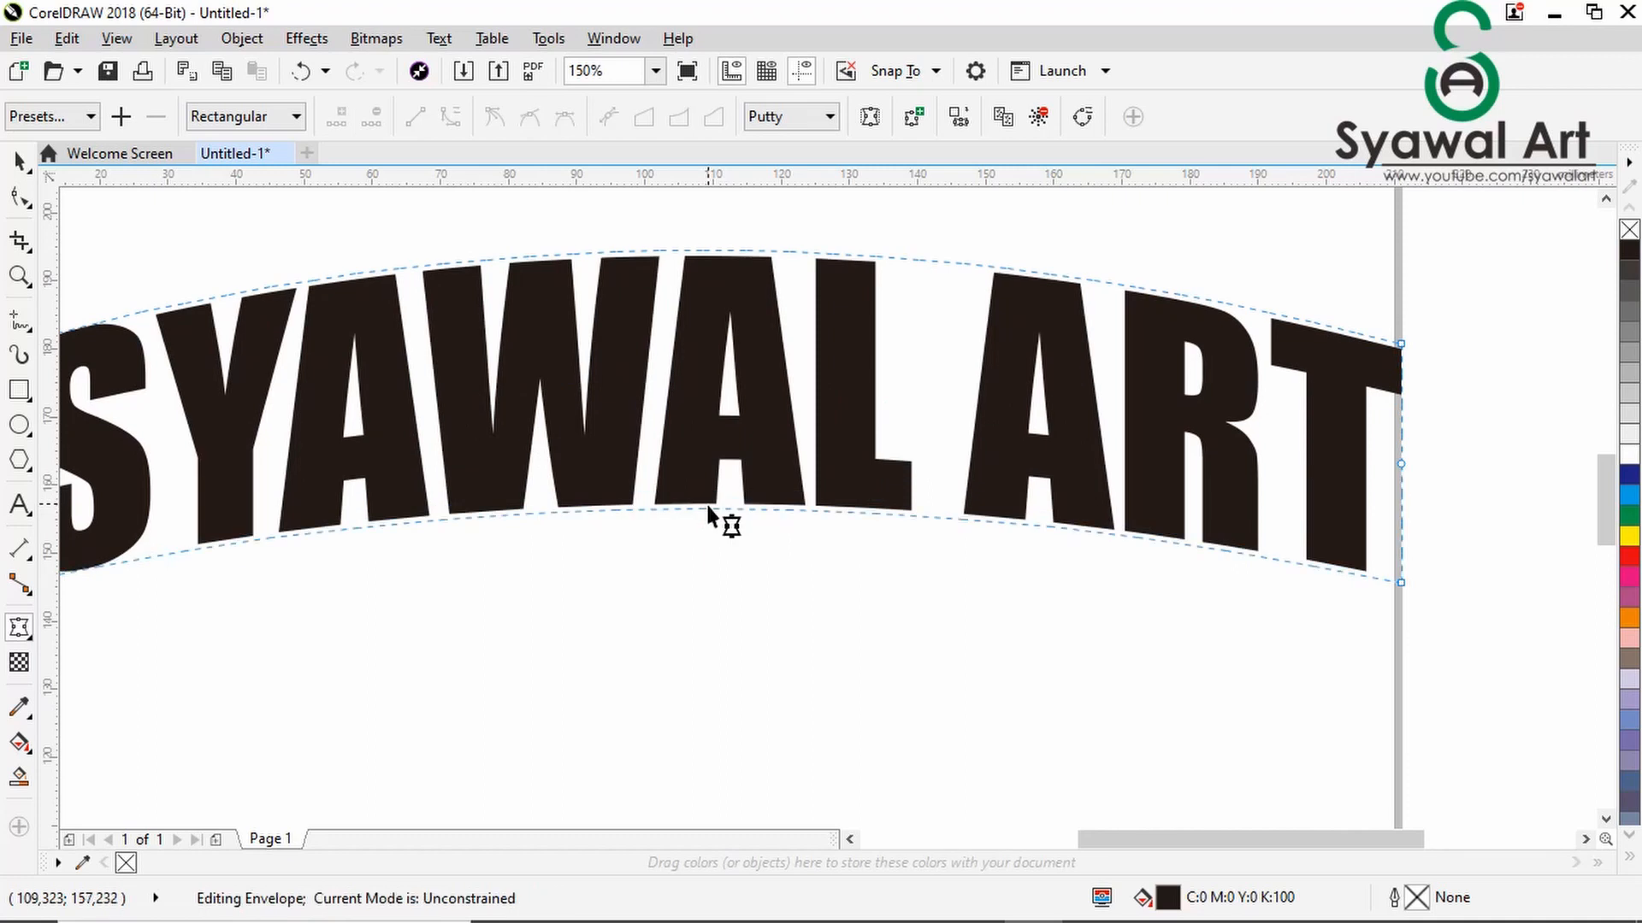
scroll(708, 511, "down", 1)
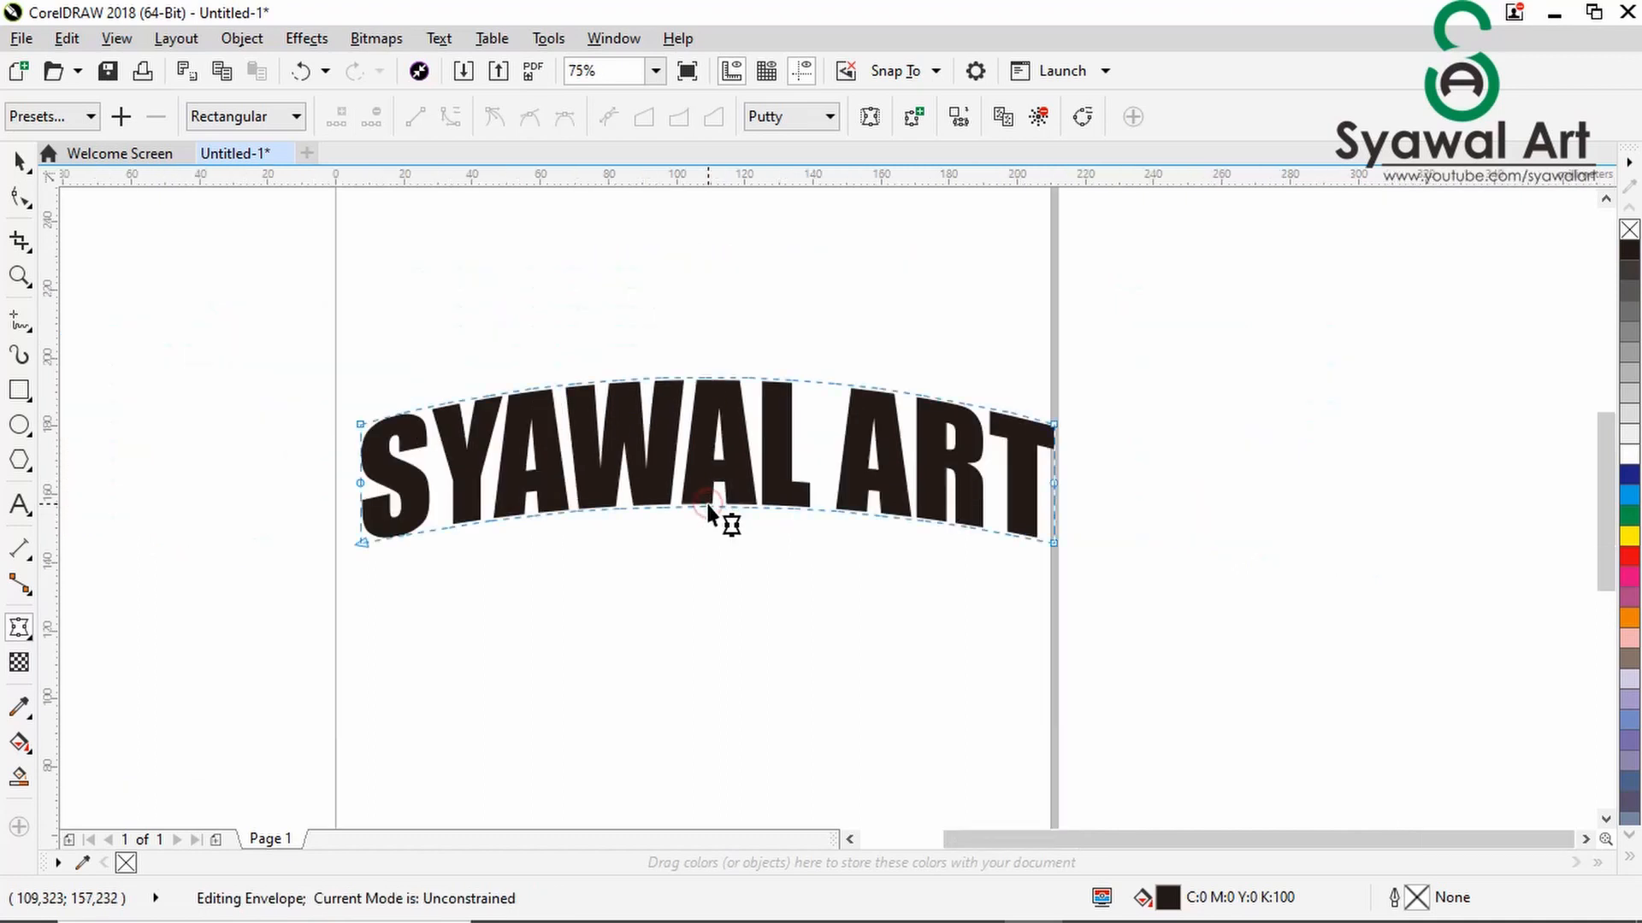
left_click(18, 160)
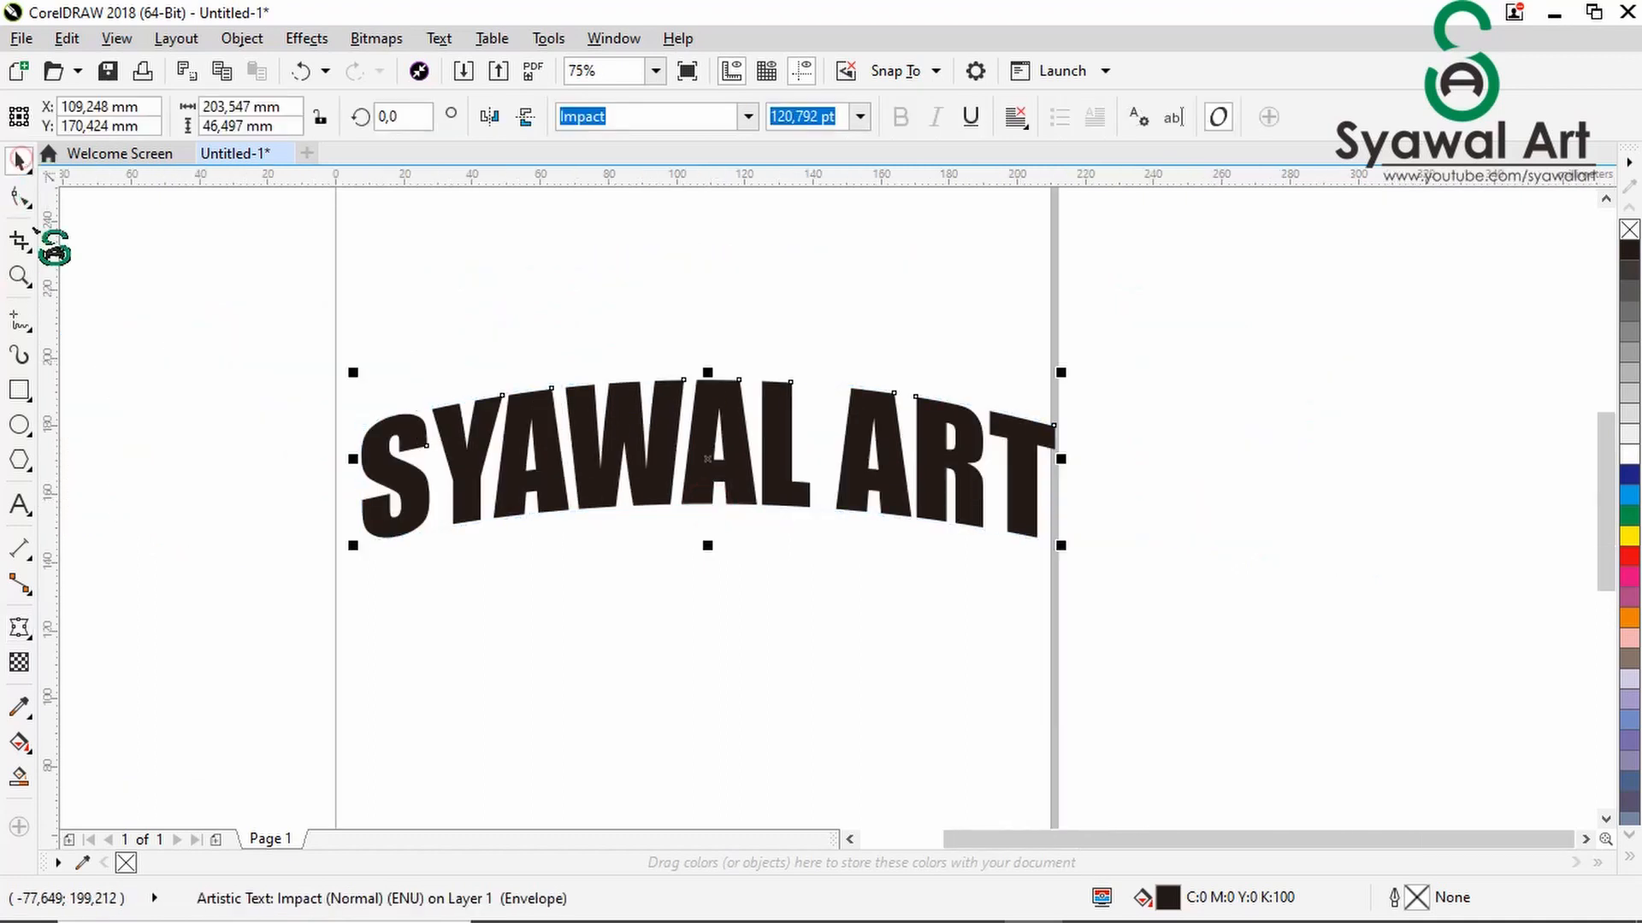
left_click(696, 652)
- Extrude the arched text straight downward with depth 20 and a vanishing point about 66 mm below its centre
left_click(722, 466)
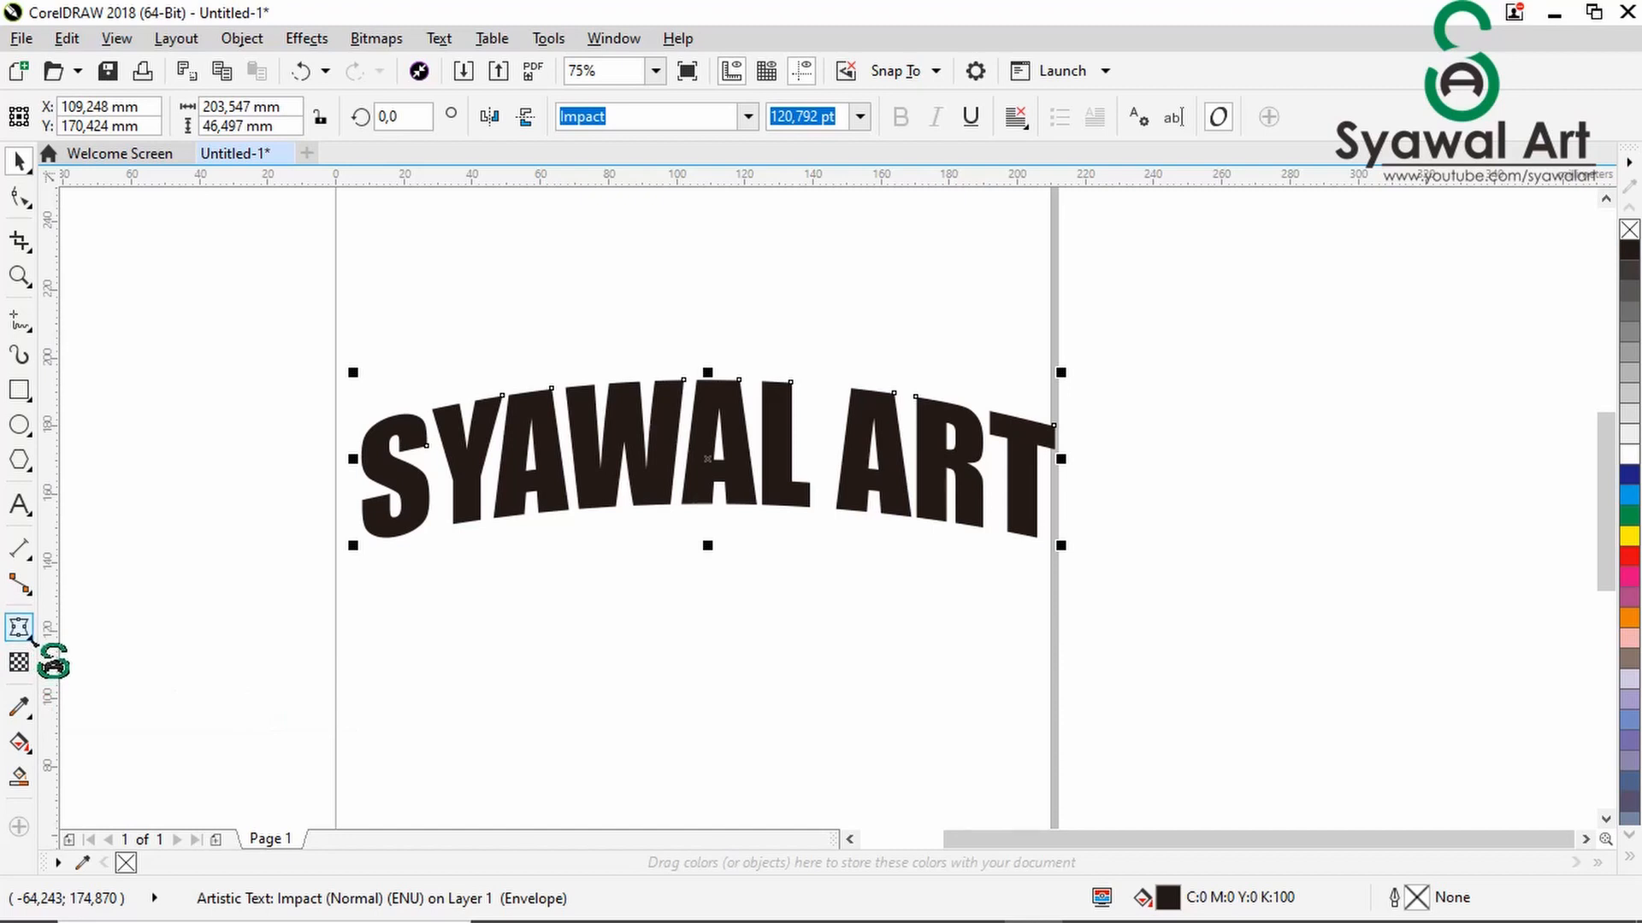
left_click(32, 640)
left_click(102, 760)
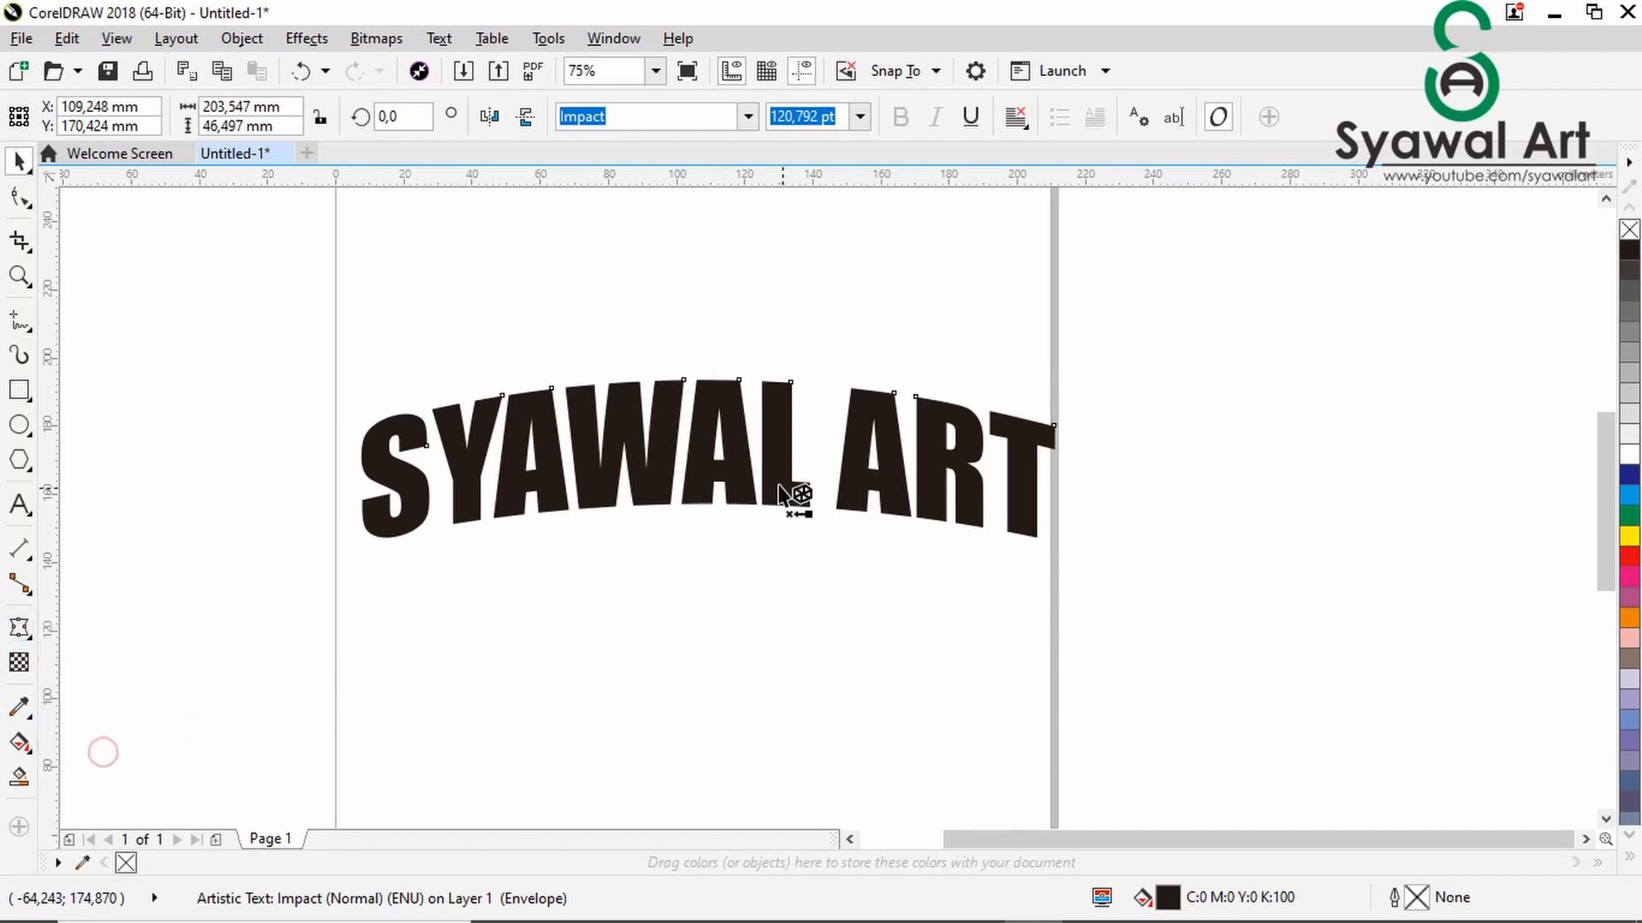
left_click_drag(719, 459, 708, 681)
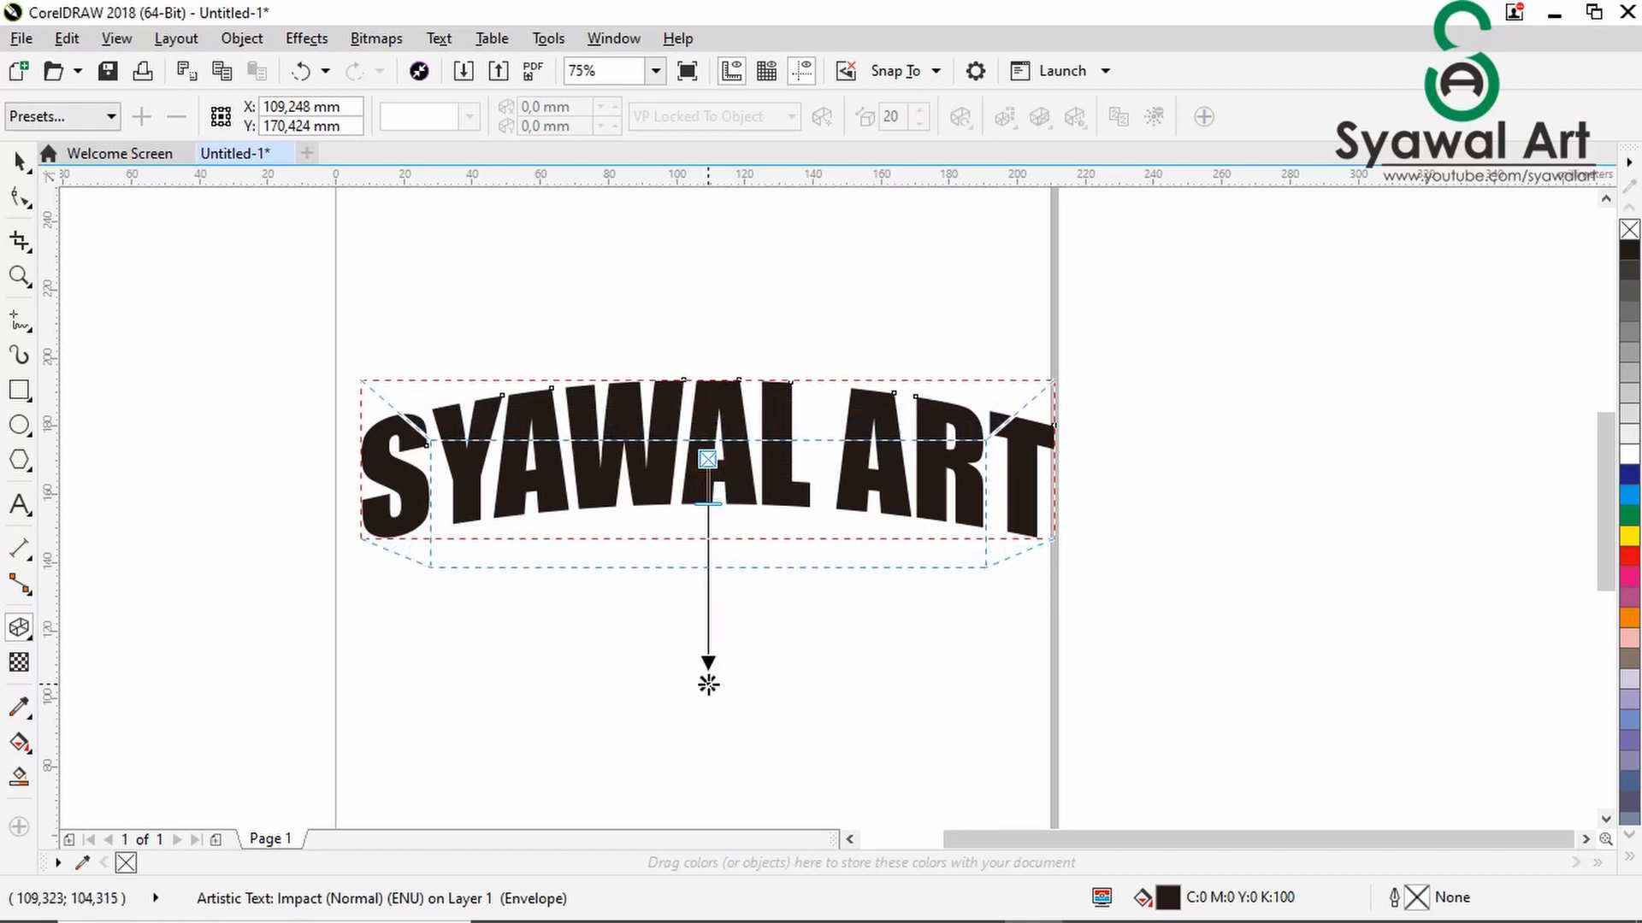
left_click_drag(708, 684, 708, 684)
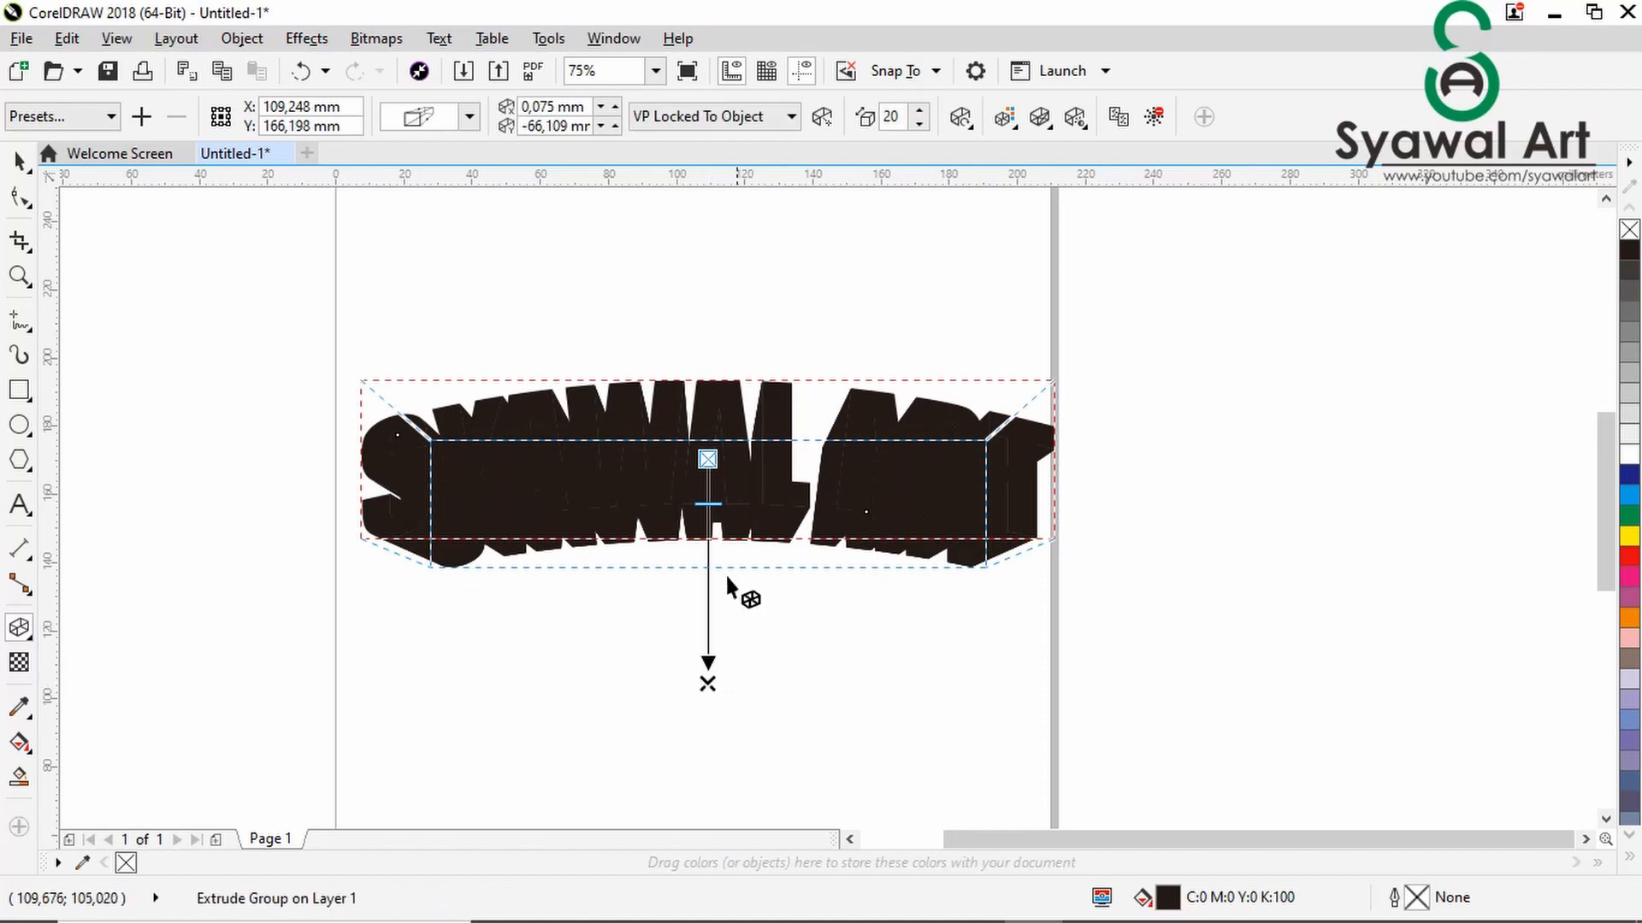
left_click(18, 161)
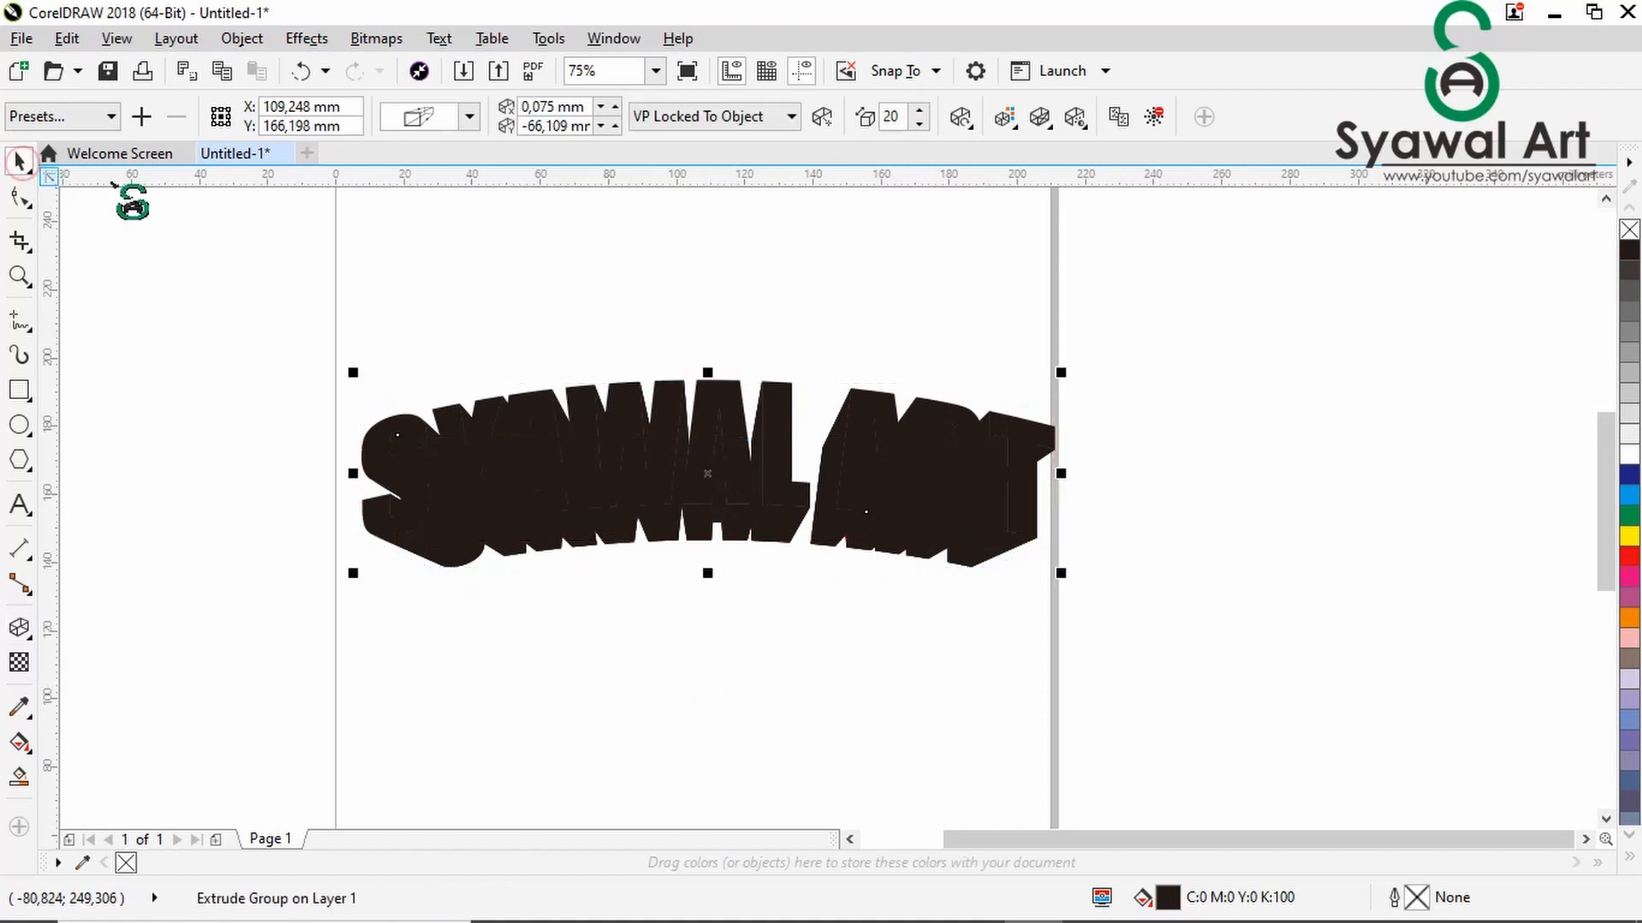
left_click(1197, 570)
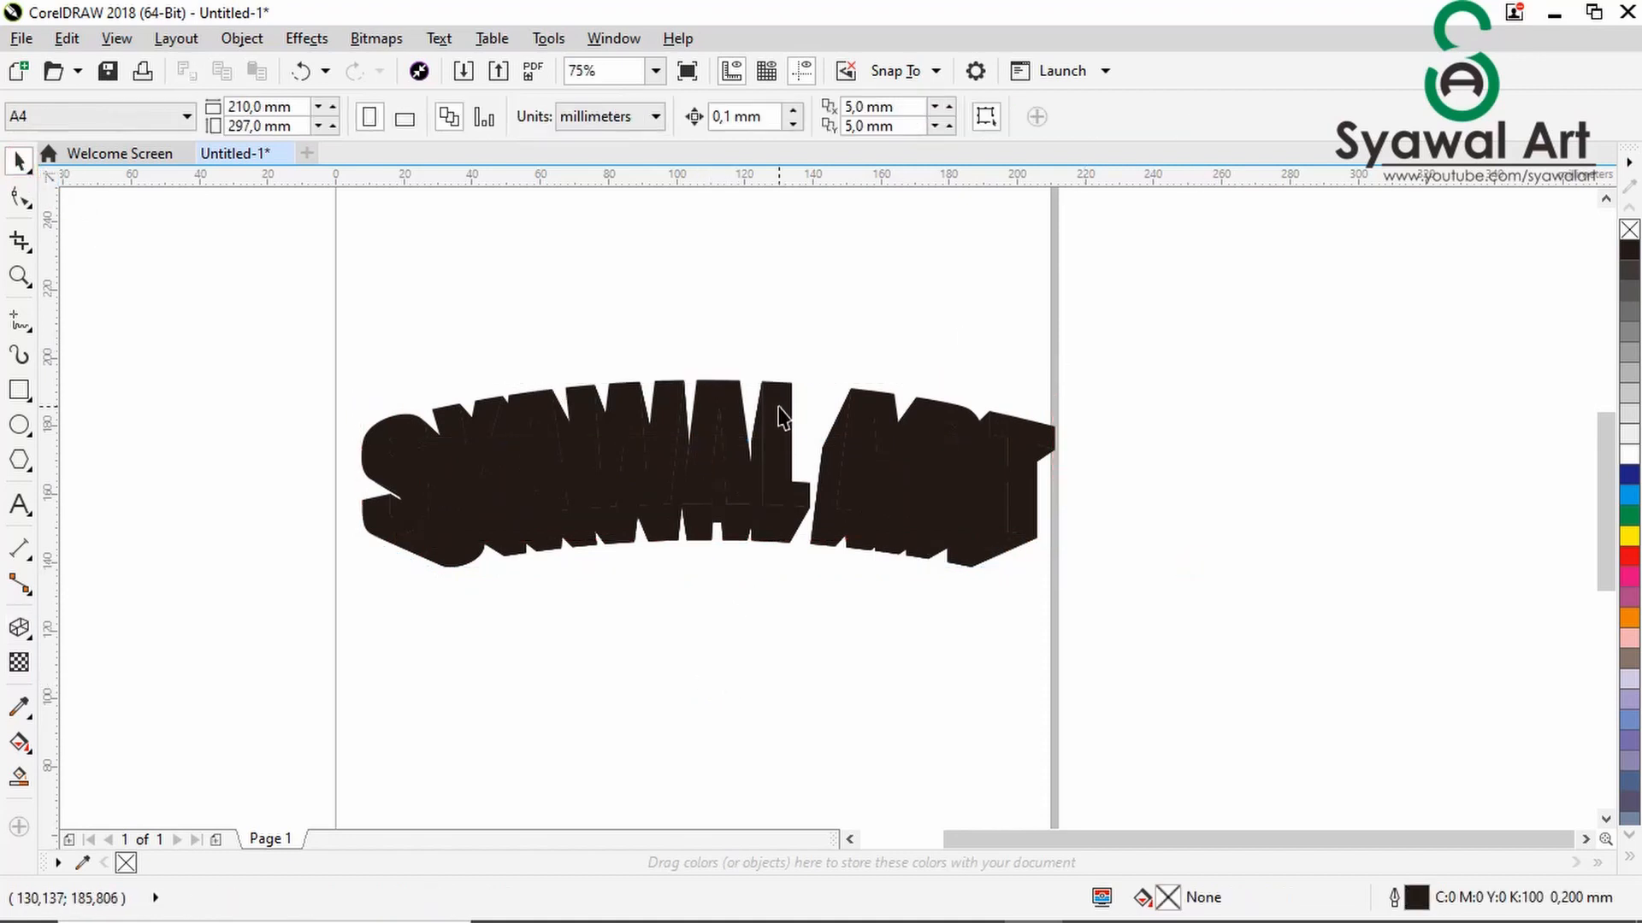
- Break the extrude group apart so the text face and its extruded sides are separate objects
left_click(780, 416)
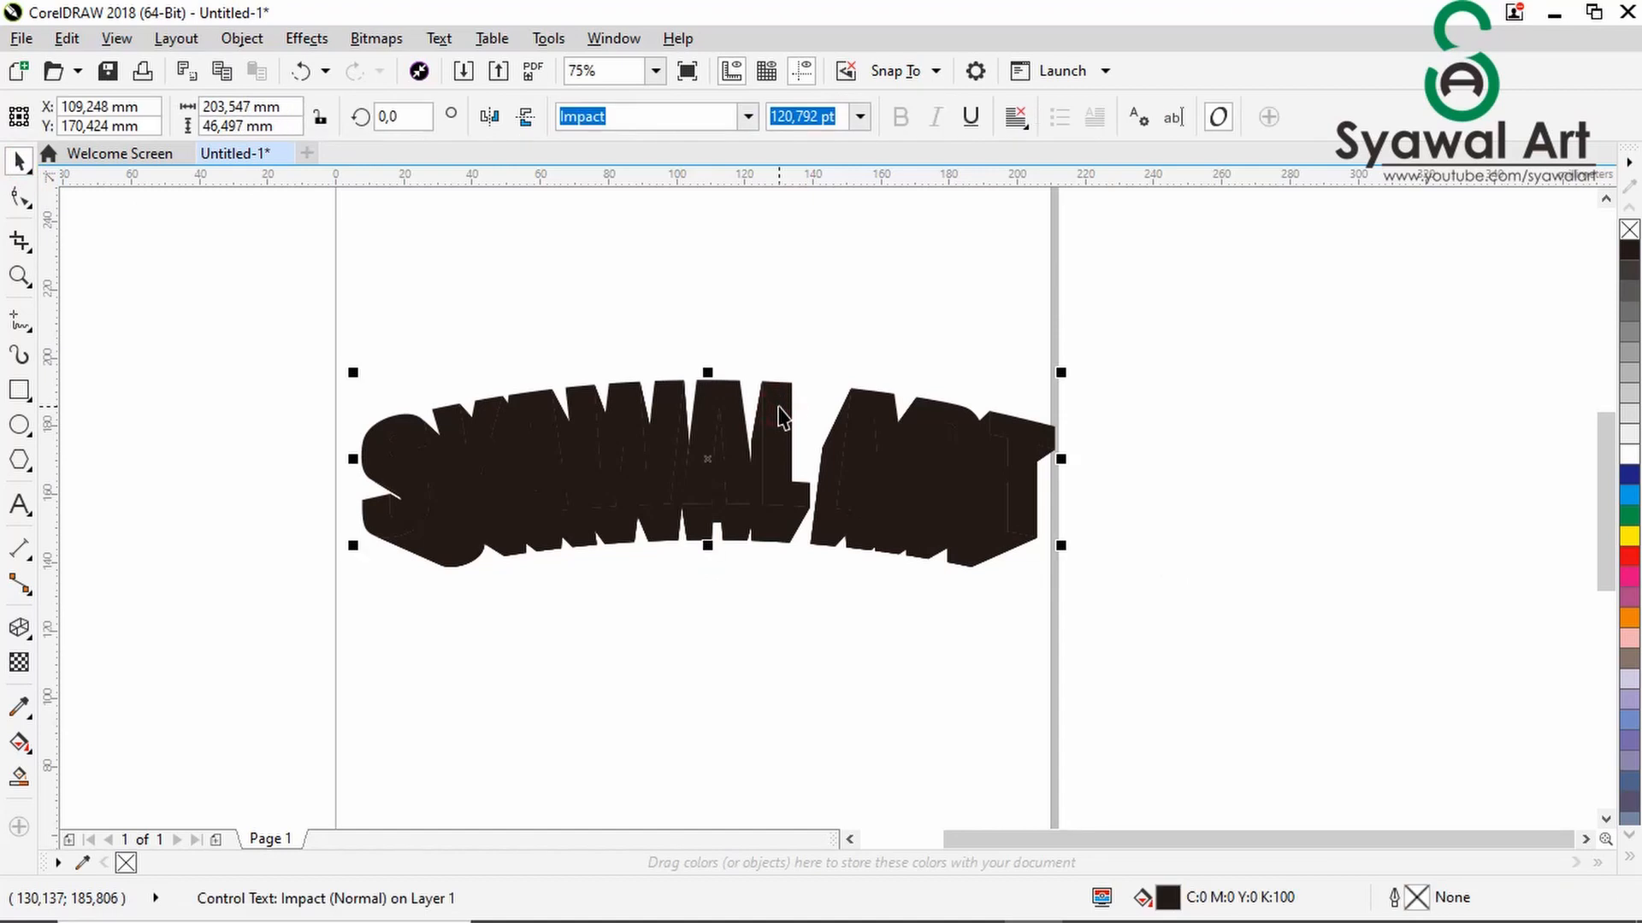
right_click(778, 408)
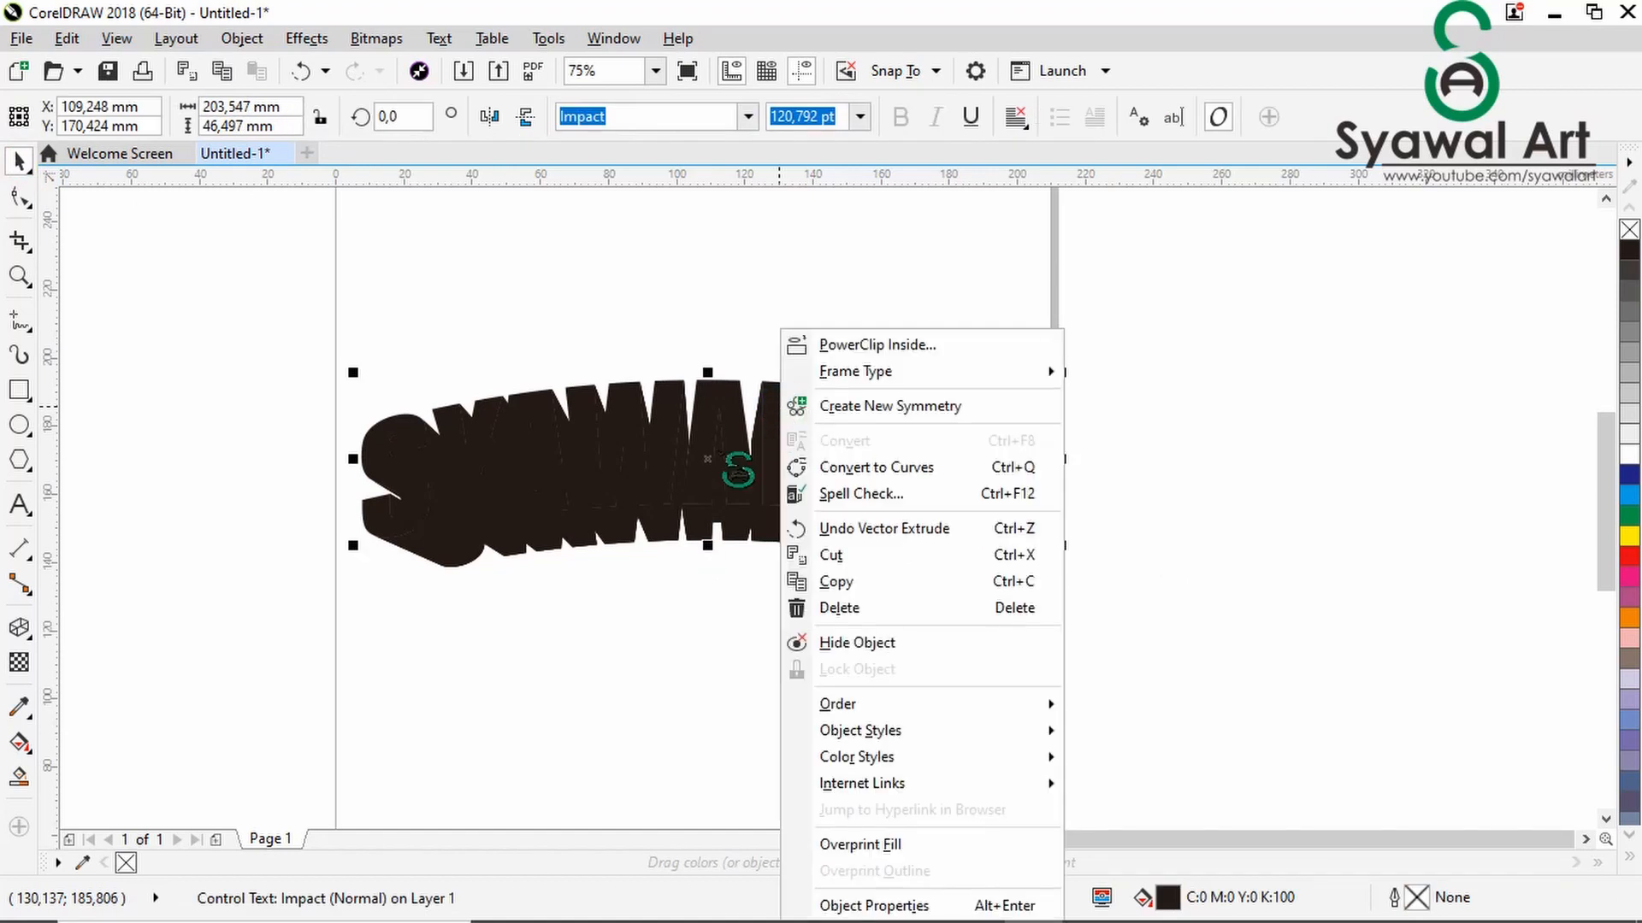
left_click(19, 627)
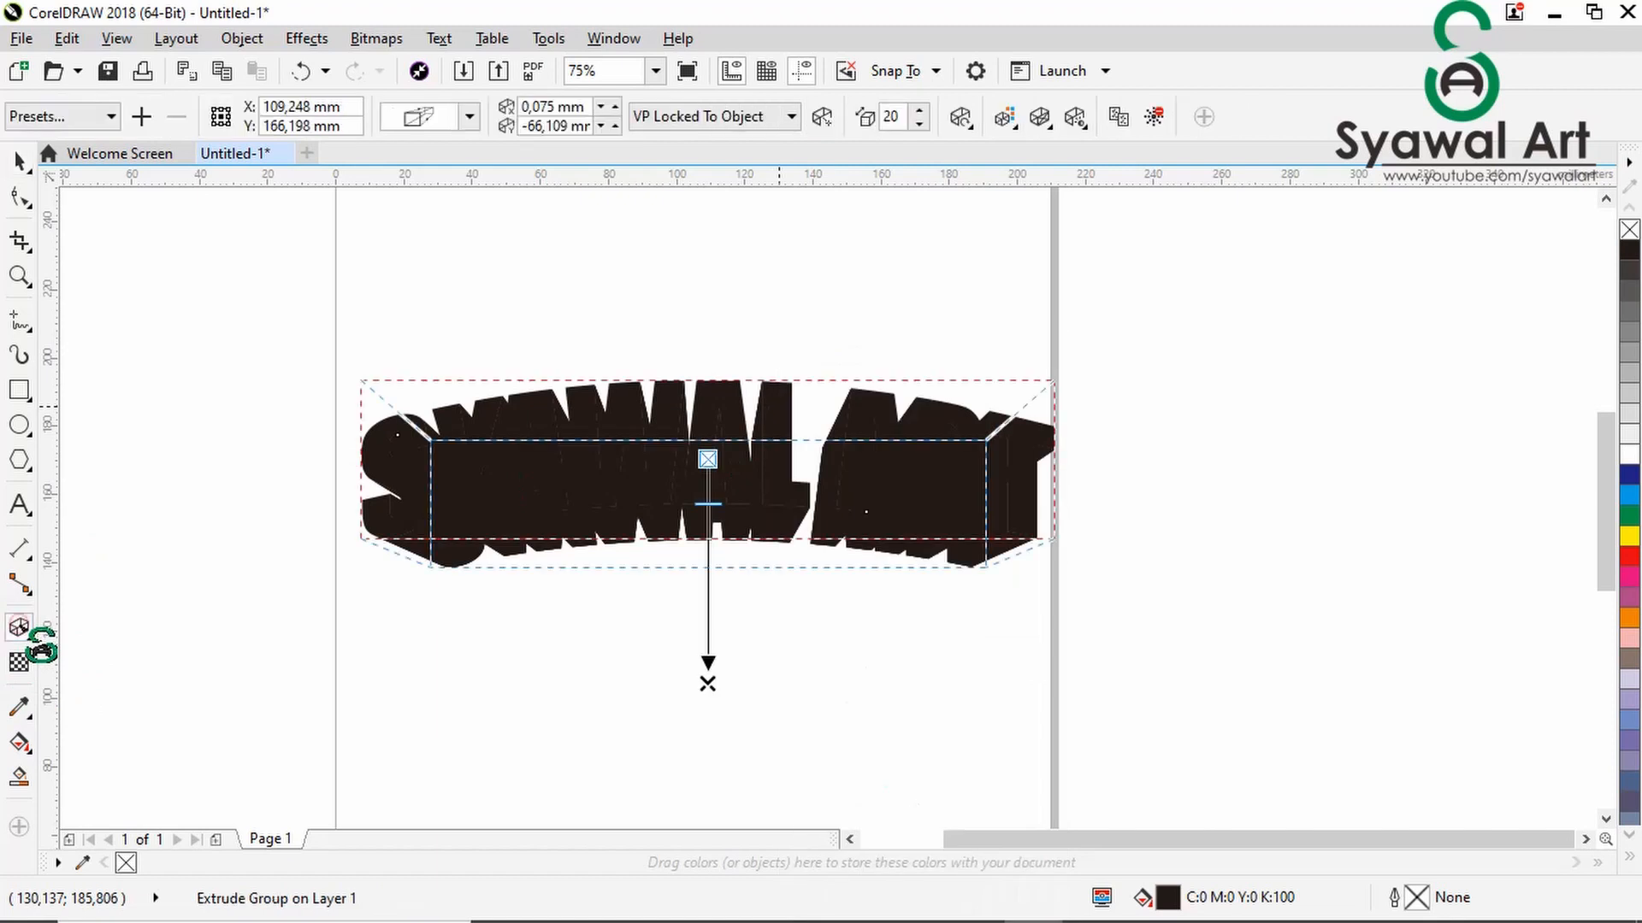
right_click(629, 446)
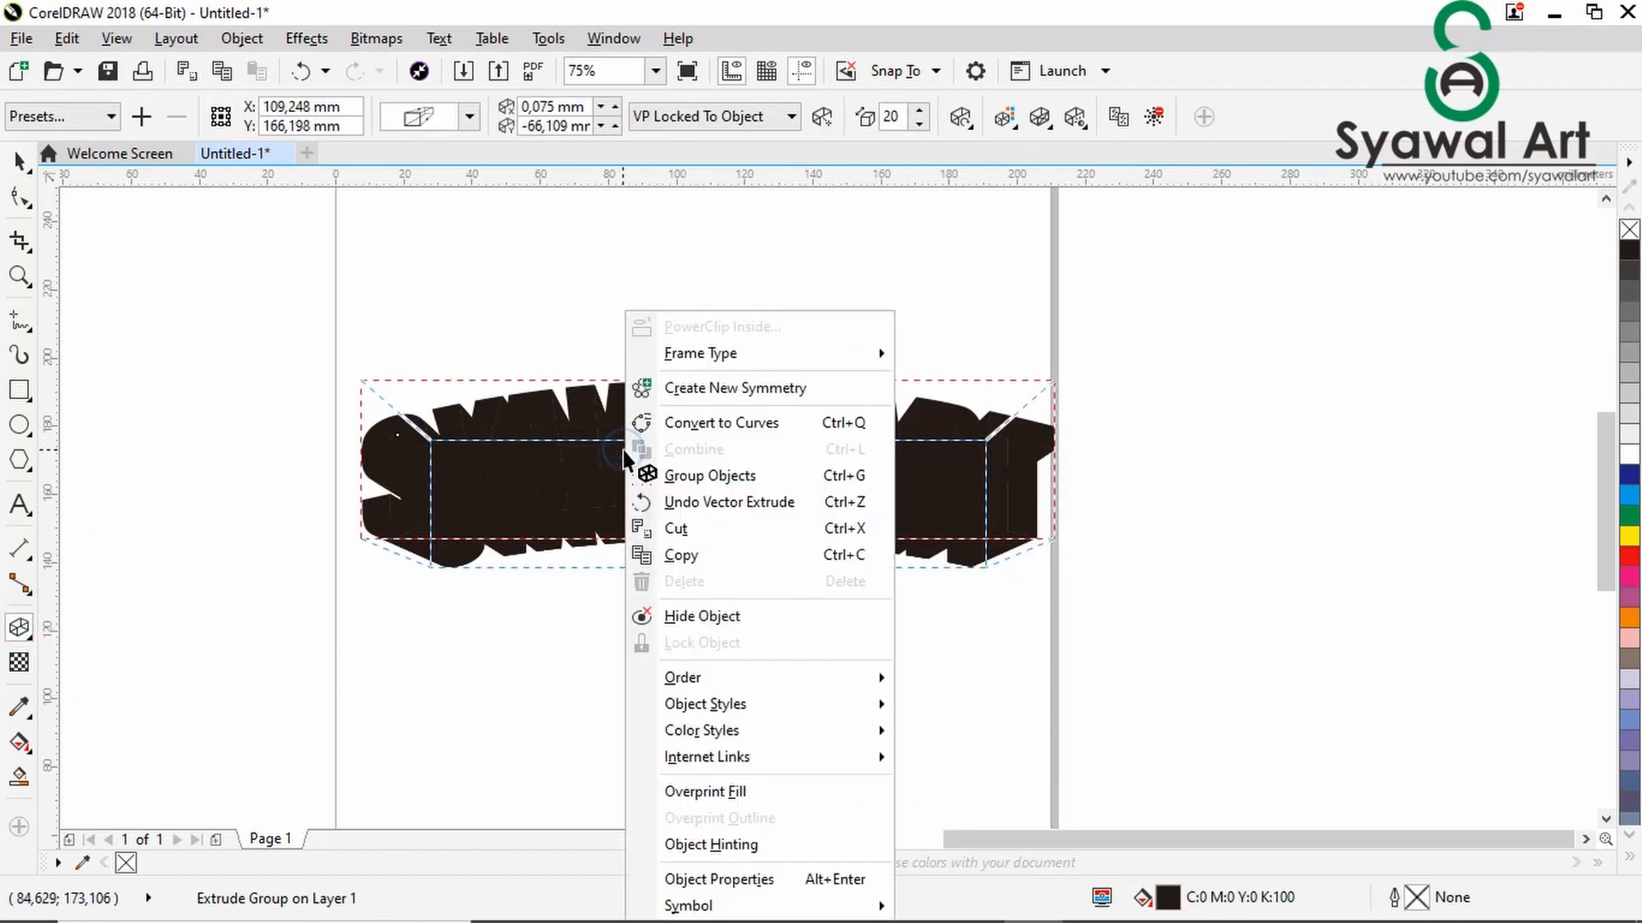
left_click(546, 479)
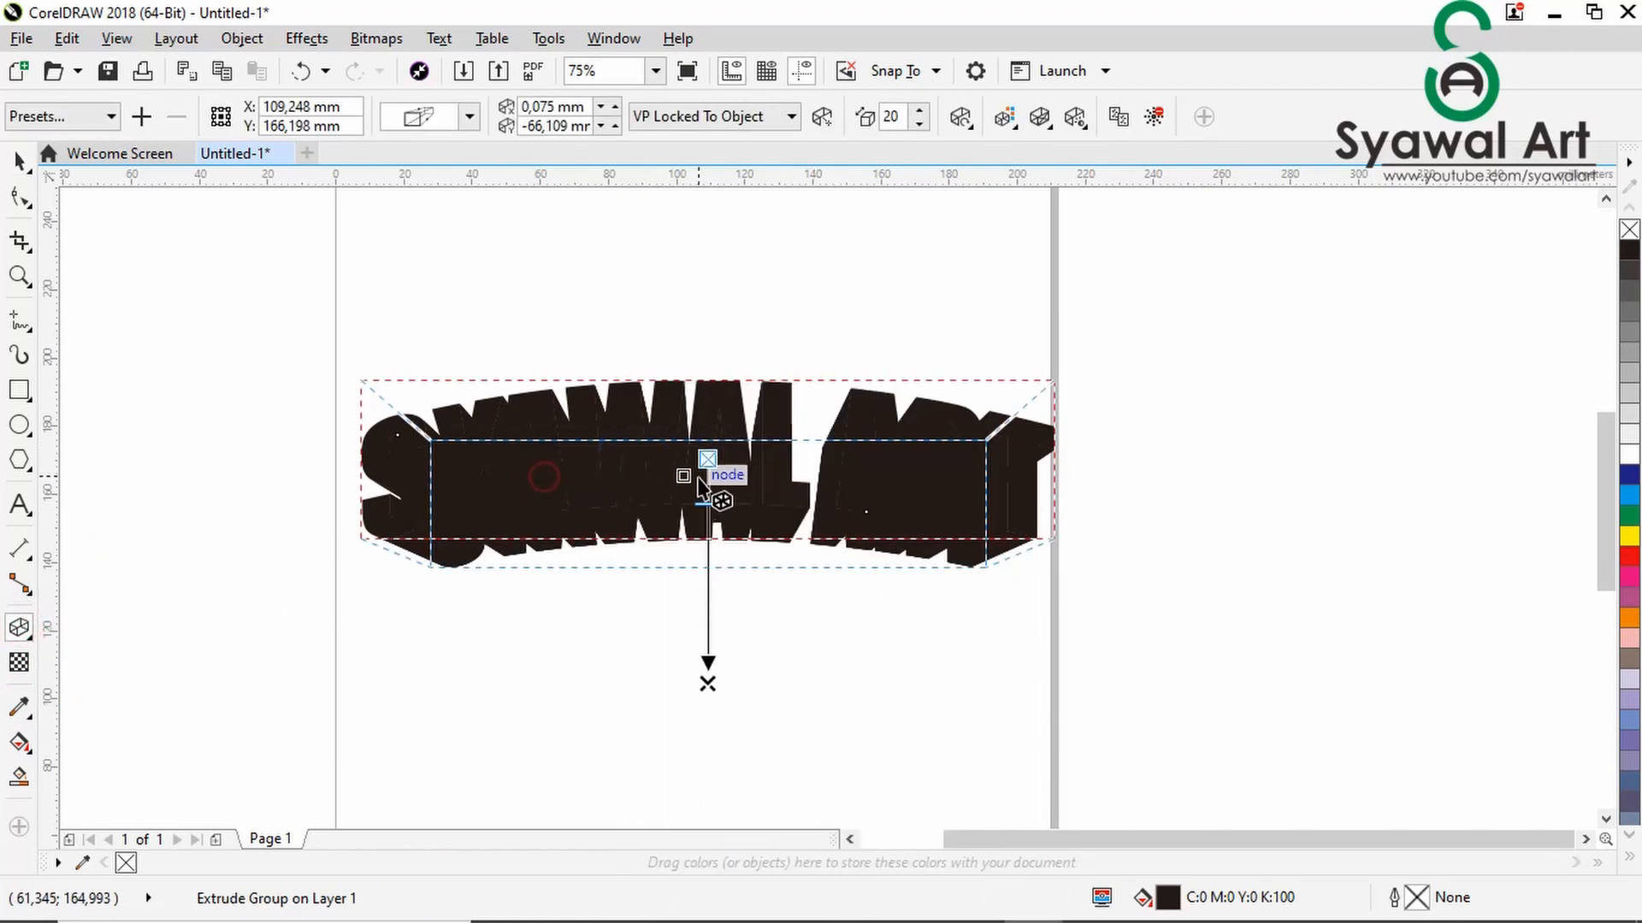
key("ctrl+k")
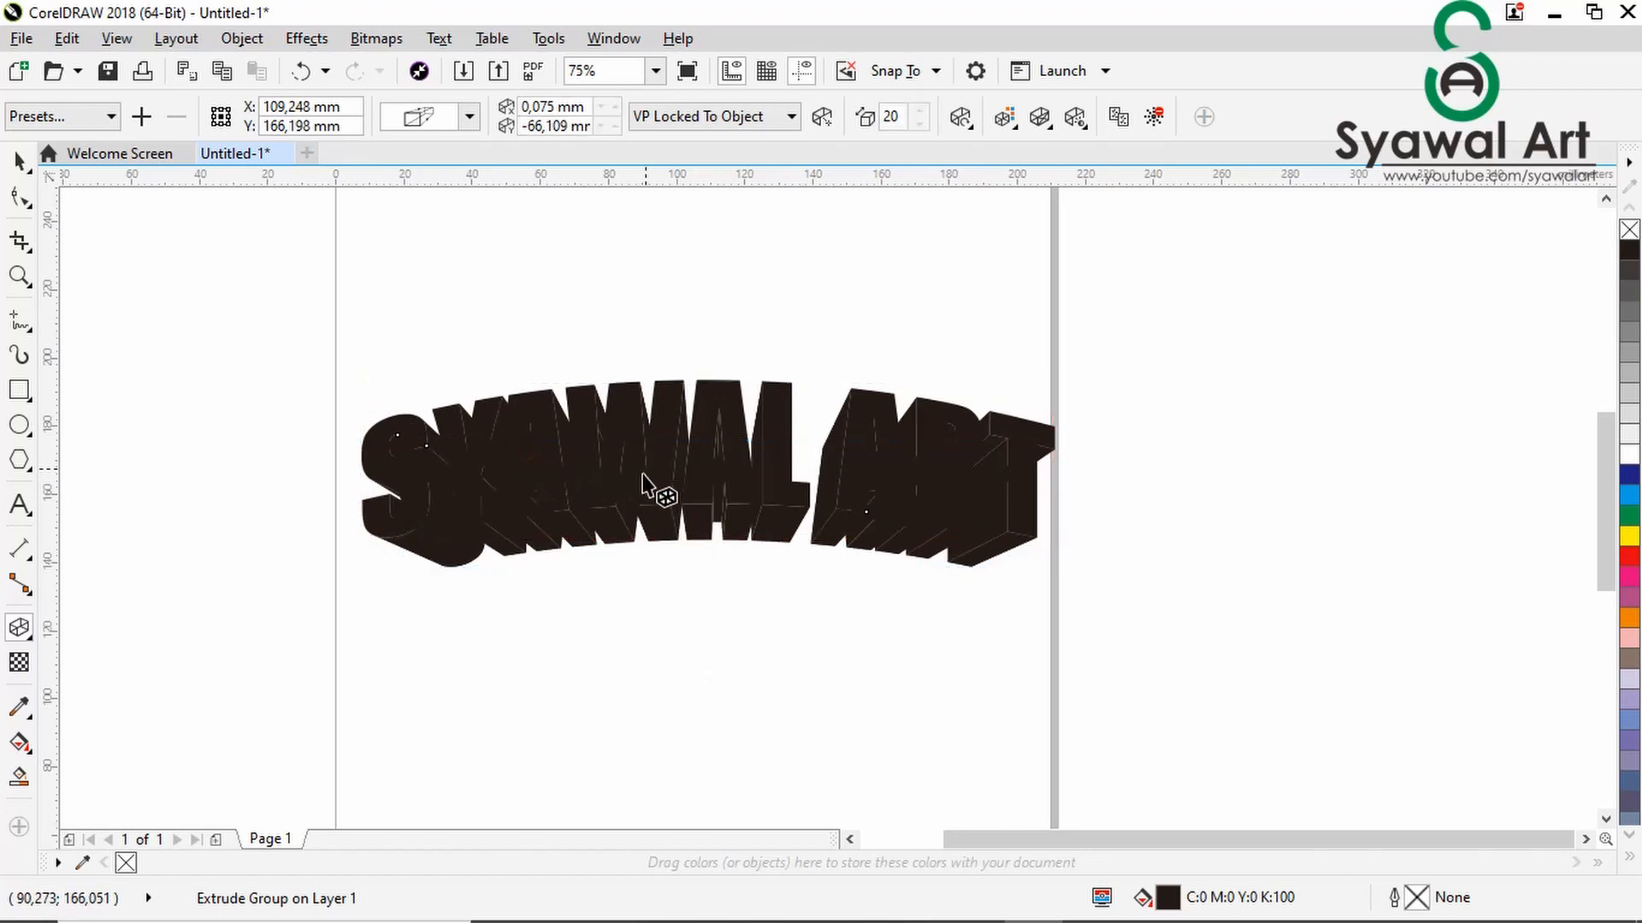
left_click(19, 160)
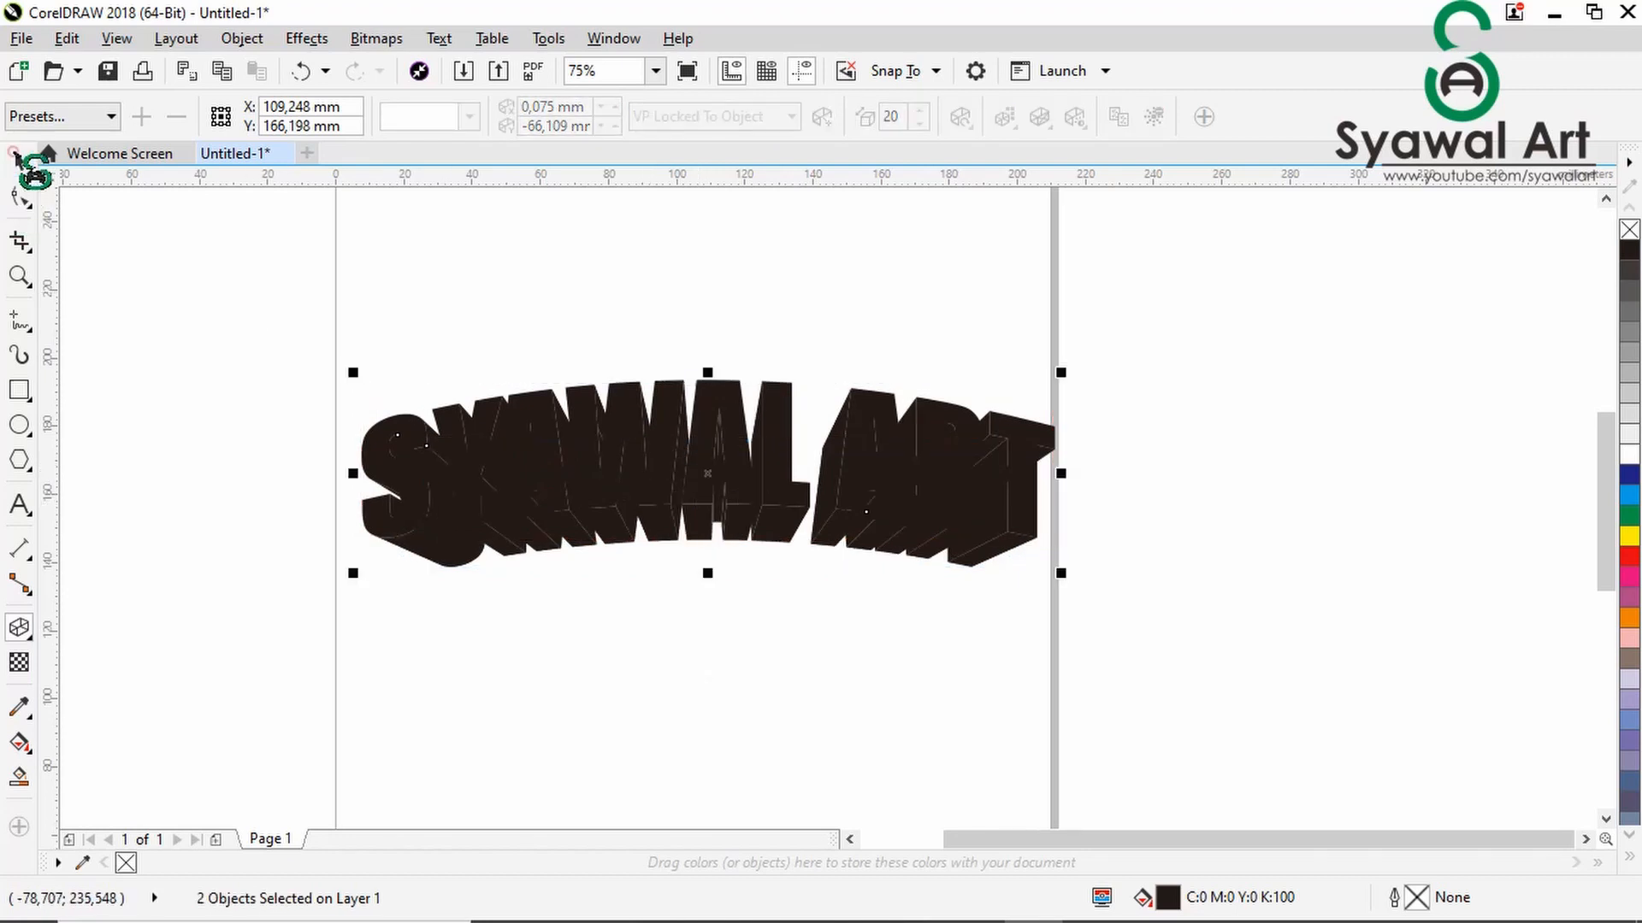
- Try moving the separated lettering lower on the page, undo the move and clear the selection
left_click_drag(696, 524, 702, 608)
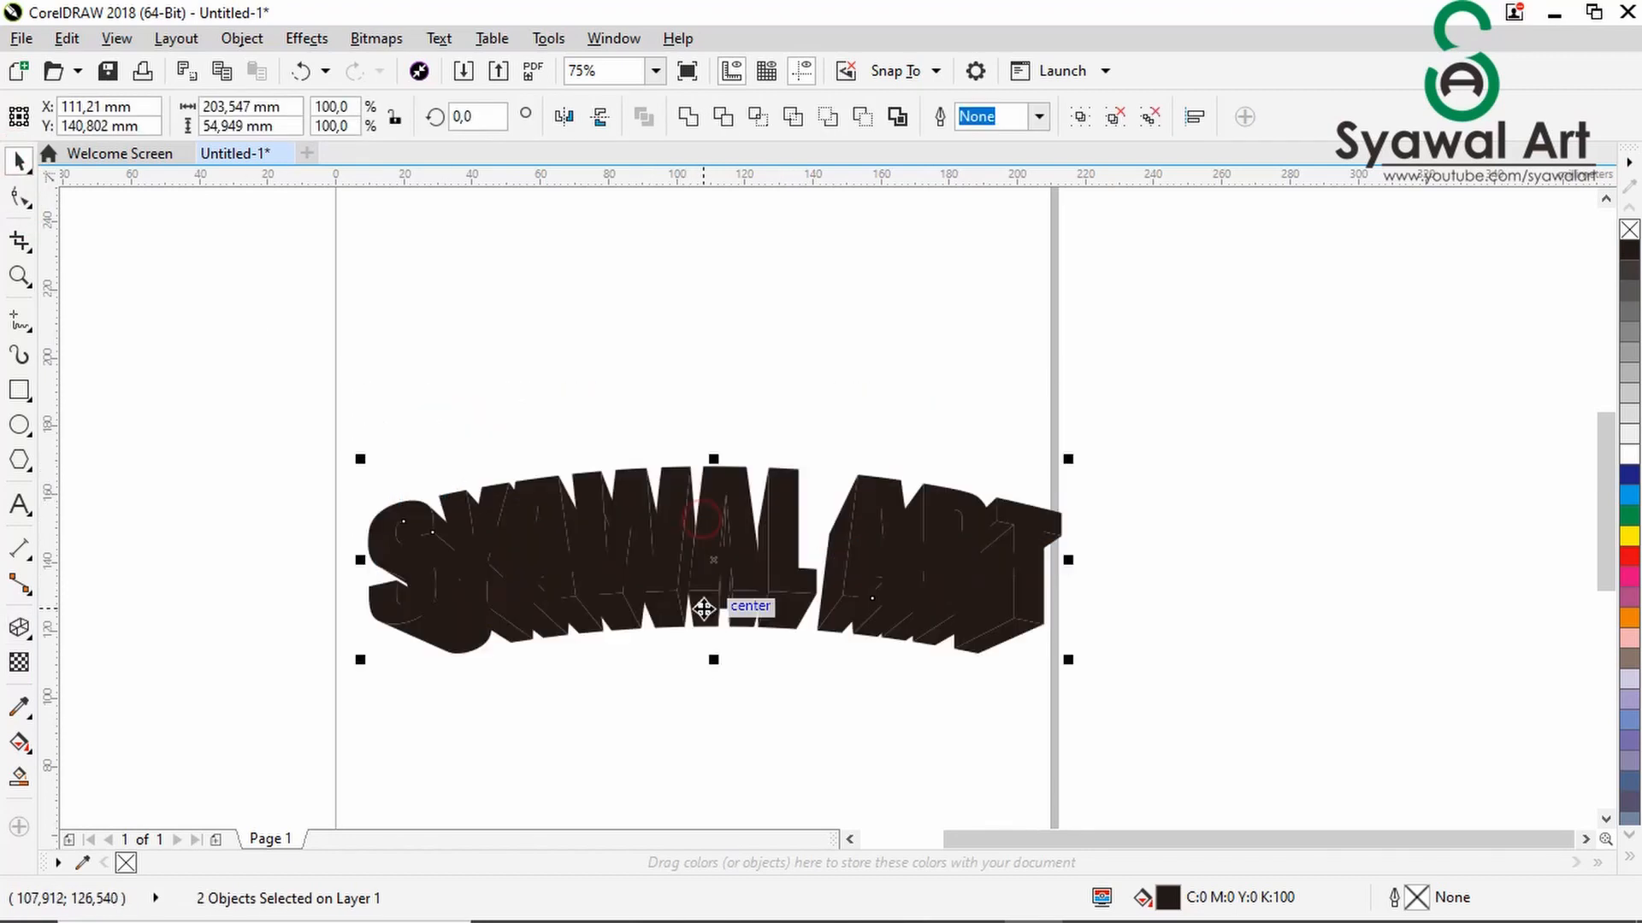
key("ctrl+z")
left_click(921, 639)
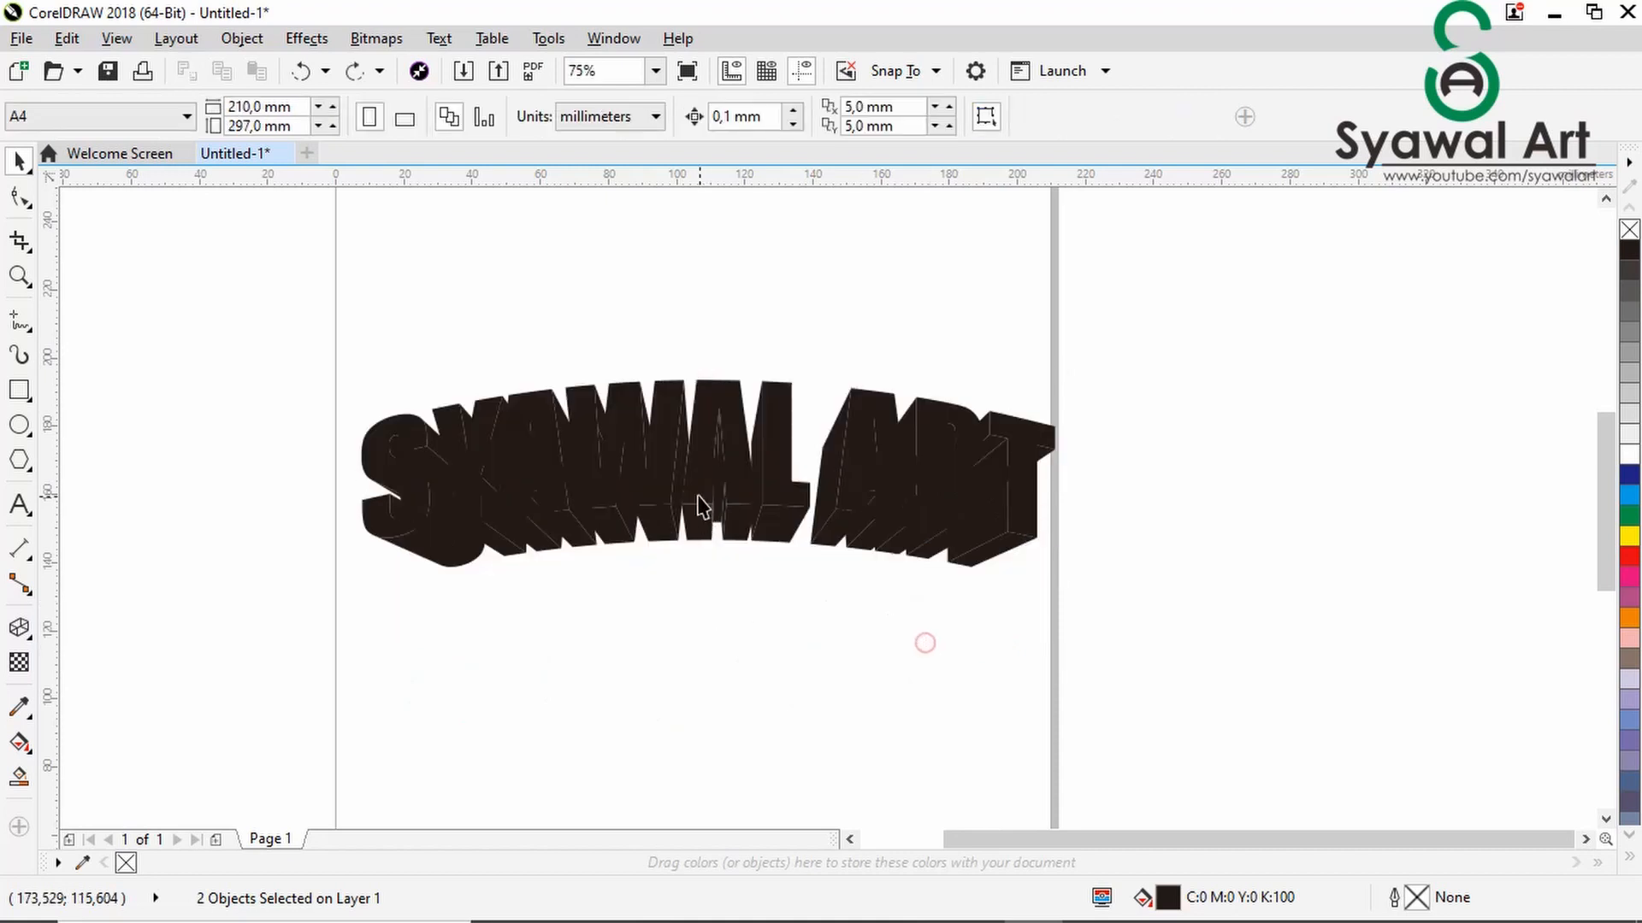
- Try moving the front text face about 23 mm upward off its extruded sides, and undo the move
double_click(705, 447)
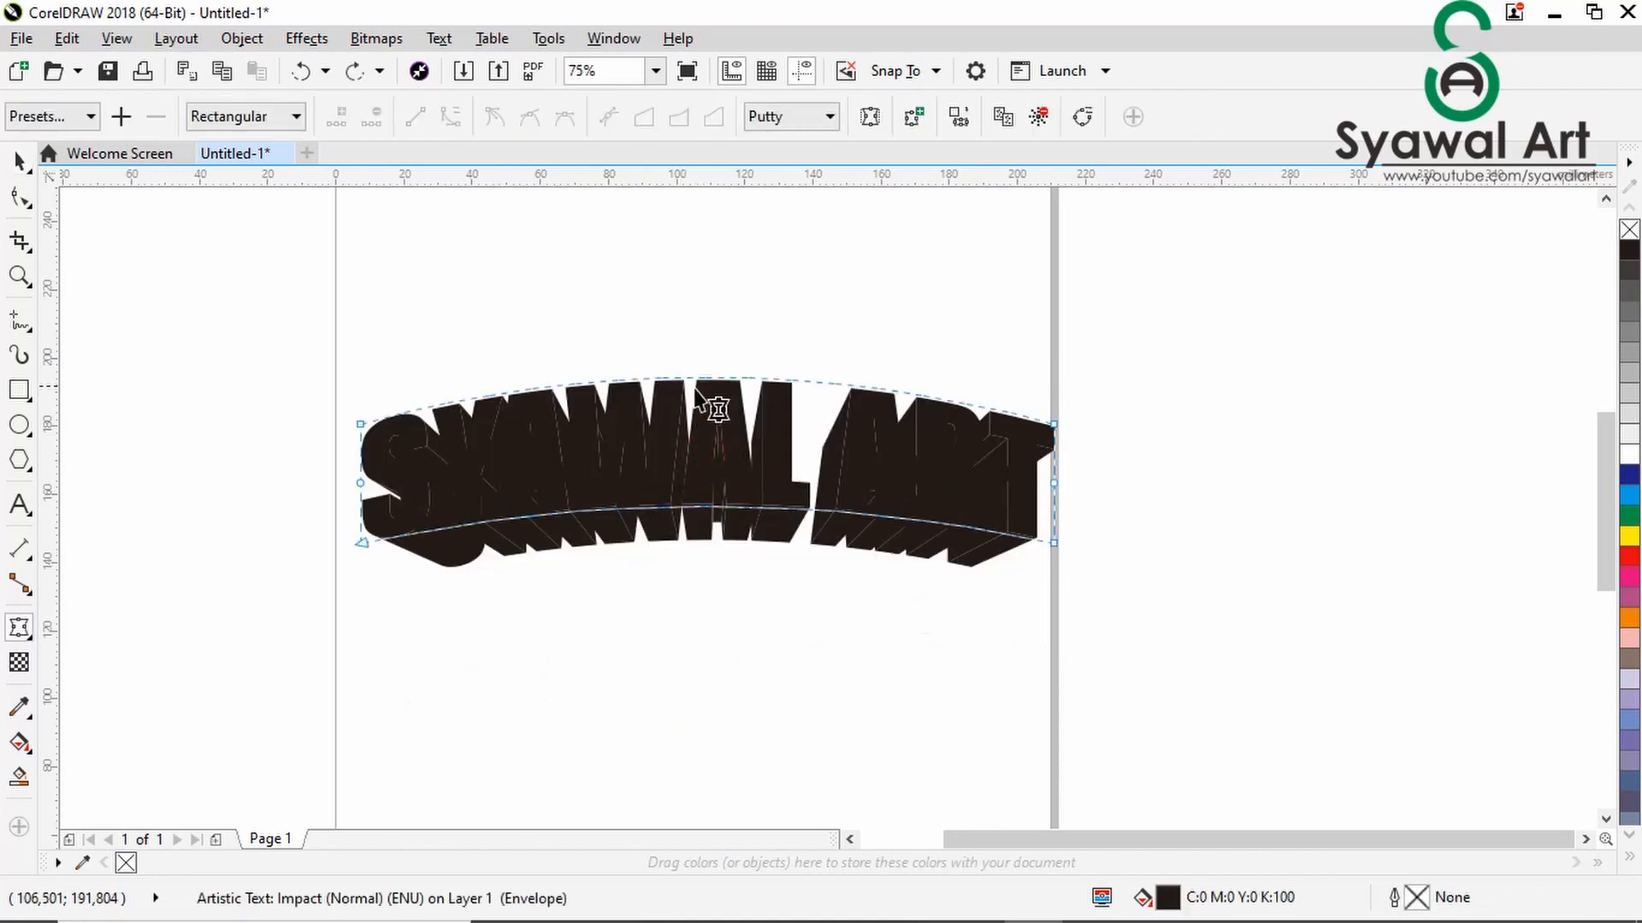
left_click(19, 160)
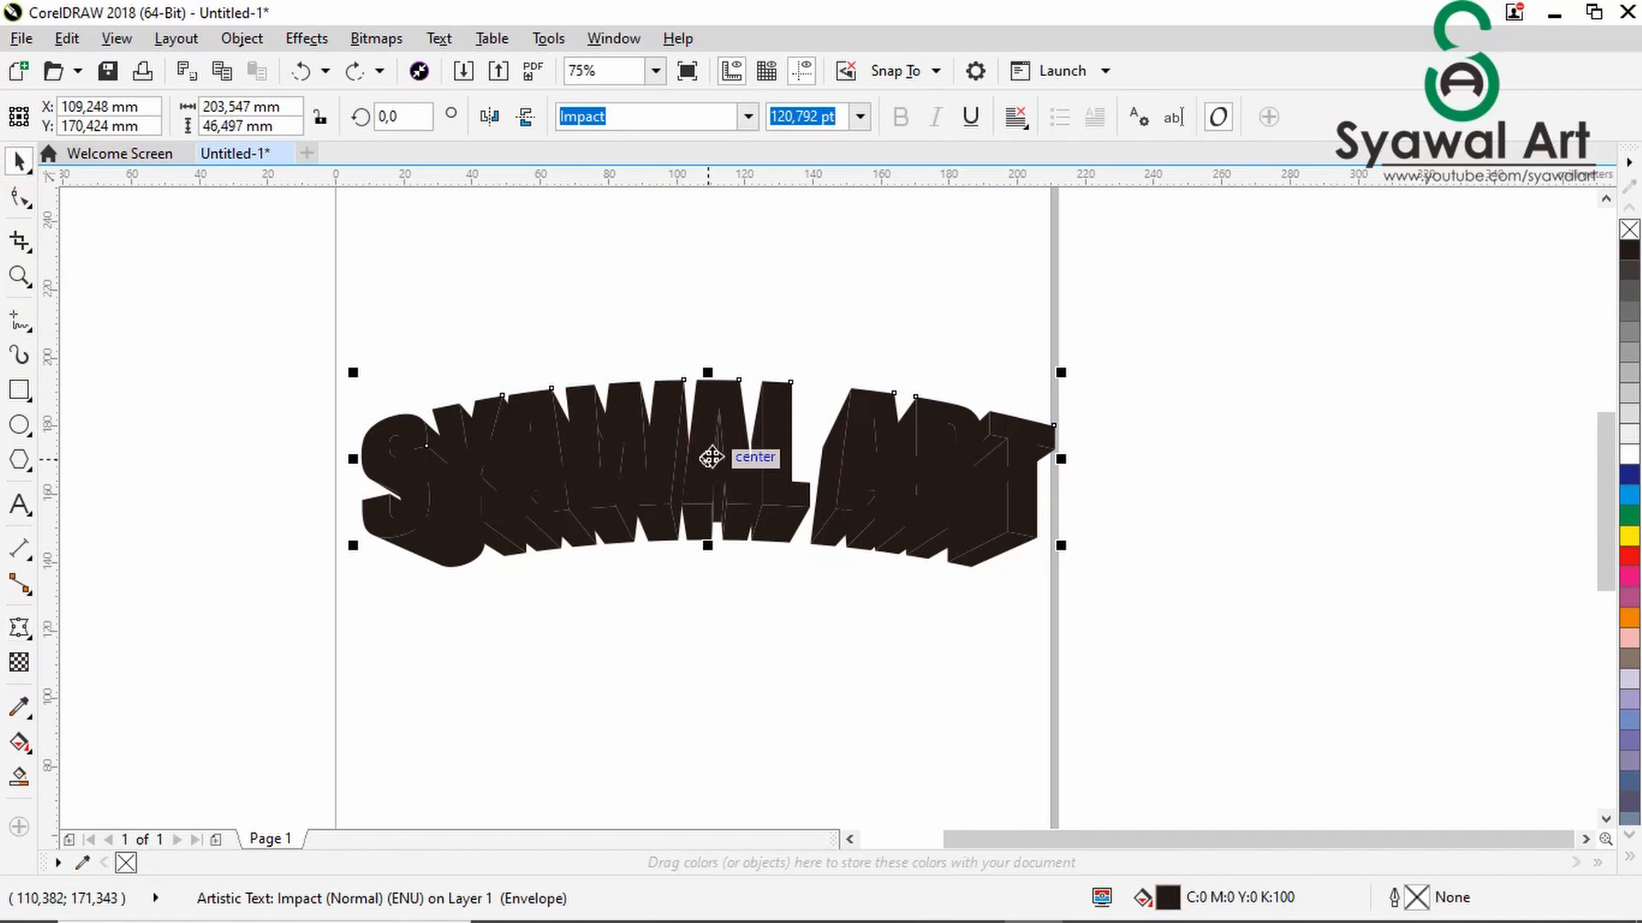
left_click_drag(711, 459, 714, 380)
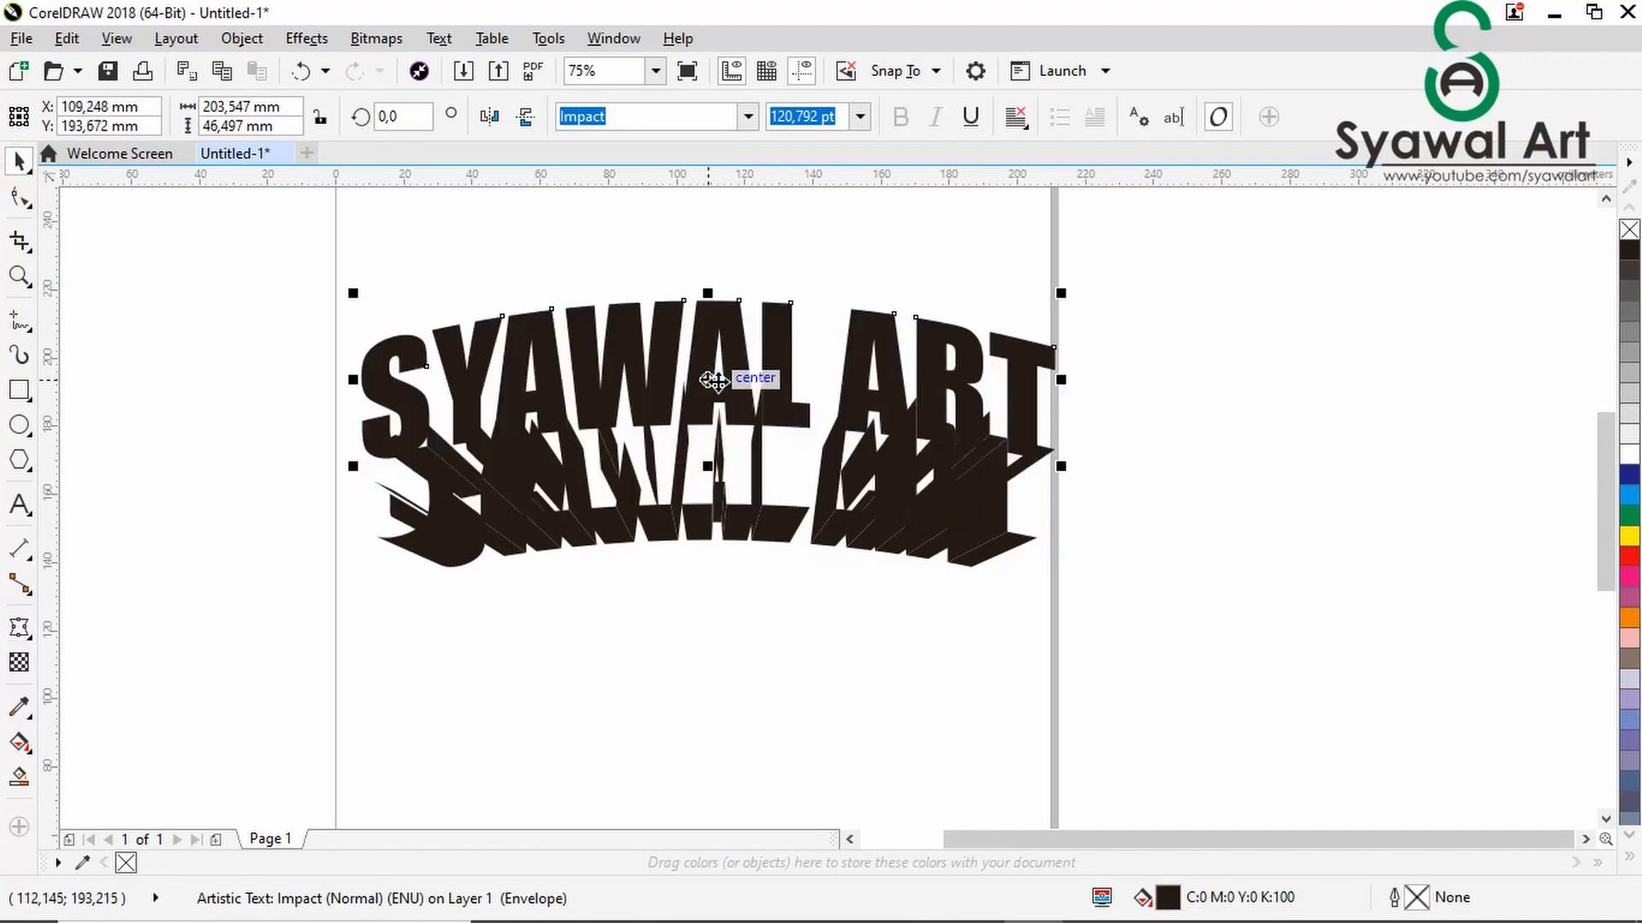
key("ctrl+z")
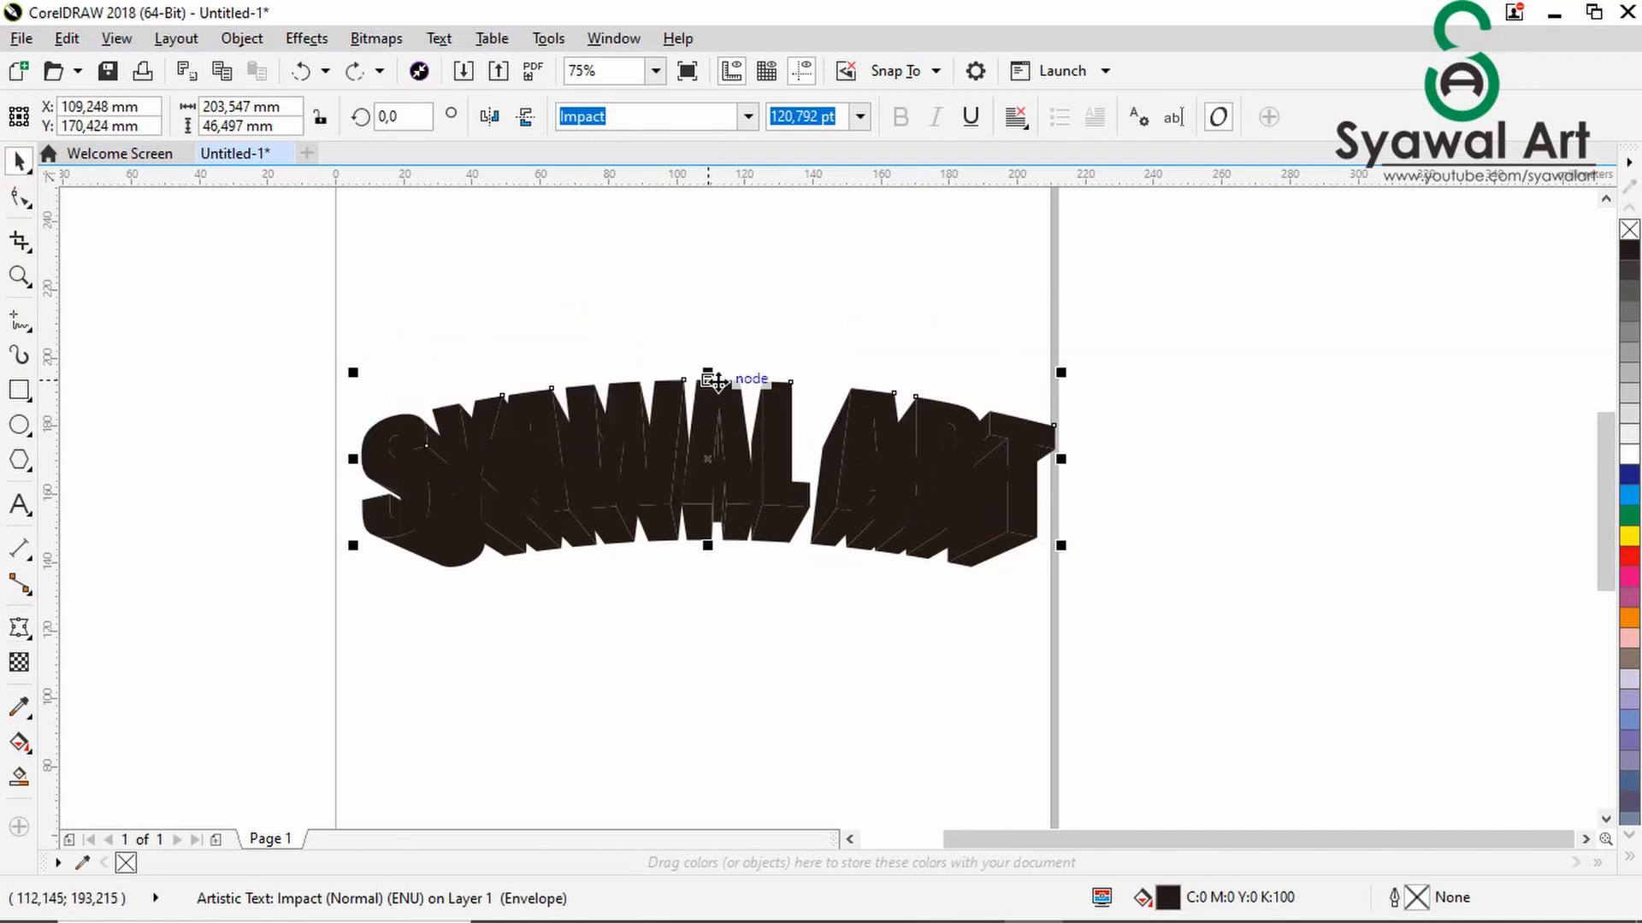
- Fill the front text face with white and add a one-step outside contour around it
left_click(1630, 454)
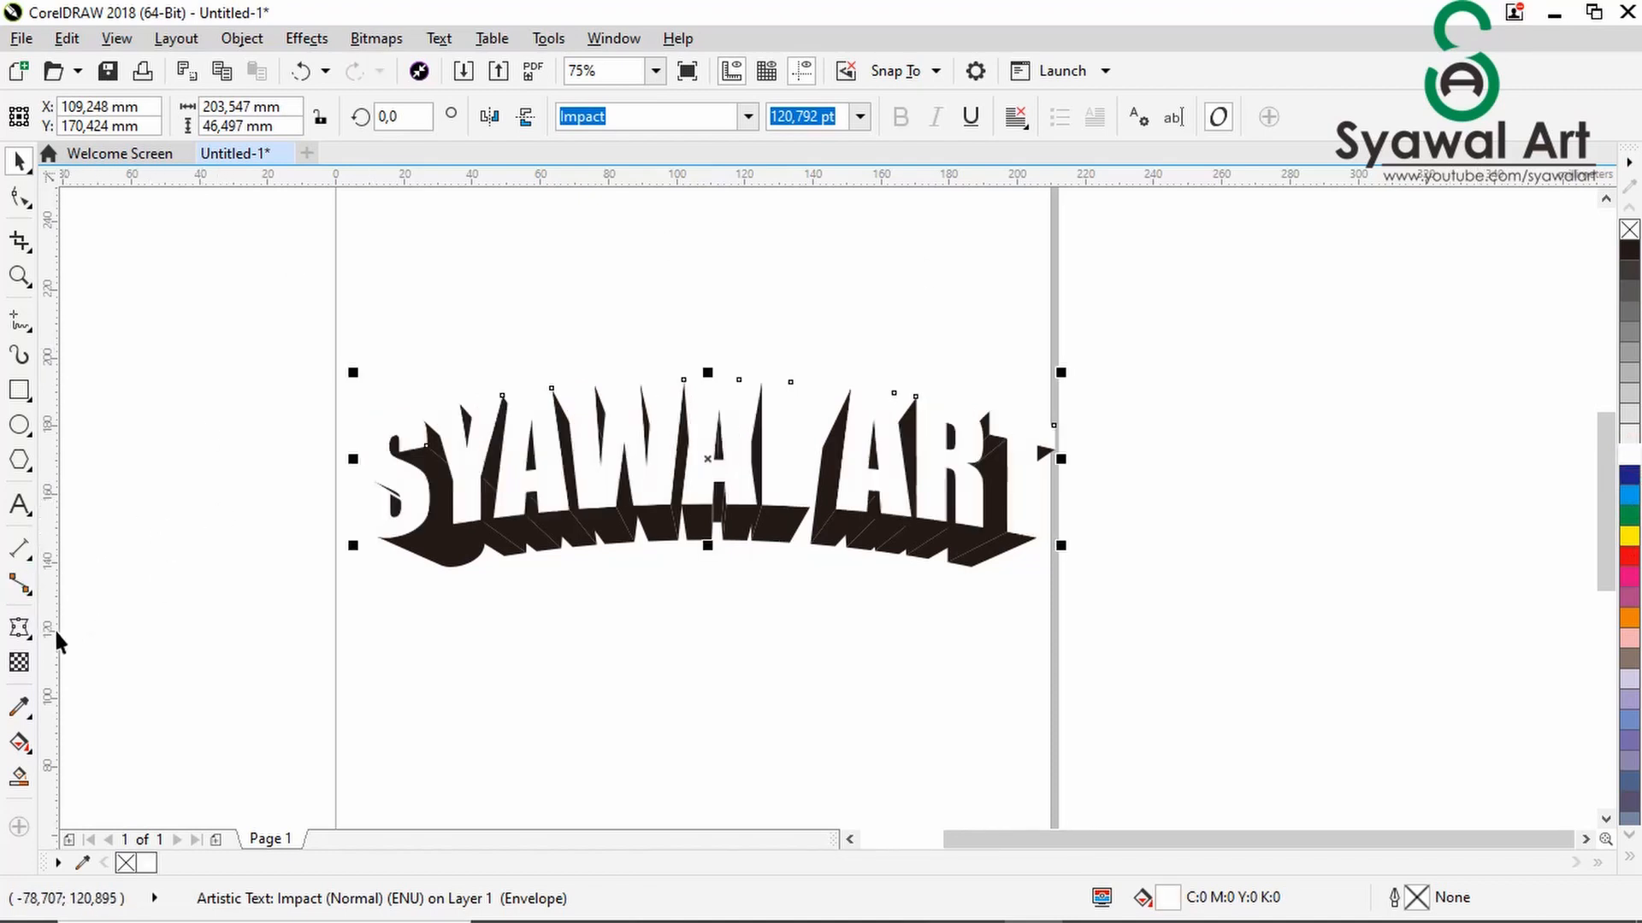
left_click(20, 628)
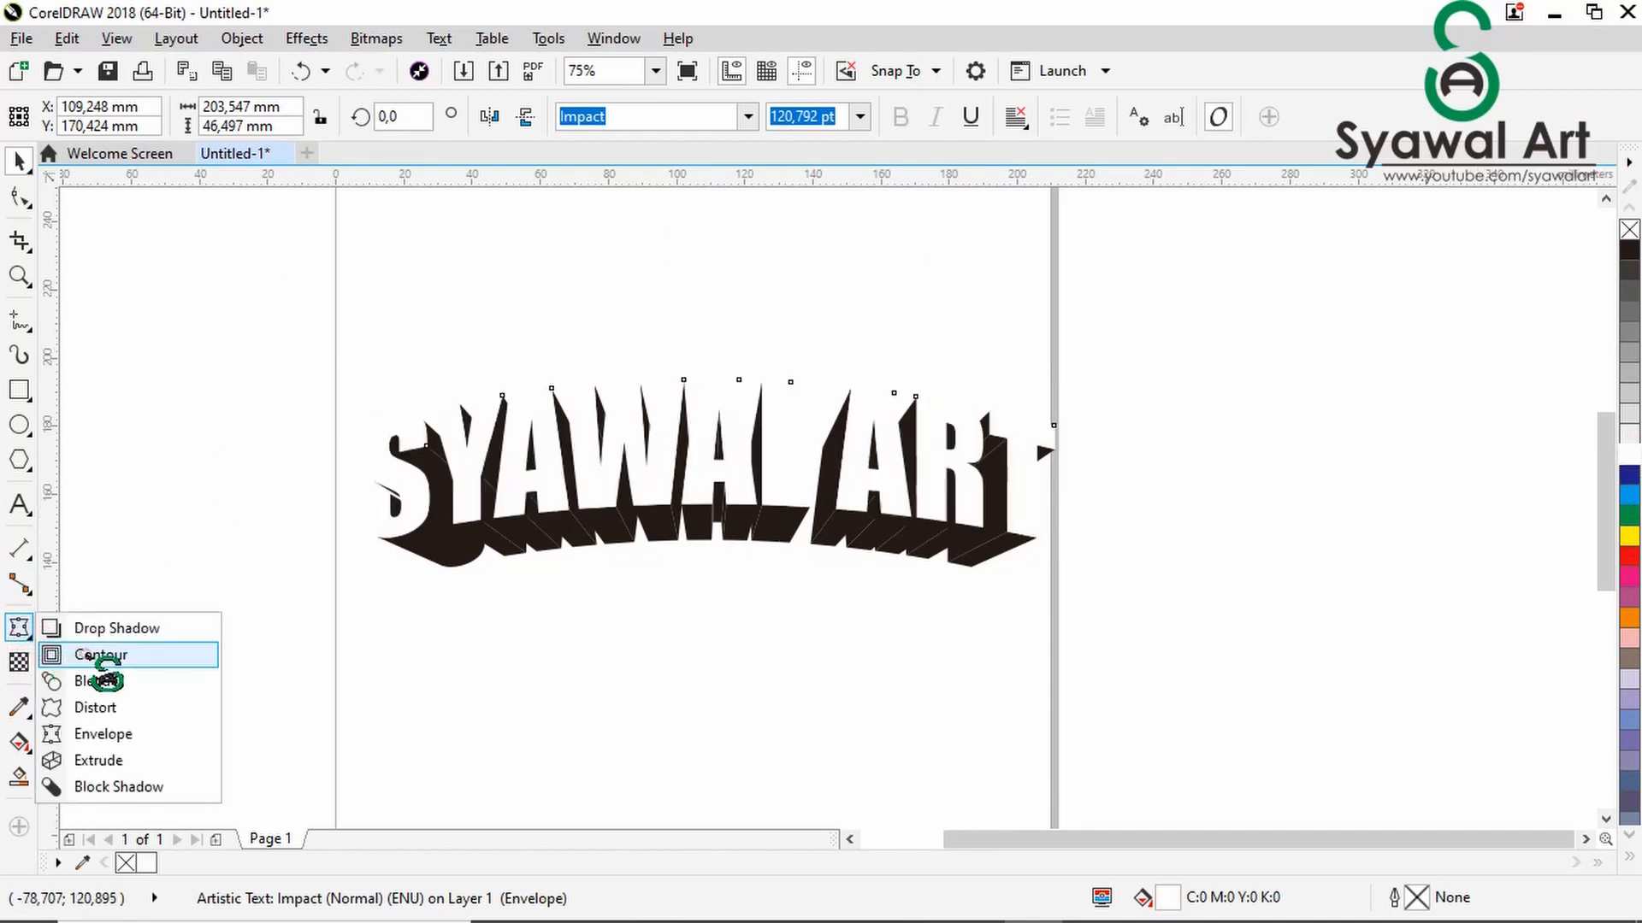
left_click(90, 655)
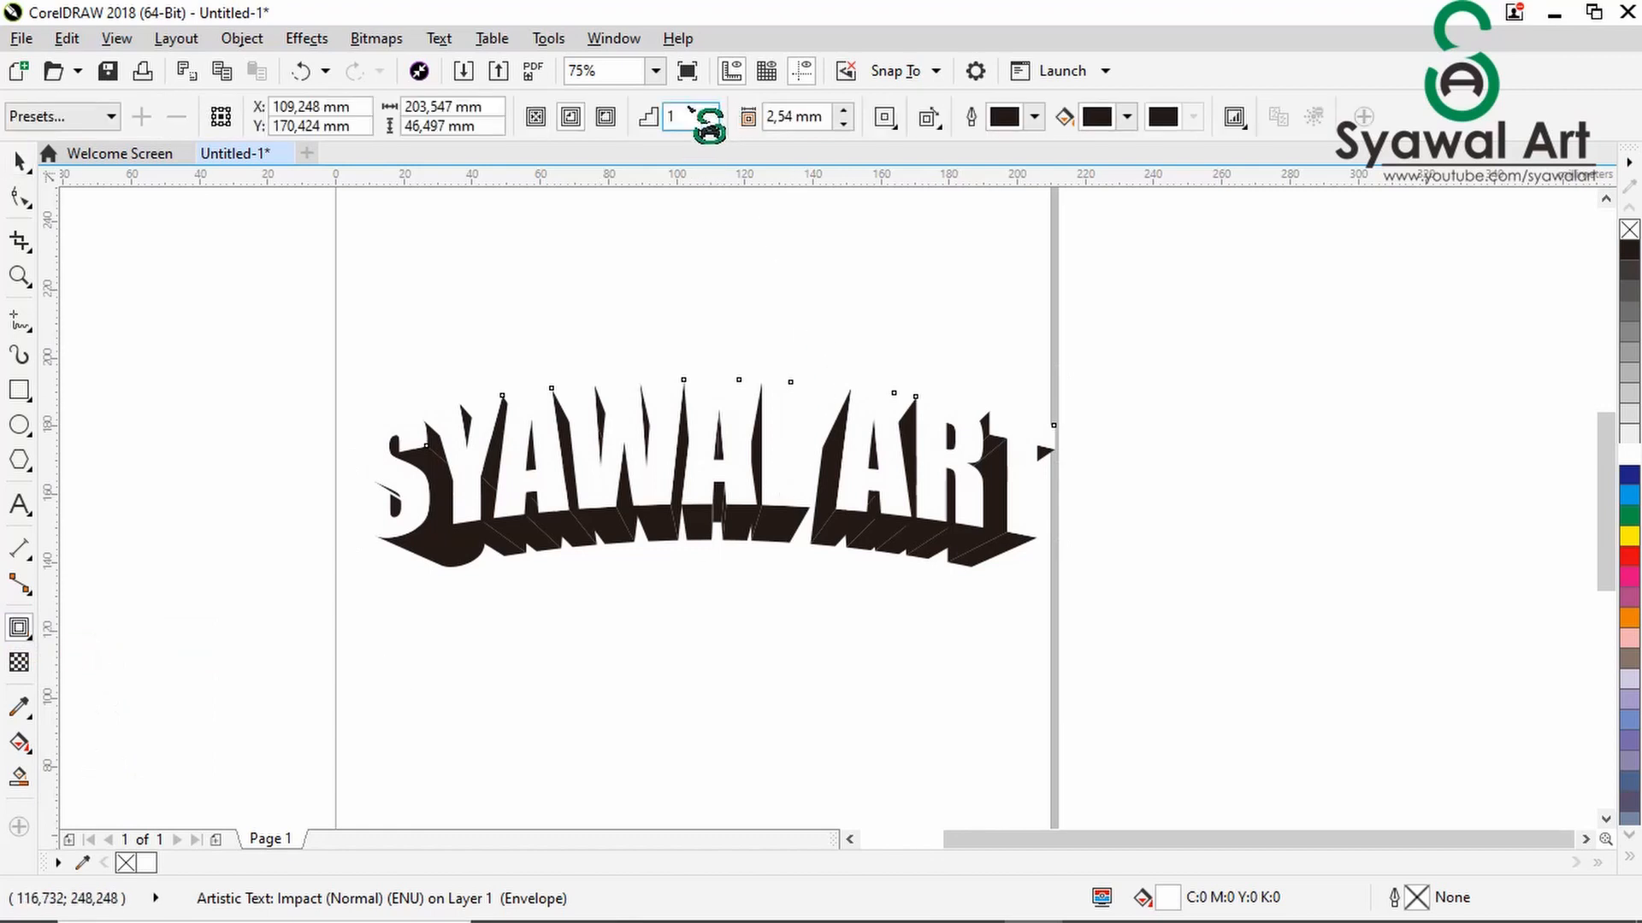
left_click(606, 117)
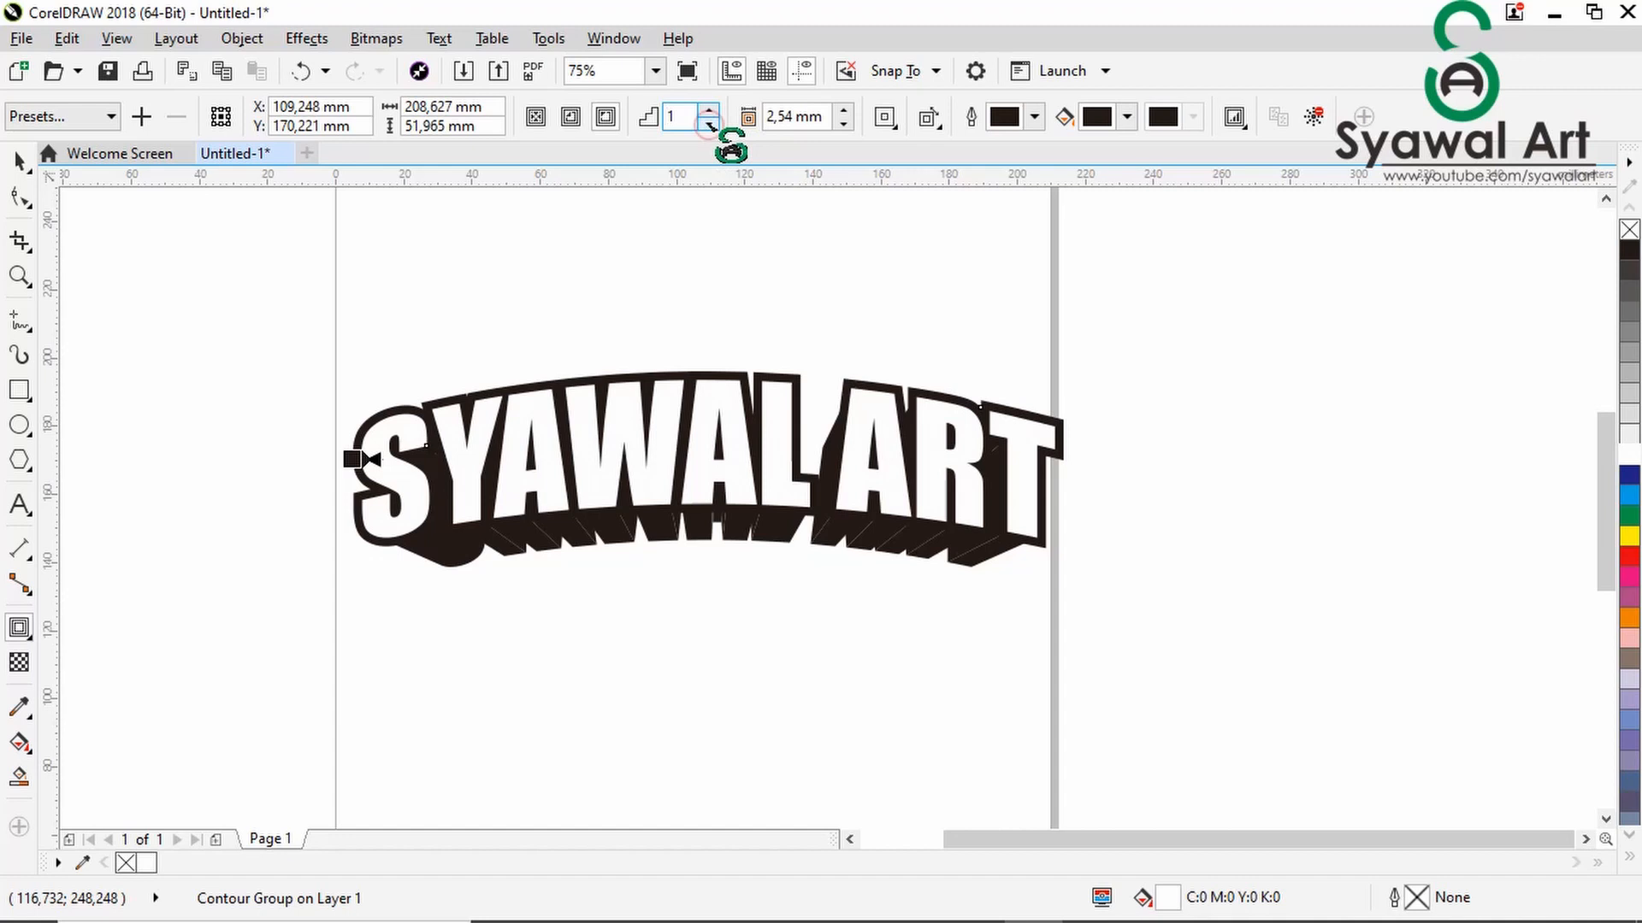
- Give the contour round corners and reduce its offset to 0,54 mm, then clear the selection
left_click(844, 125)
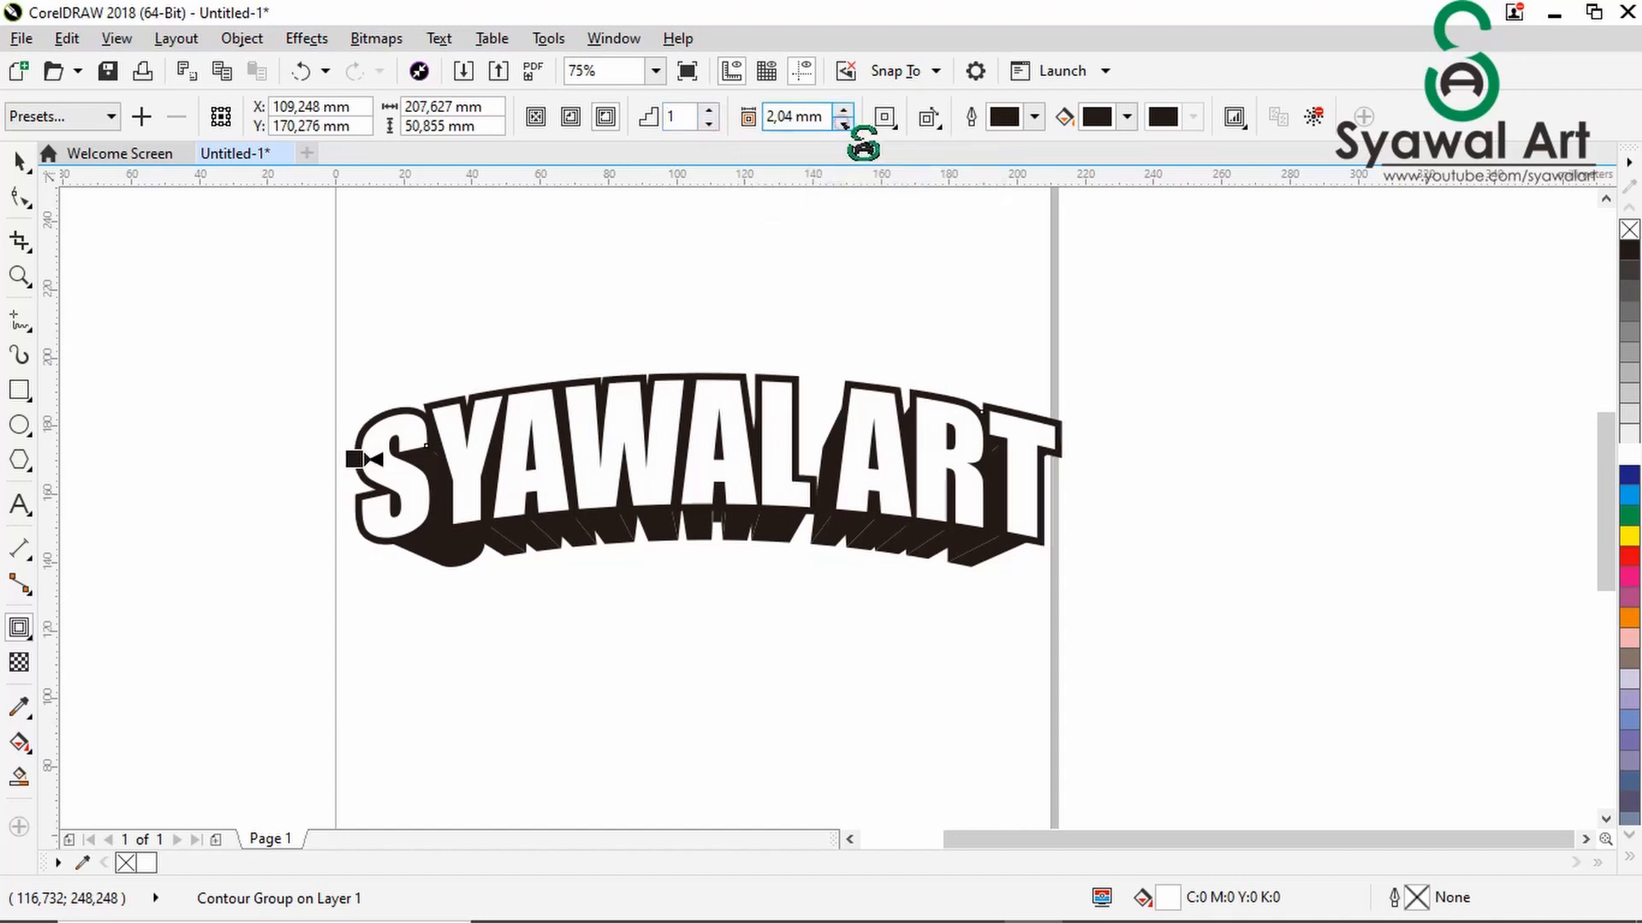
left_click(844, 125)
left_click(844, 125)
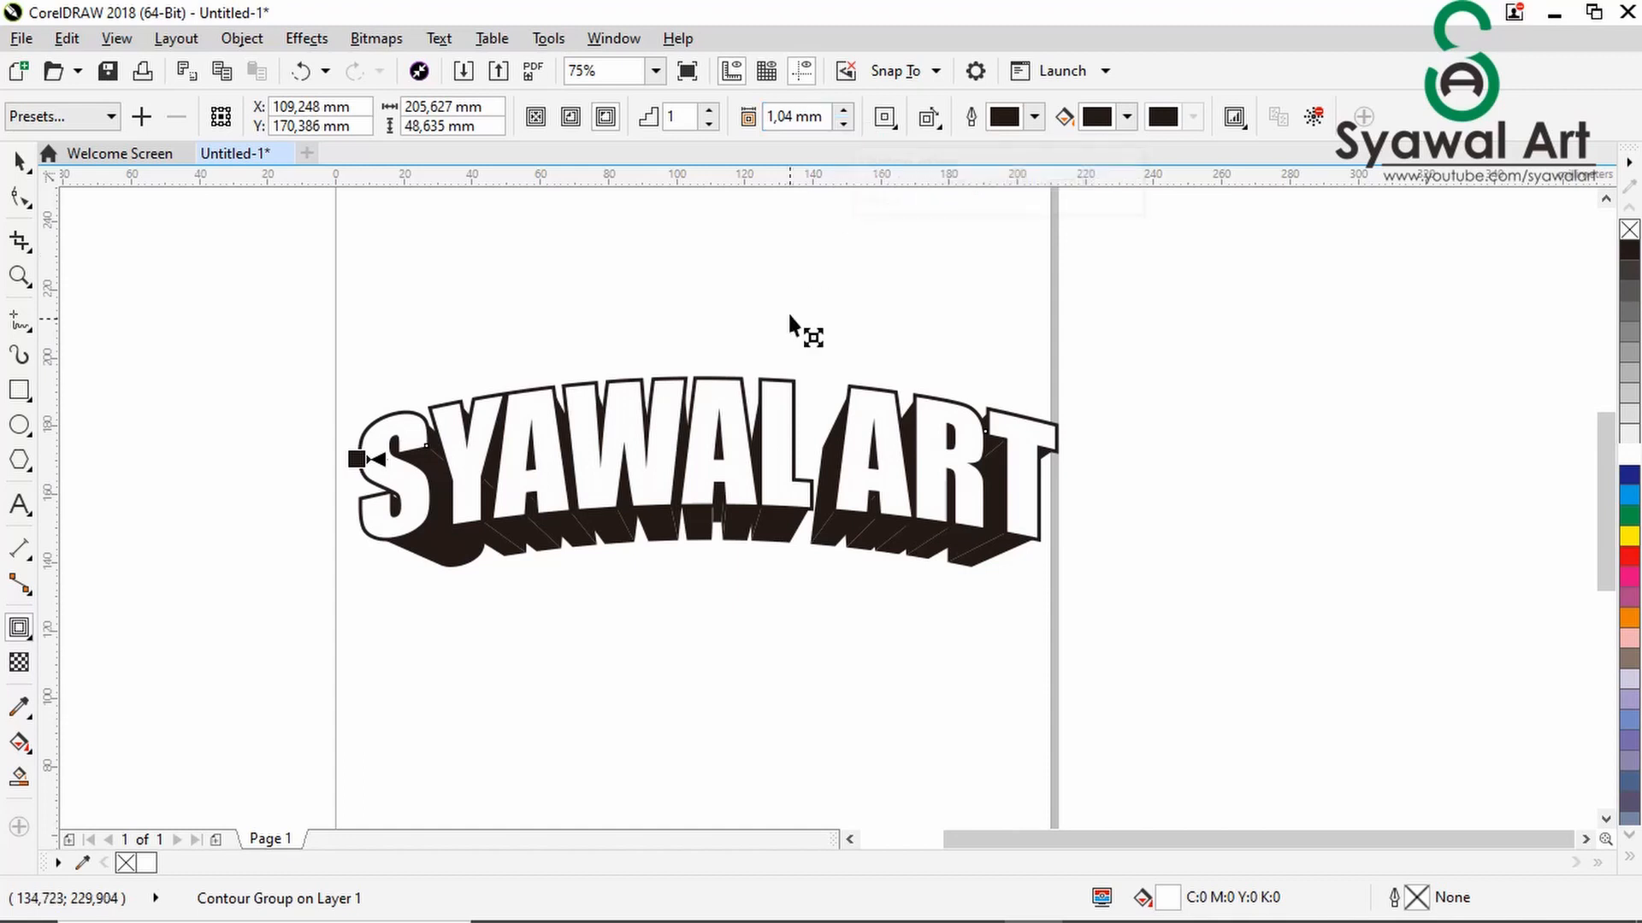
left_click(895, 127)
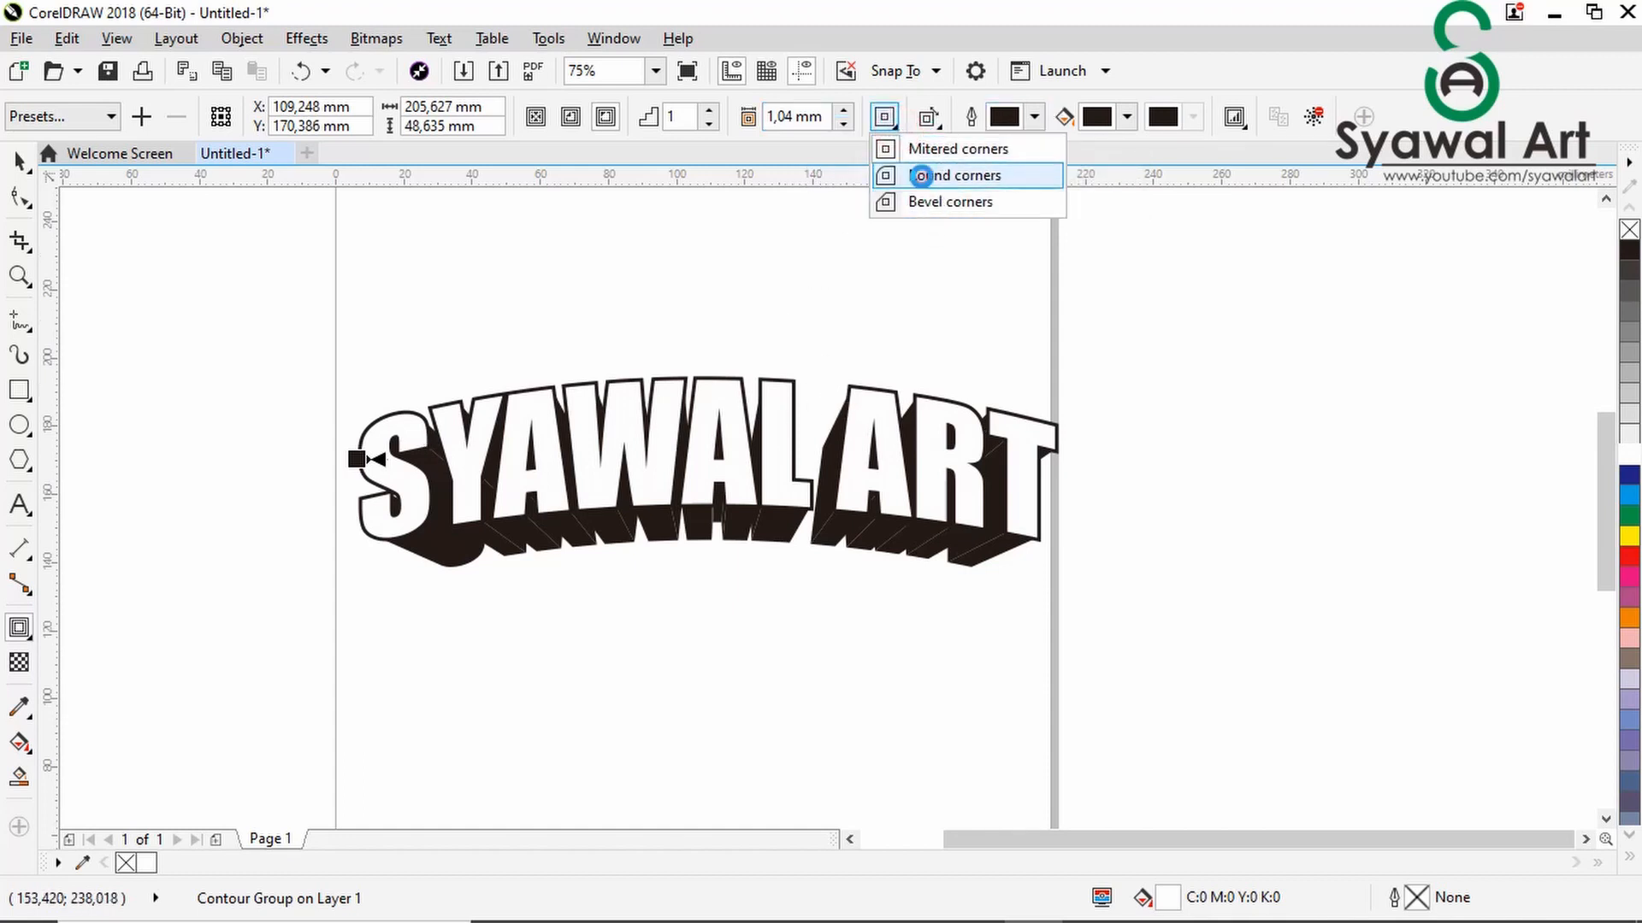
left_click(925, 175)
scroll(639, 444, "up", 2)
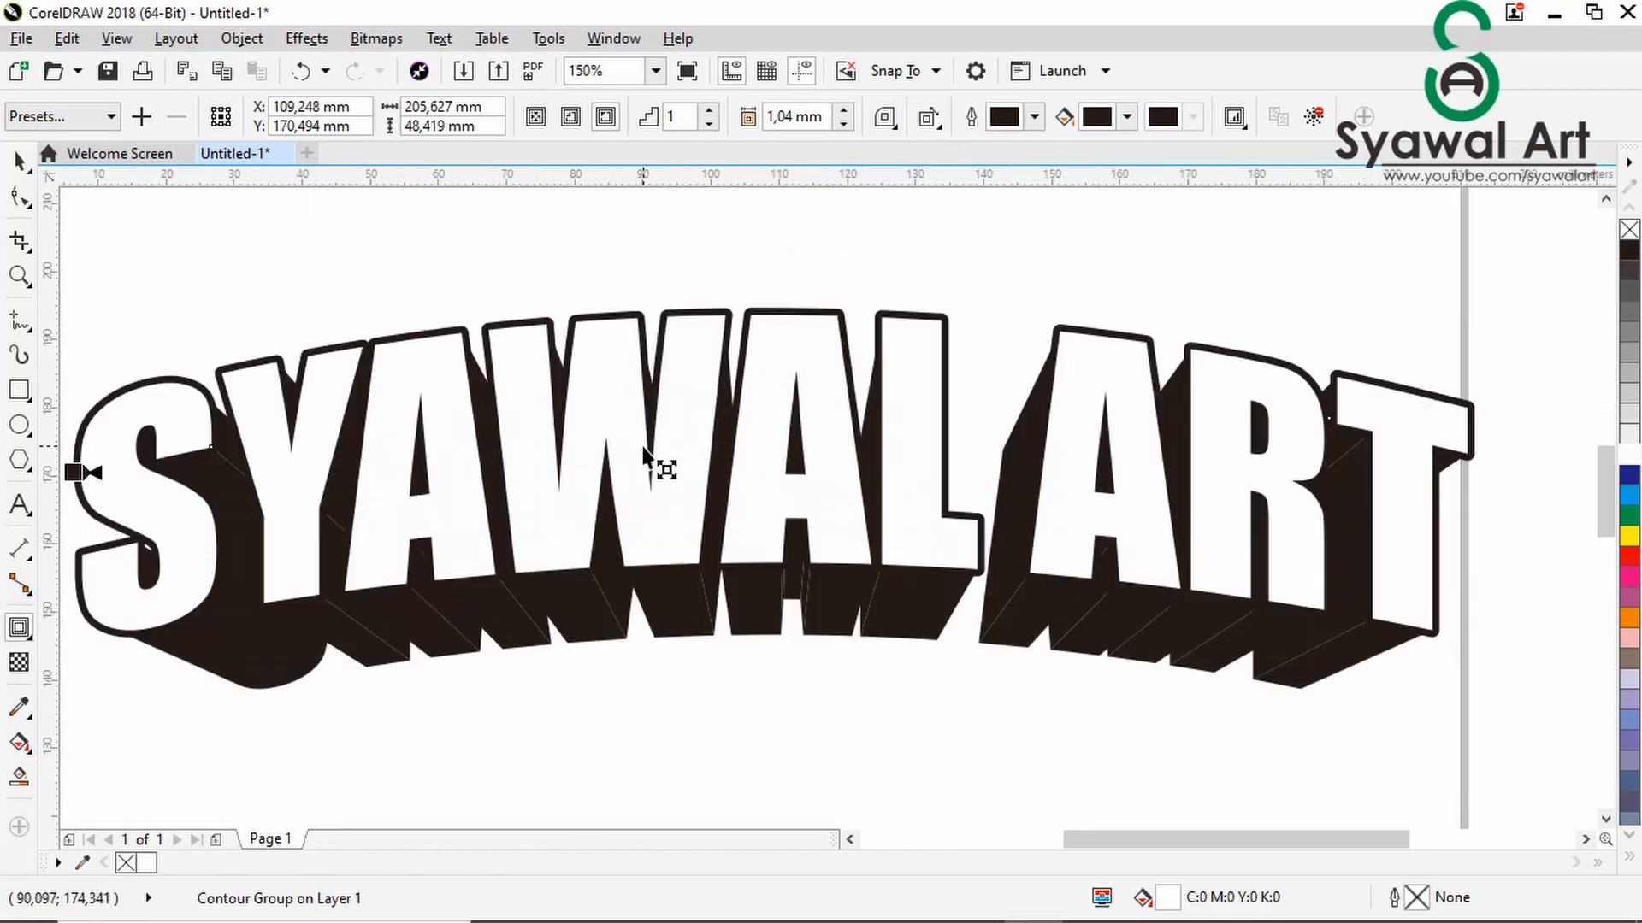
left_click(845, 123)
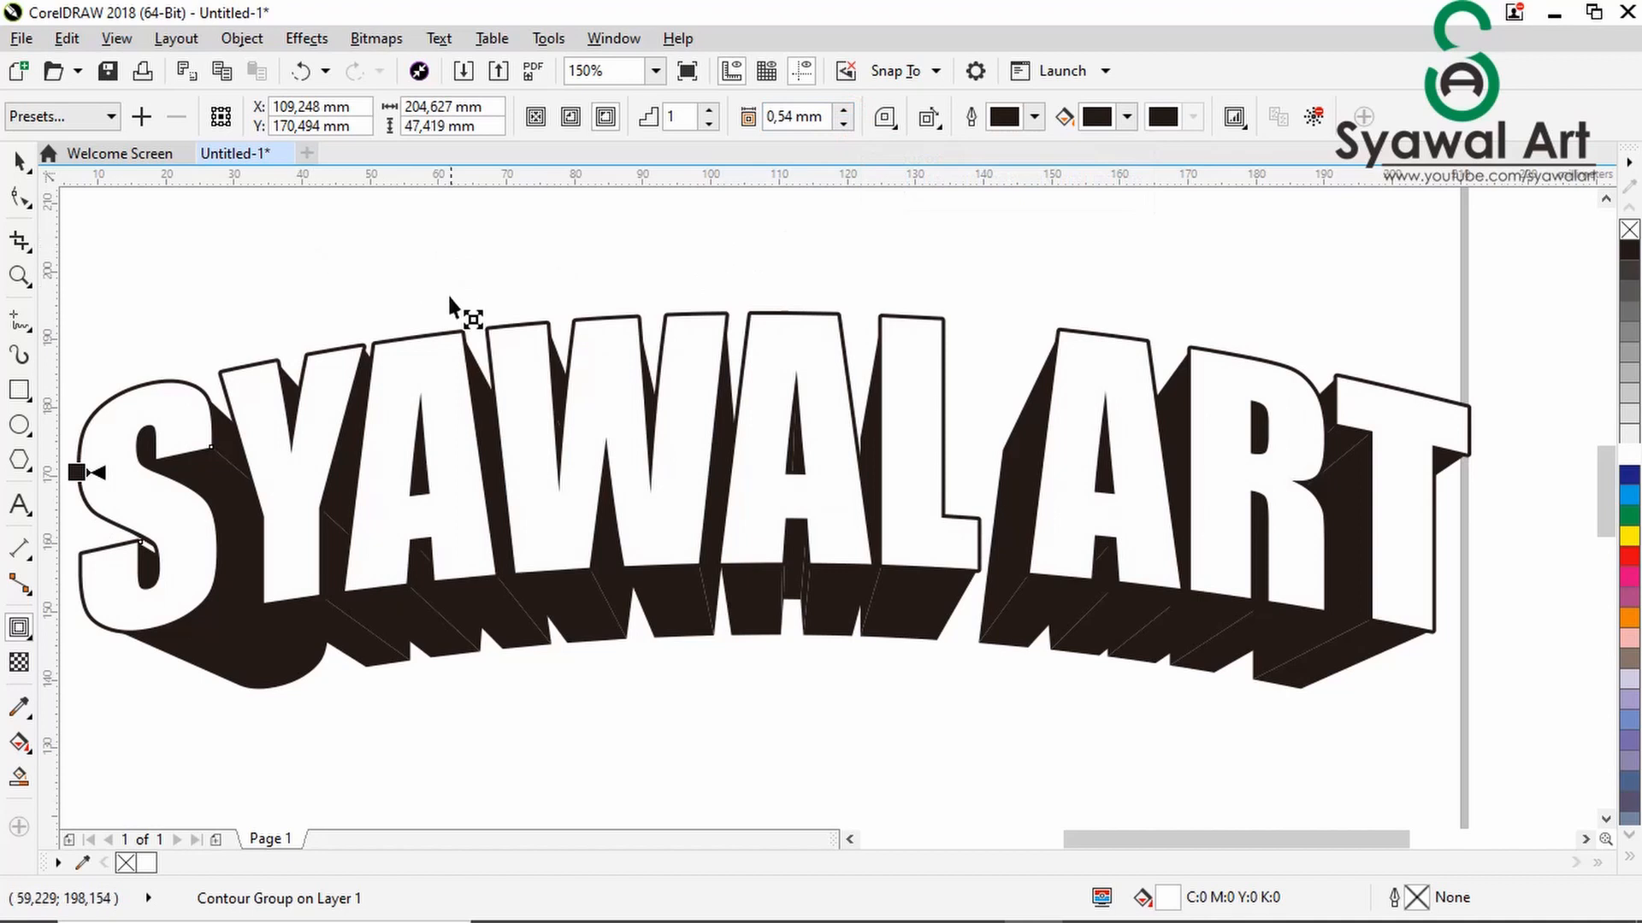
scroll(466, 315, "down", 2)
scroll(607, 354, "down", 1)
scroll(590, 366, "up", 1)
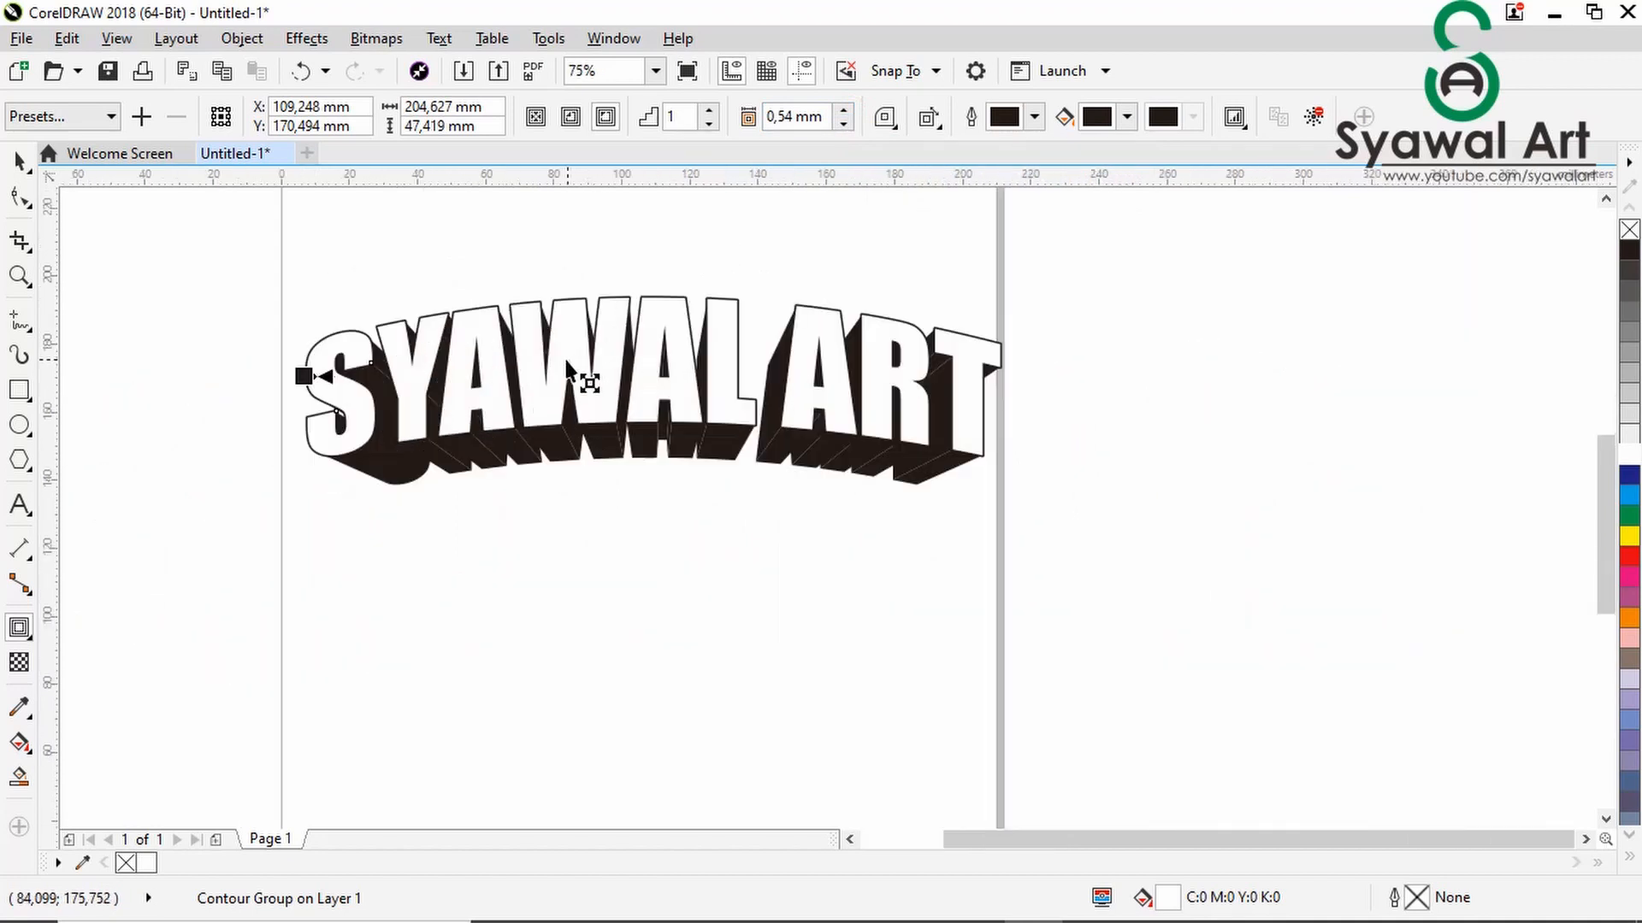
left_click(441, 635)
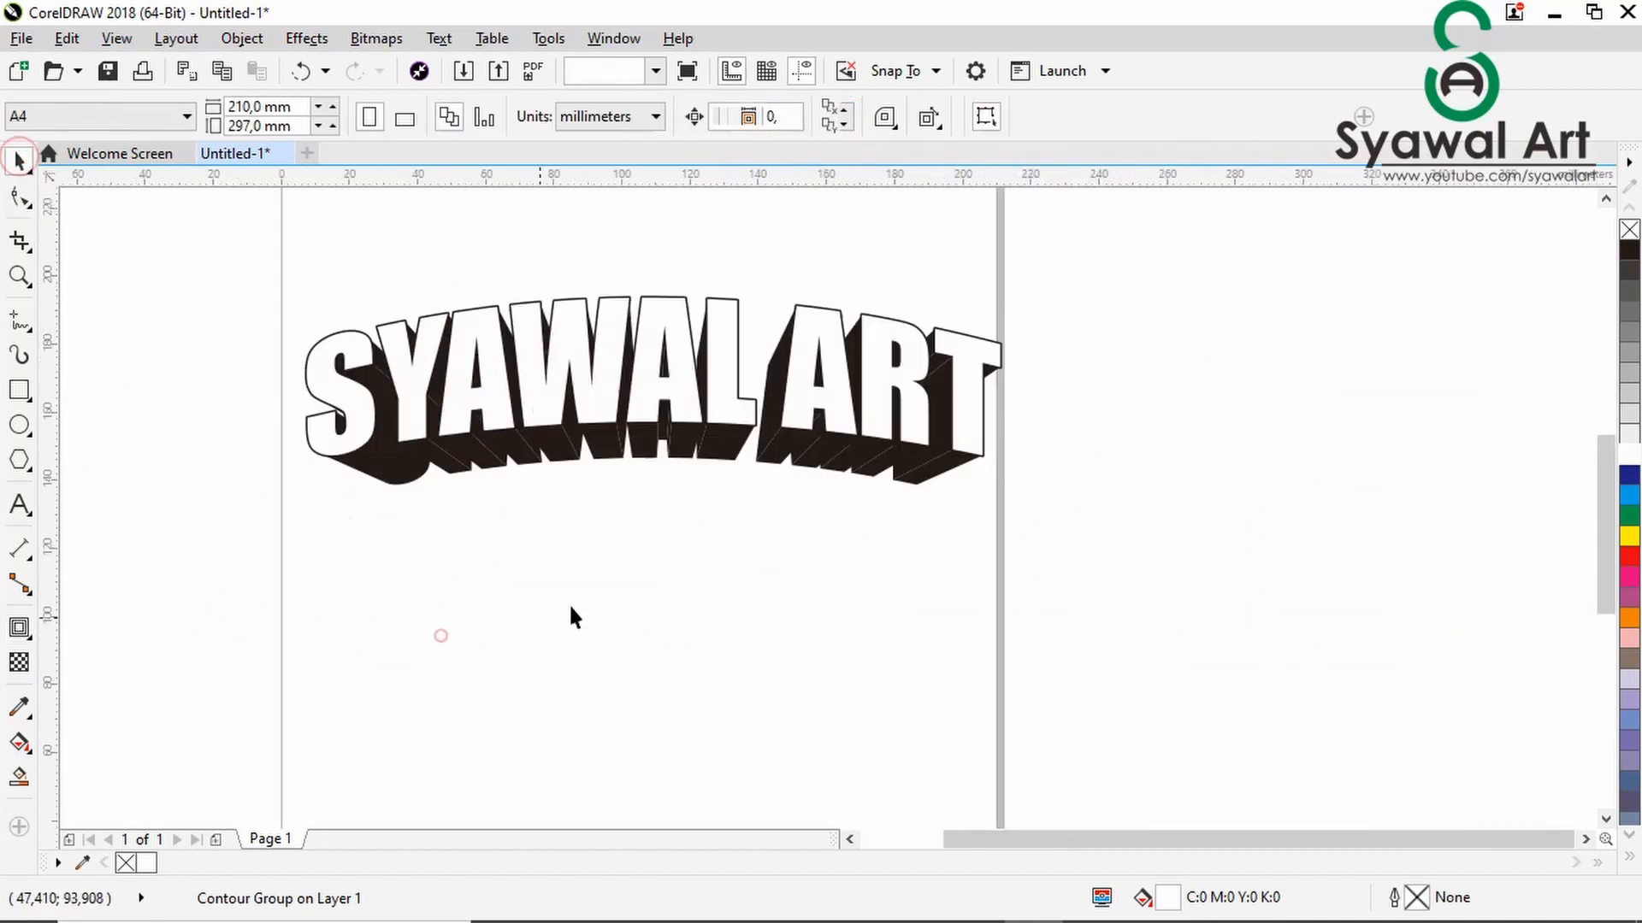
- Fill the front faces of the "SYAWAL ART" lettering with red
scroll(564, 598, "down", 1)
scroll(543, 547, "up", 1)
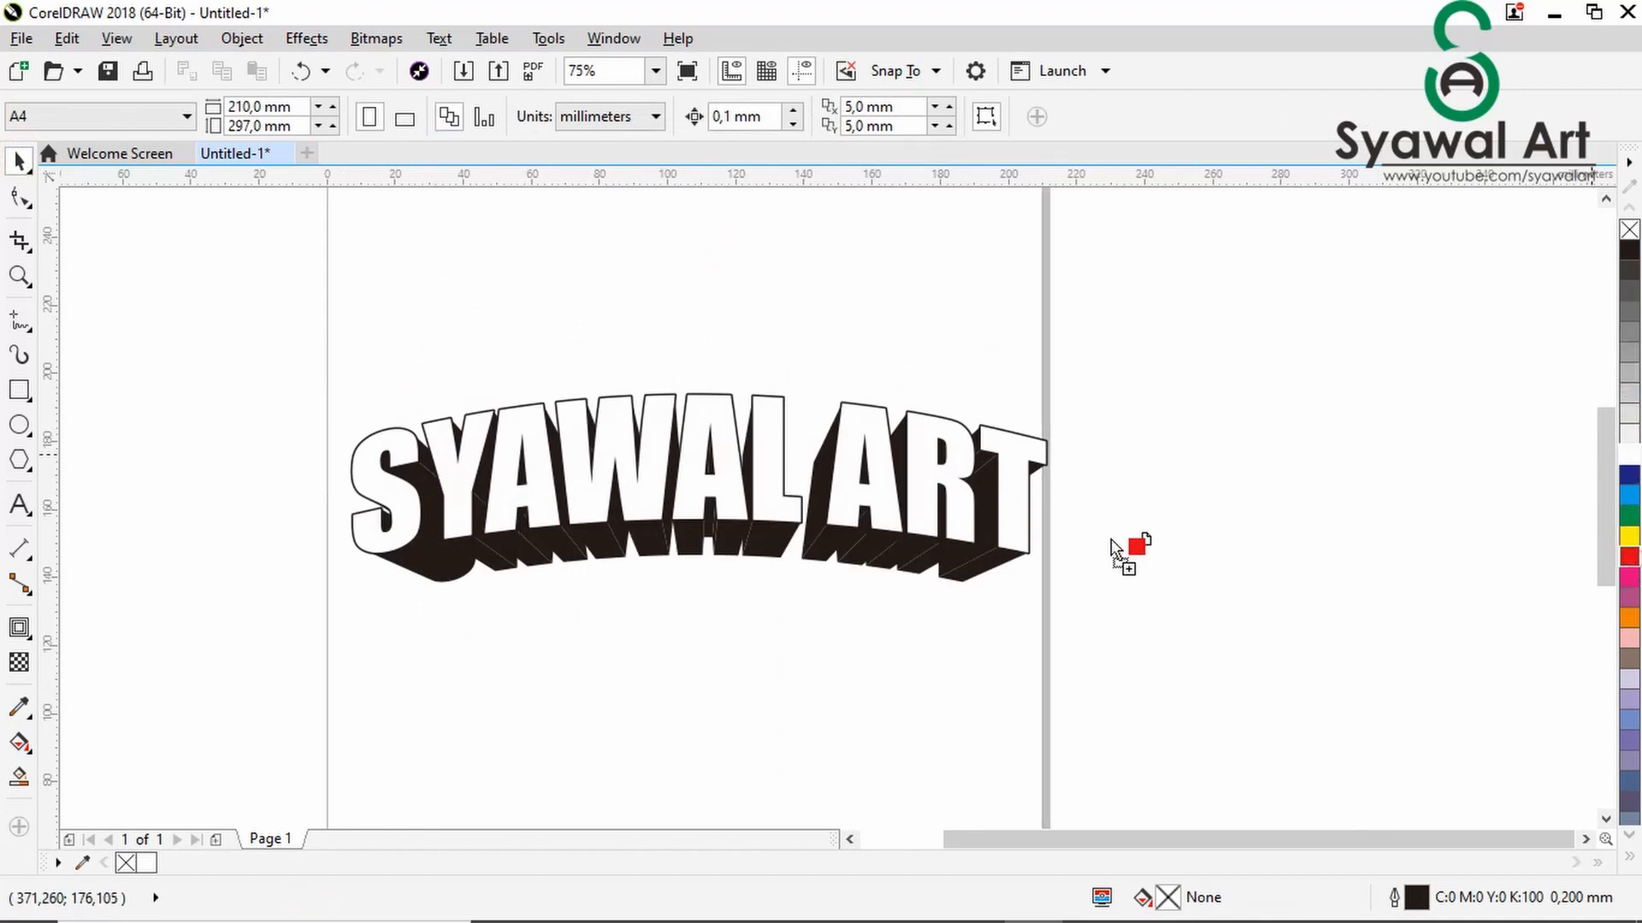
left_click_drag(921, 468, 925, 468)
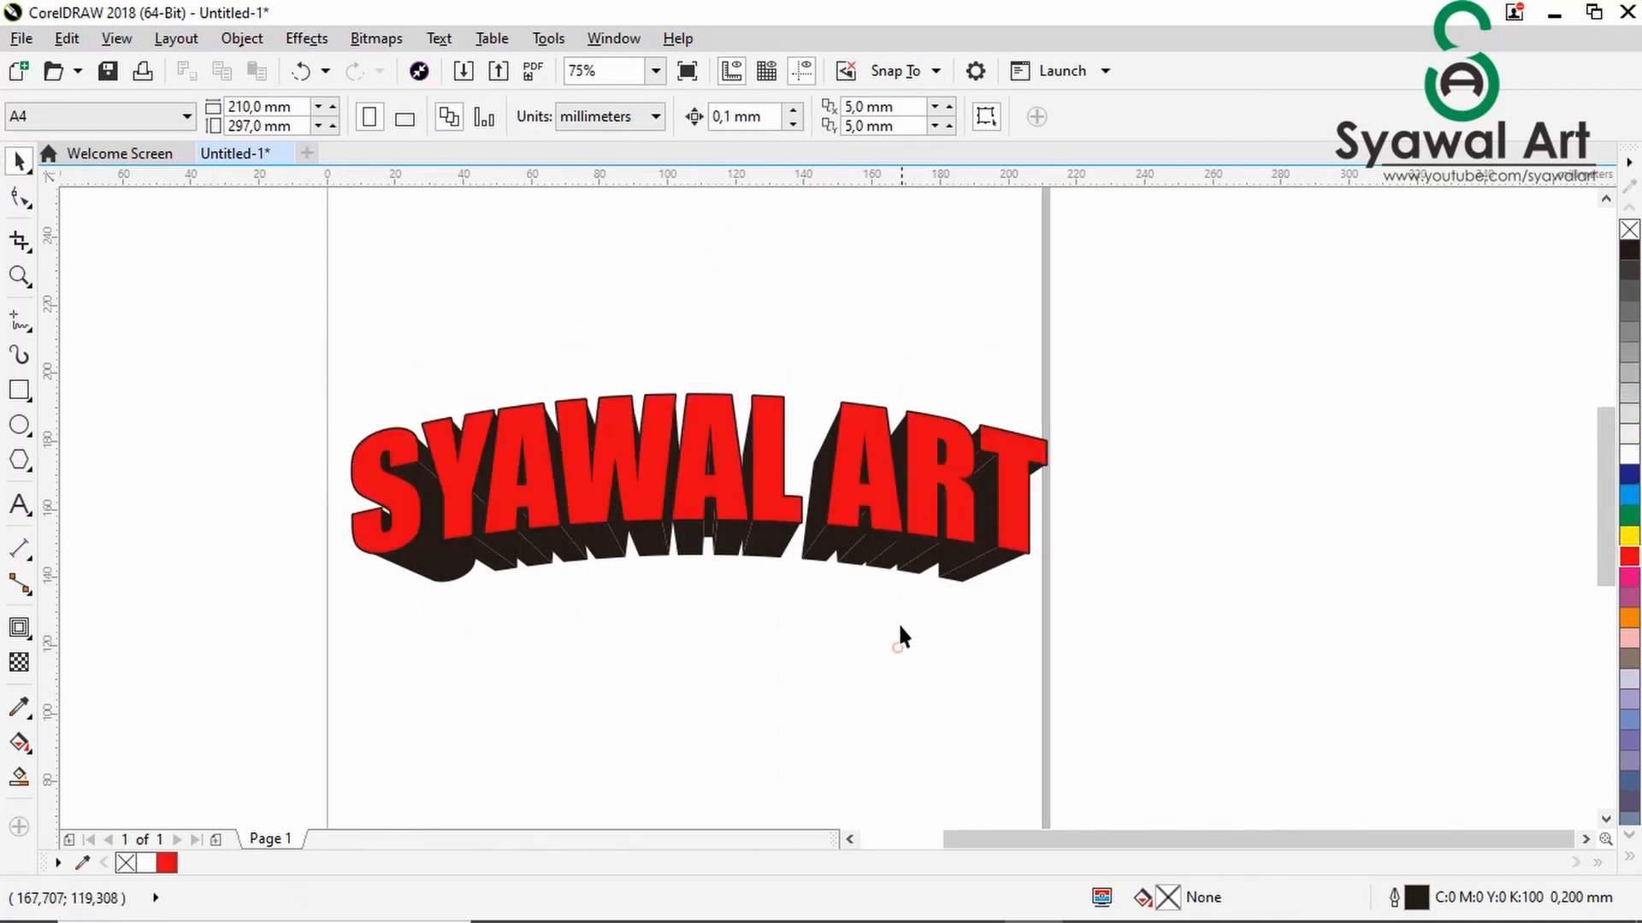
- Fill the extruded undersides of the letters A, R and T in "ART" with yellow
scroll(899, 626, "up", 2)
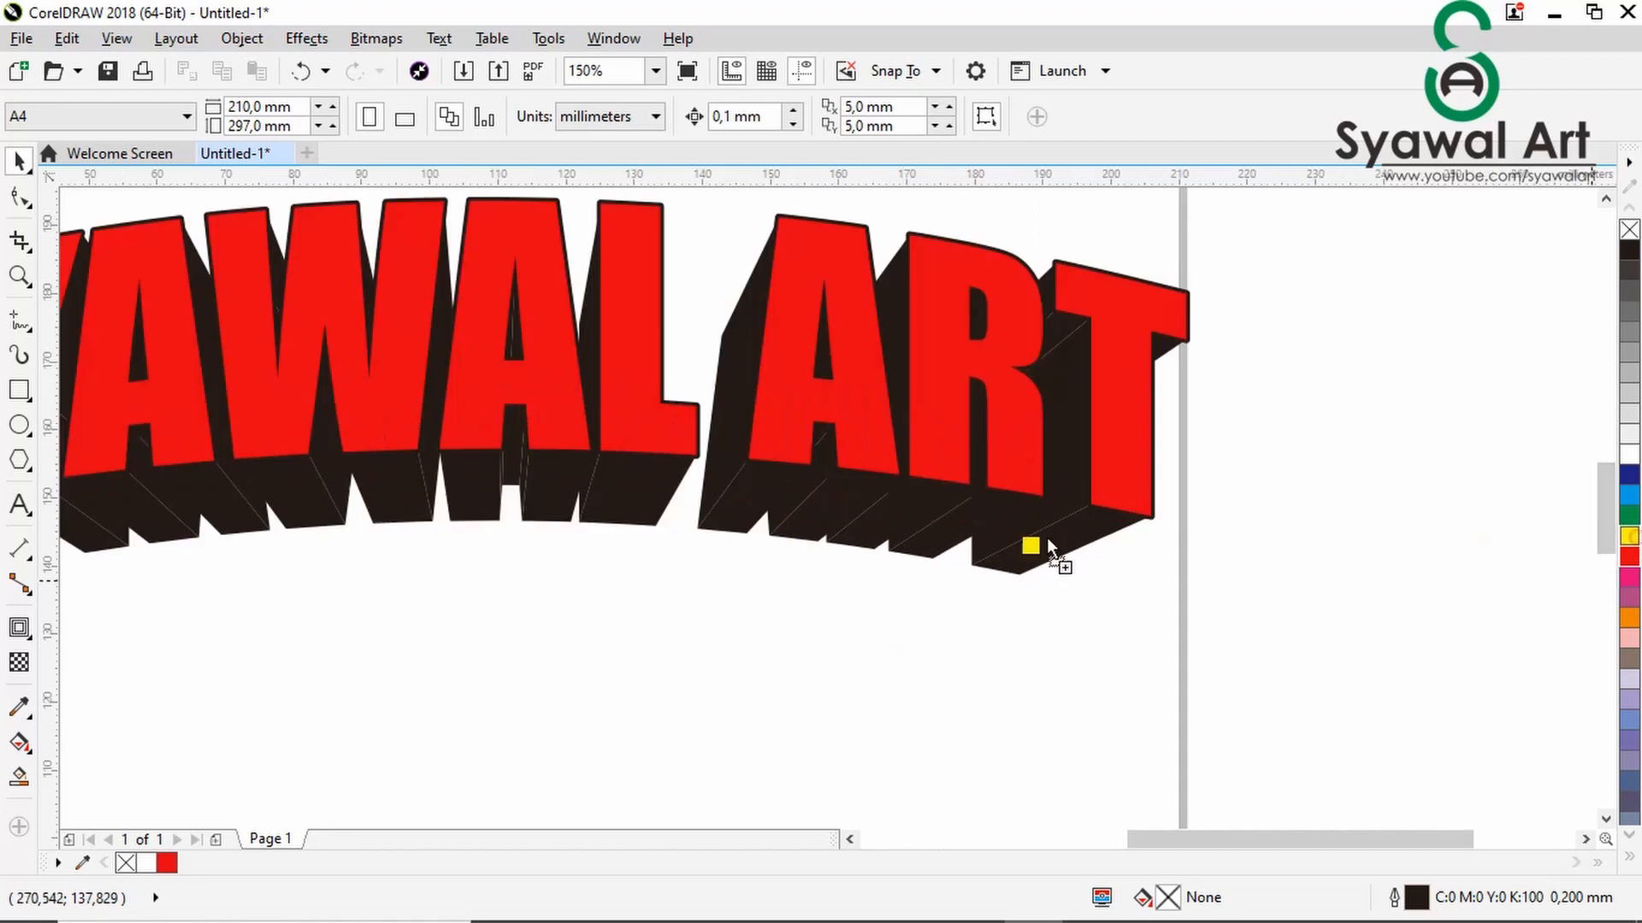
left_click_drag(906, 521, 899, 510)
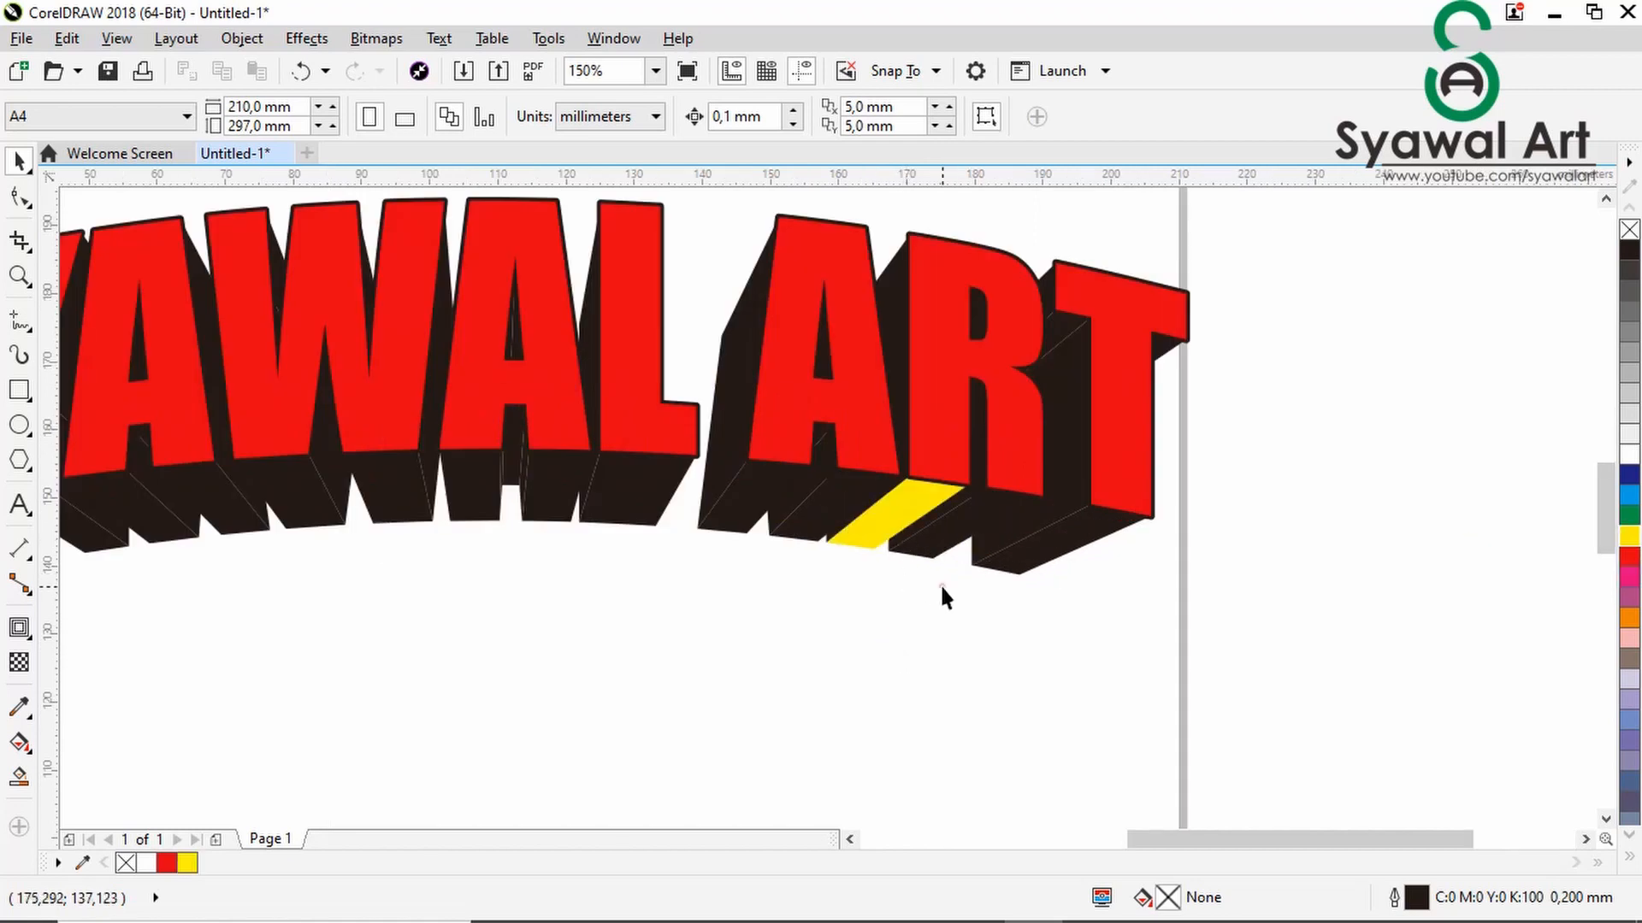
left_click_drag(1628, 541, 846, 526)
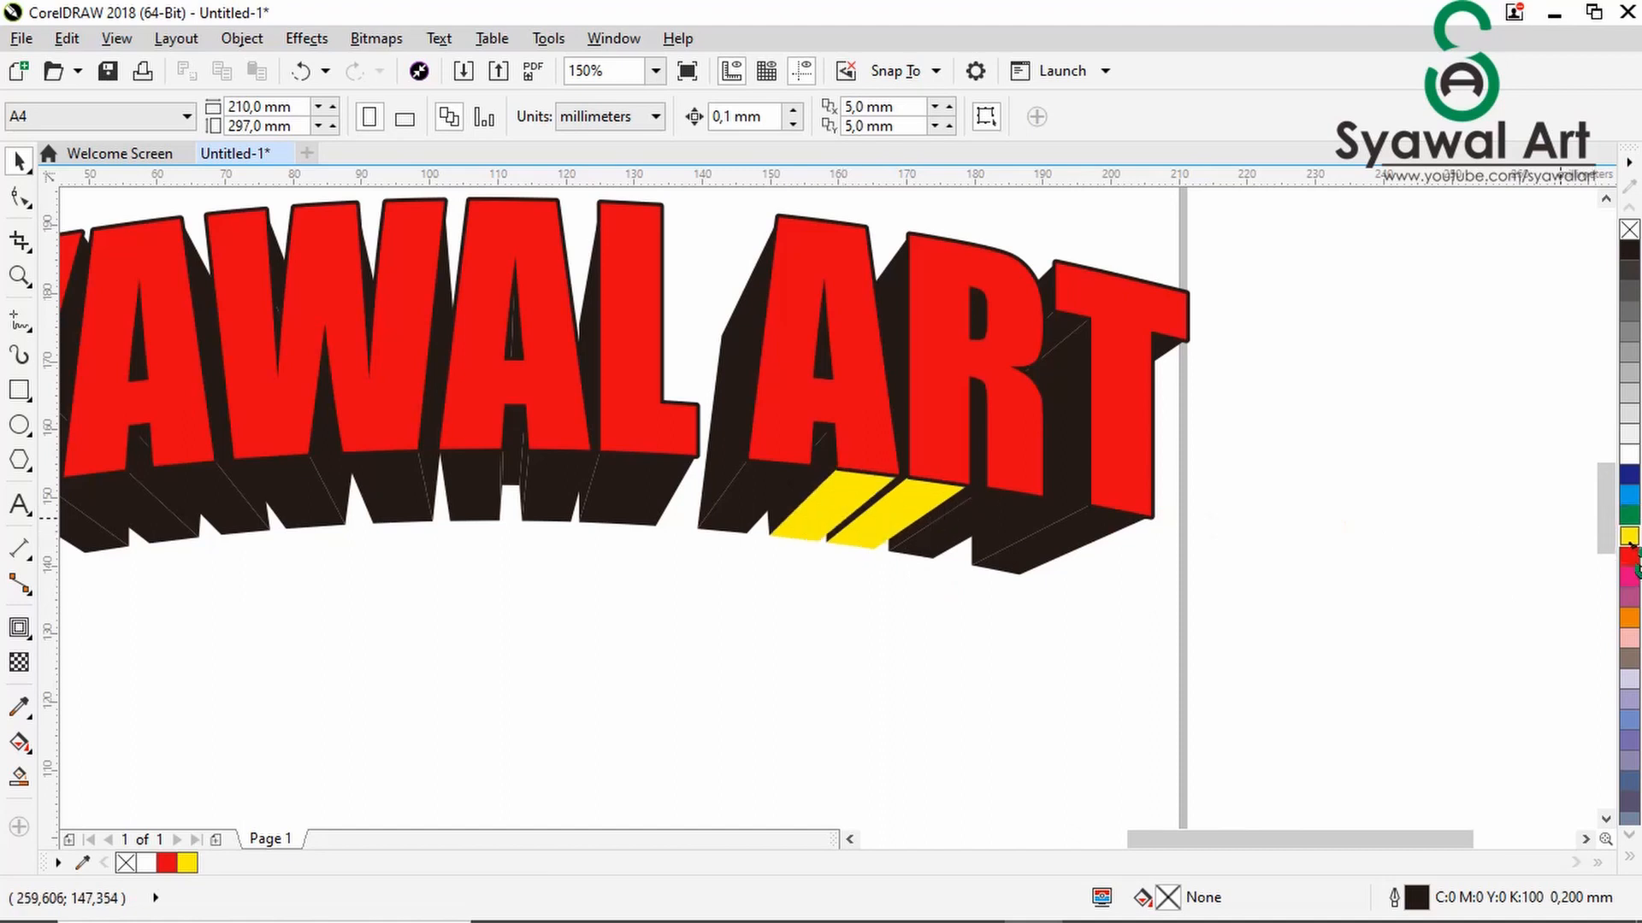
left_click_drag(998, 540, 1059, 559)
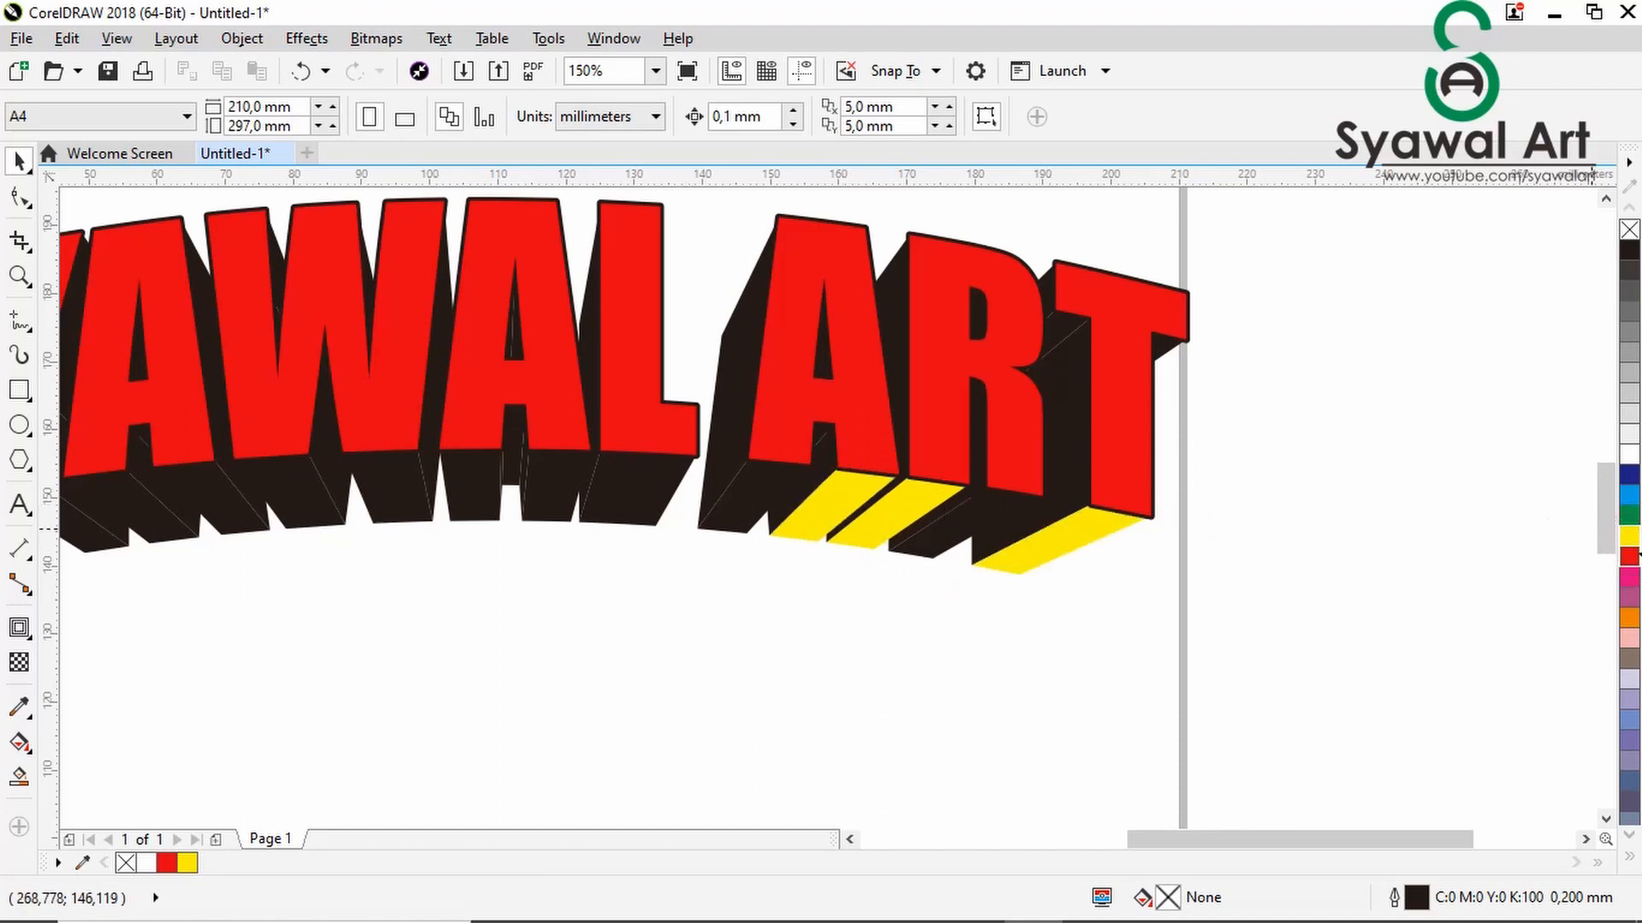
left_click_drag(1628, 539, 749, 522)
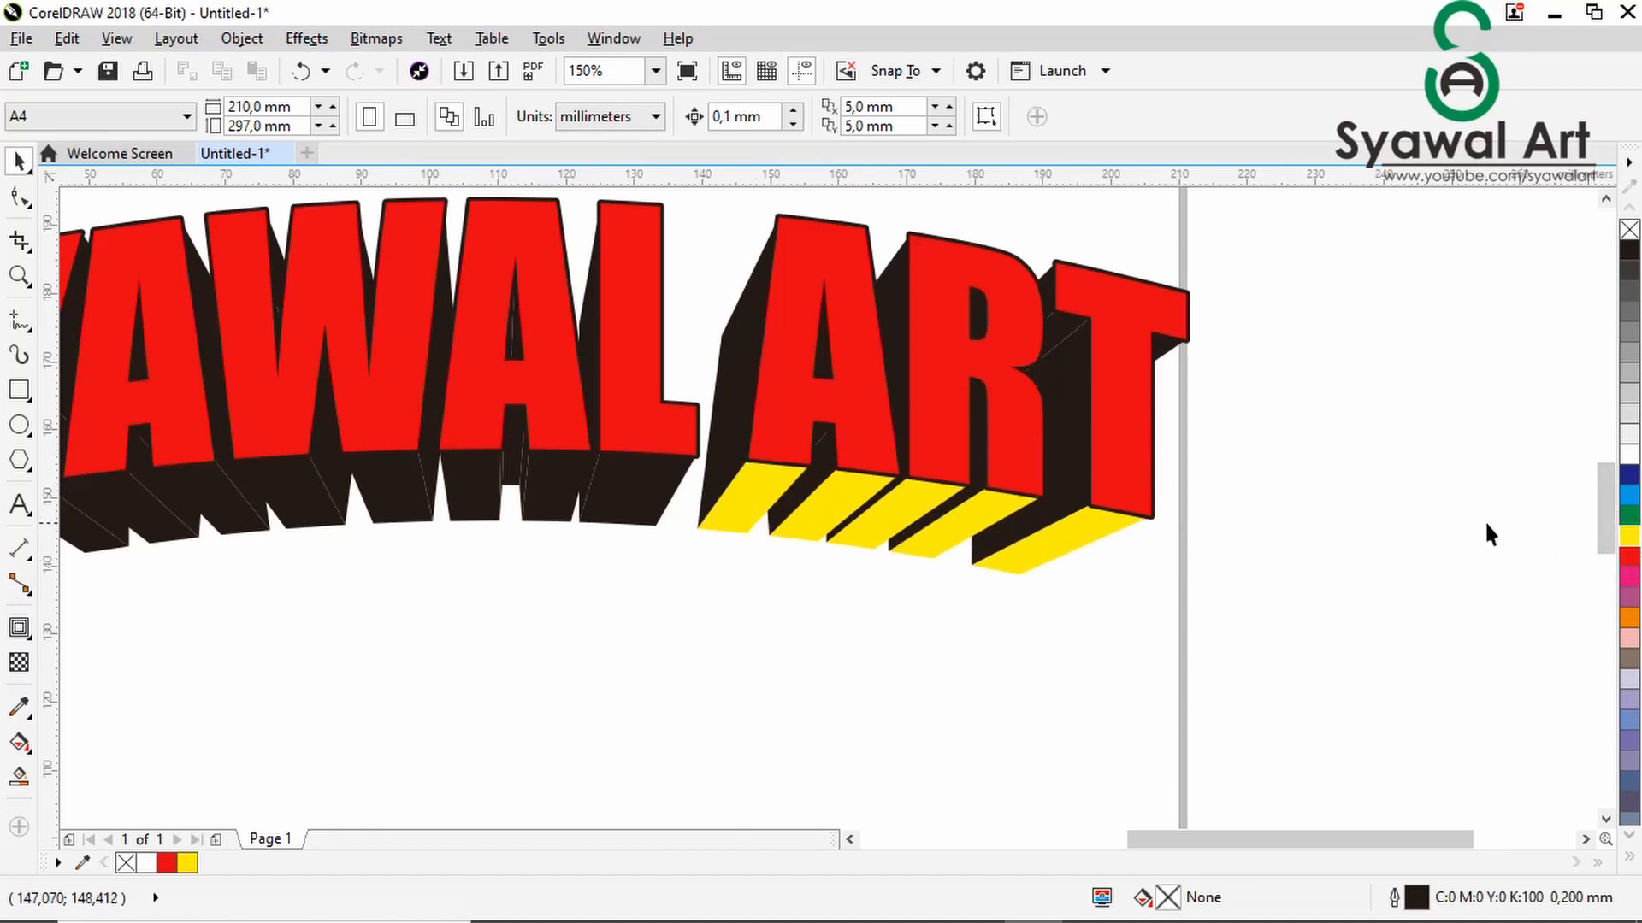
- Fill the extruded undersides of the L and the second A in "SYAWAL" with yellow
left_click_drag(1633, 538, 652, 519)
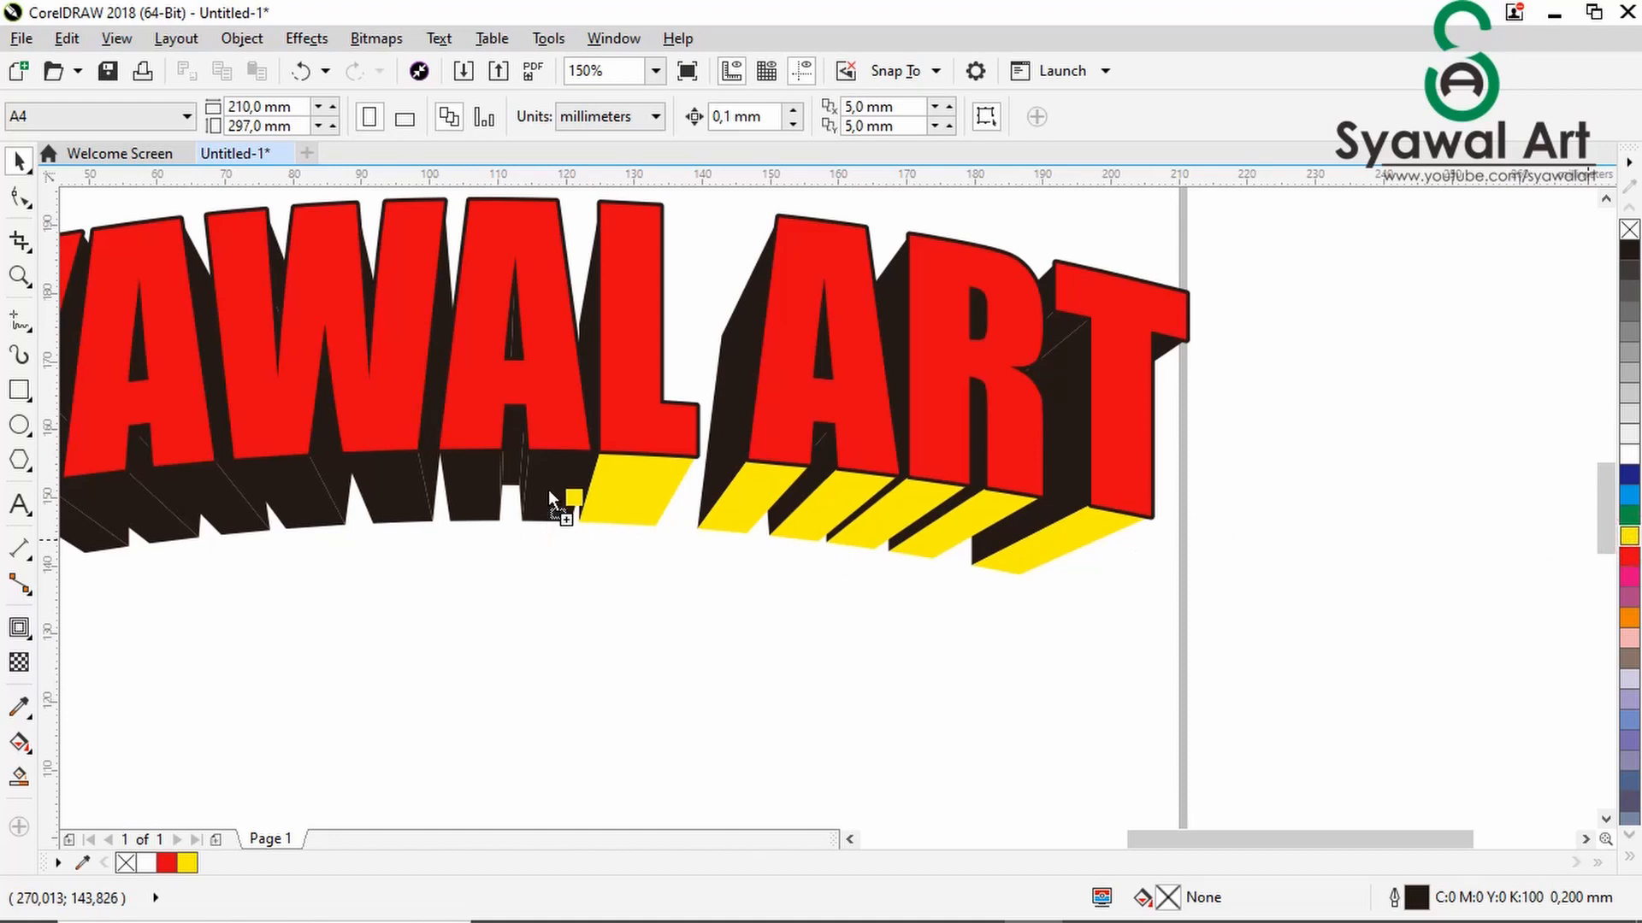
left_click_drag(548, 495, 549, 495)
left_click_drag(446, 477, 466, 472)
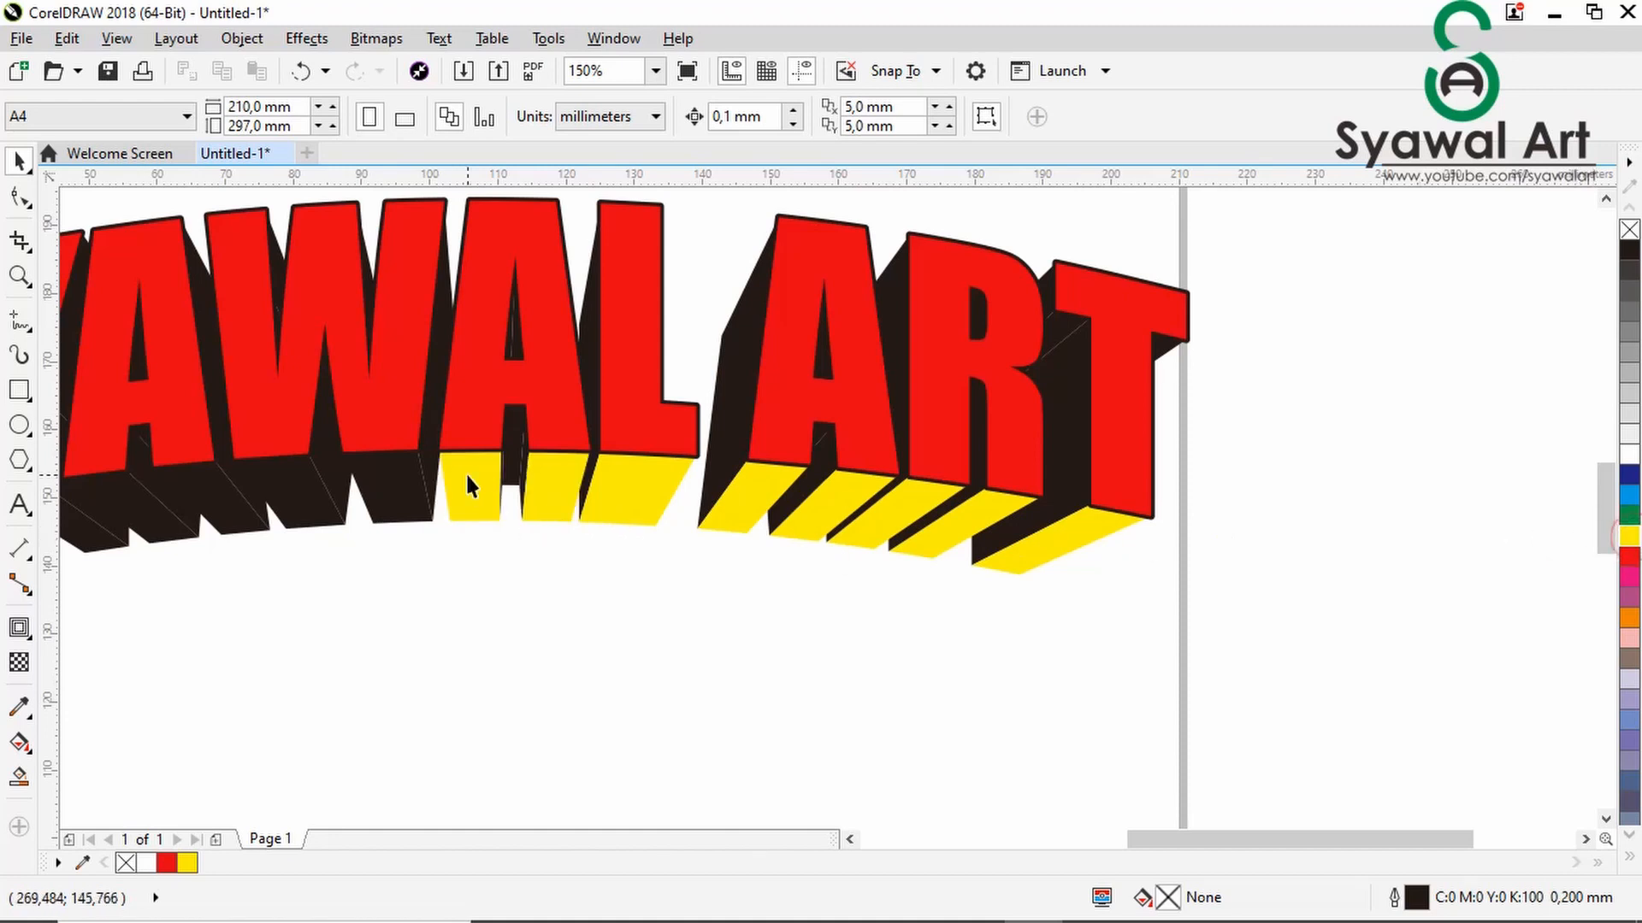
- Fill the extruded undersides of the W, first A and Y and the lower extruded side of the S with yellow
scroll(475, 496, "down", 1)
scroll(199, 521, "up", 1)
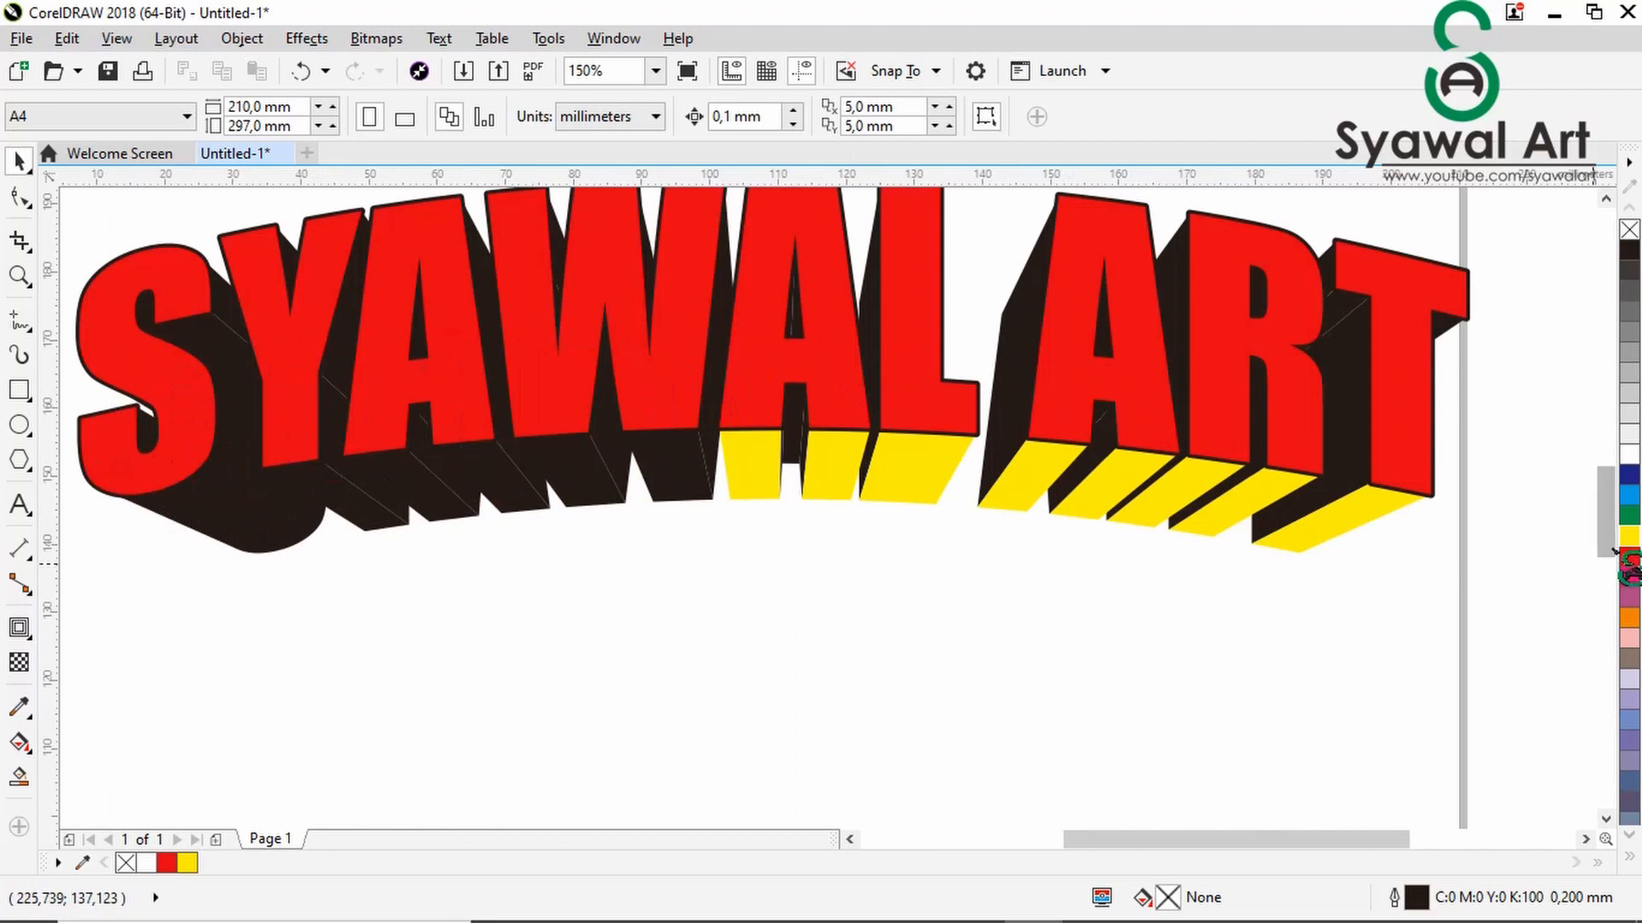
left_click_drag(1628, 540, 862, 543)
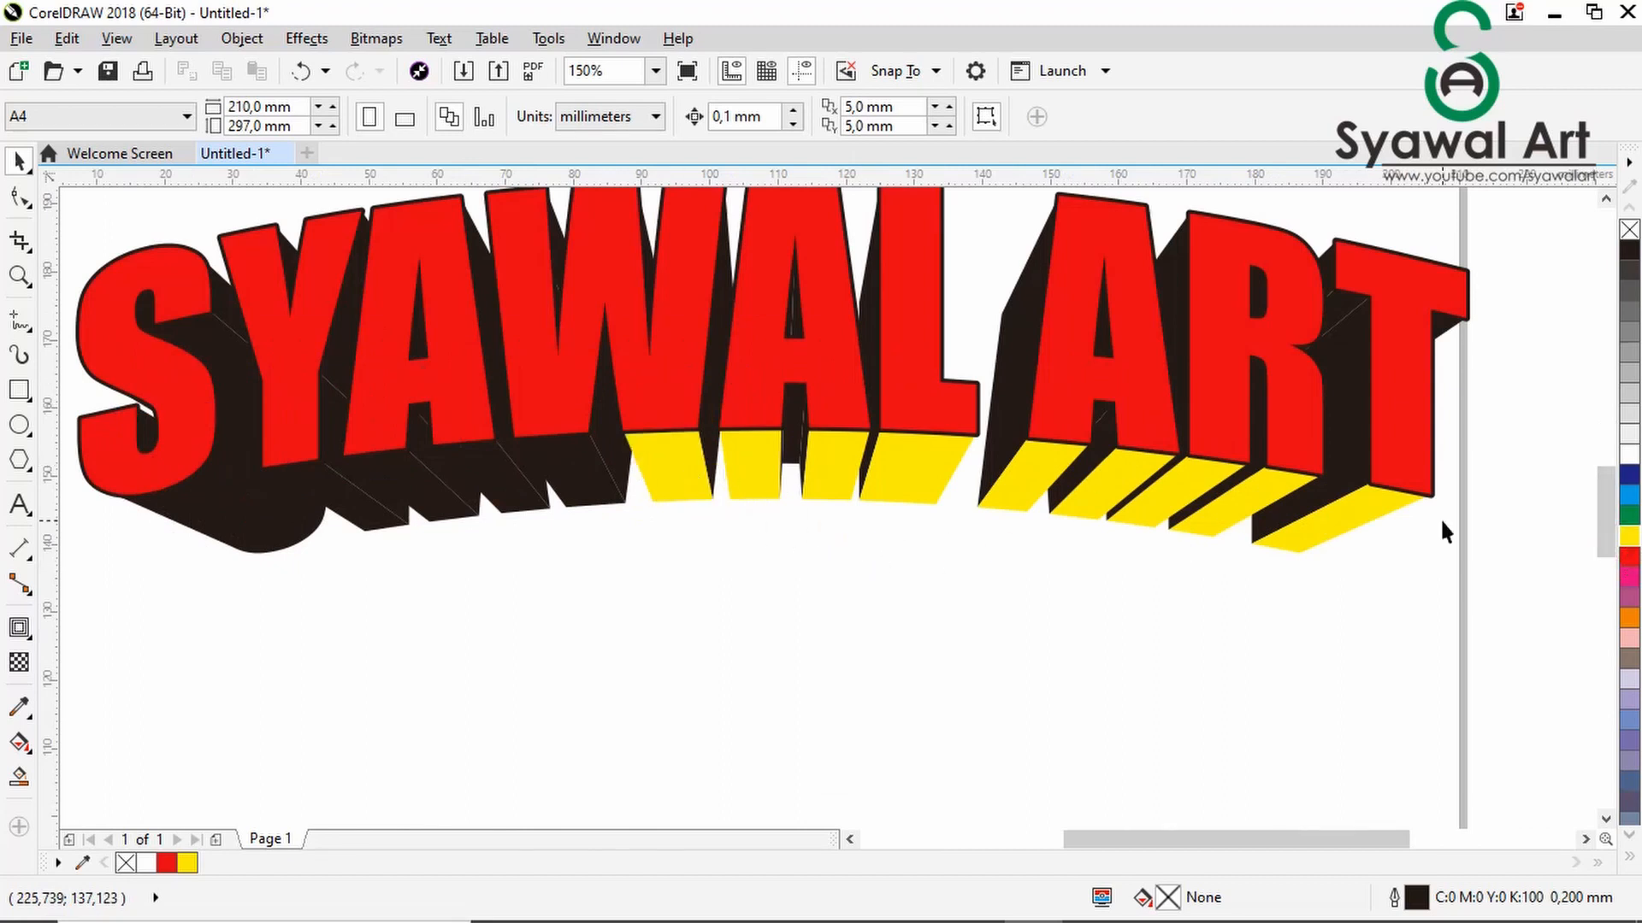
left_click_drag(1391, 536, 582, 470)
left_click_drag(919, 544, 382, 531)
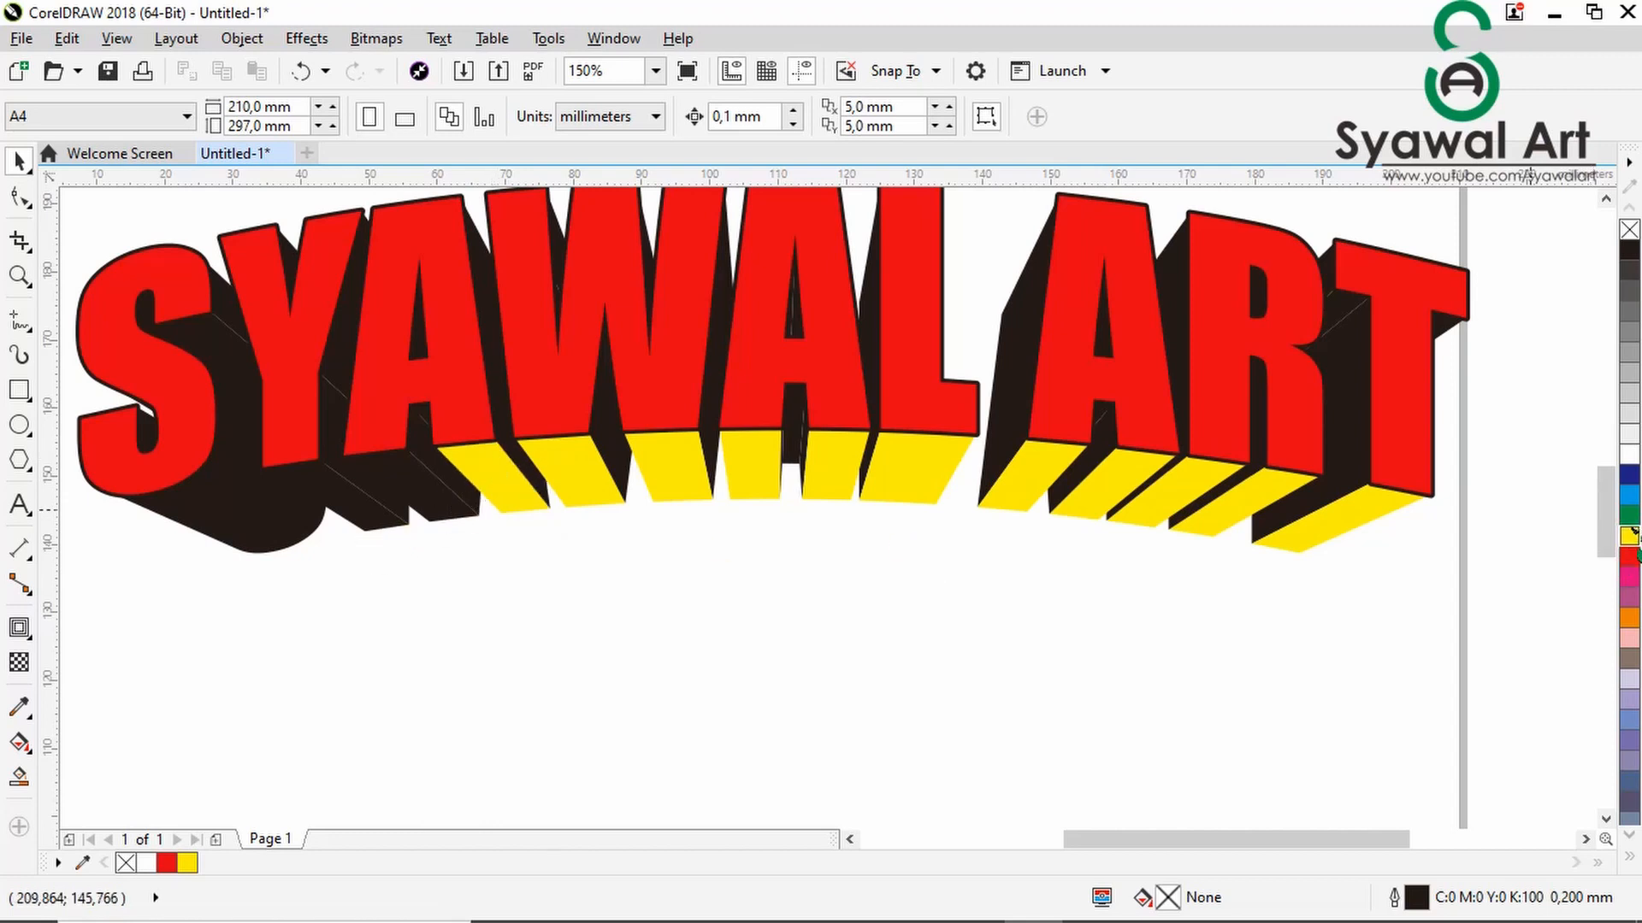
left_click_drag(1629, 536, 482, 505)
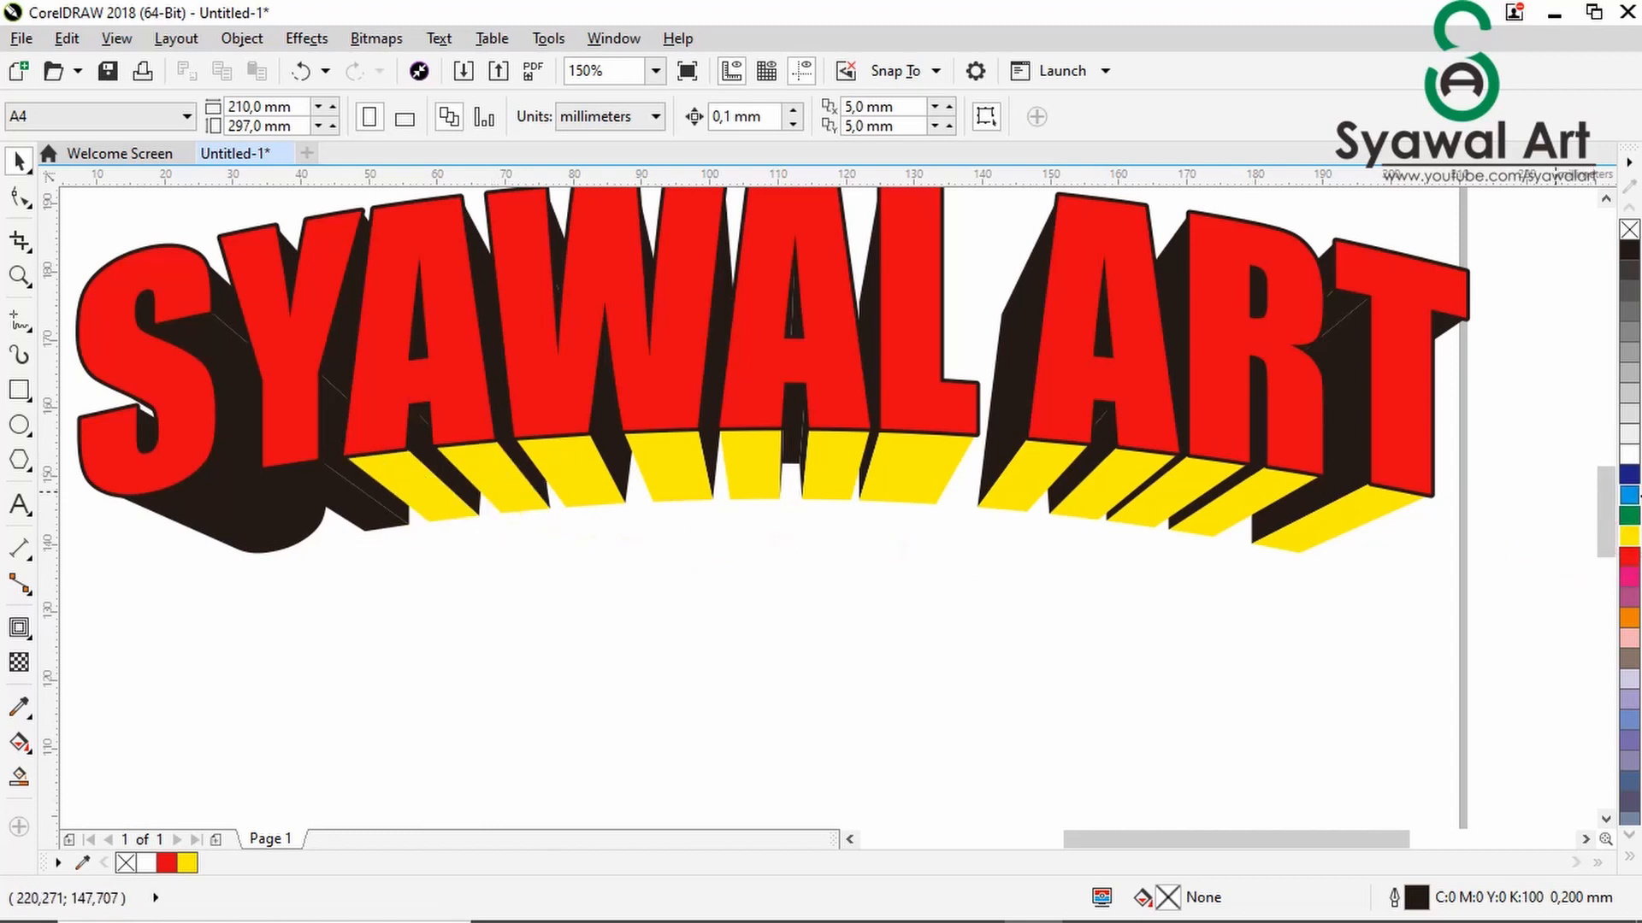
left_click_drag(429, 510, 327, 489)
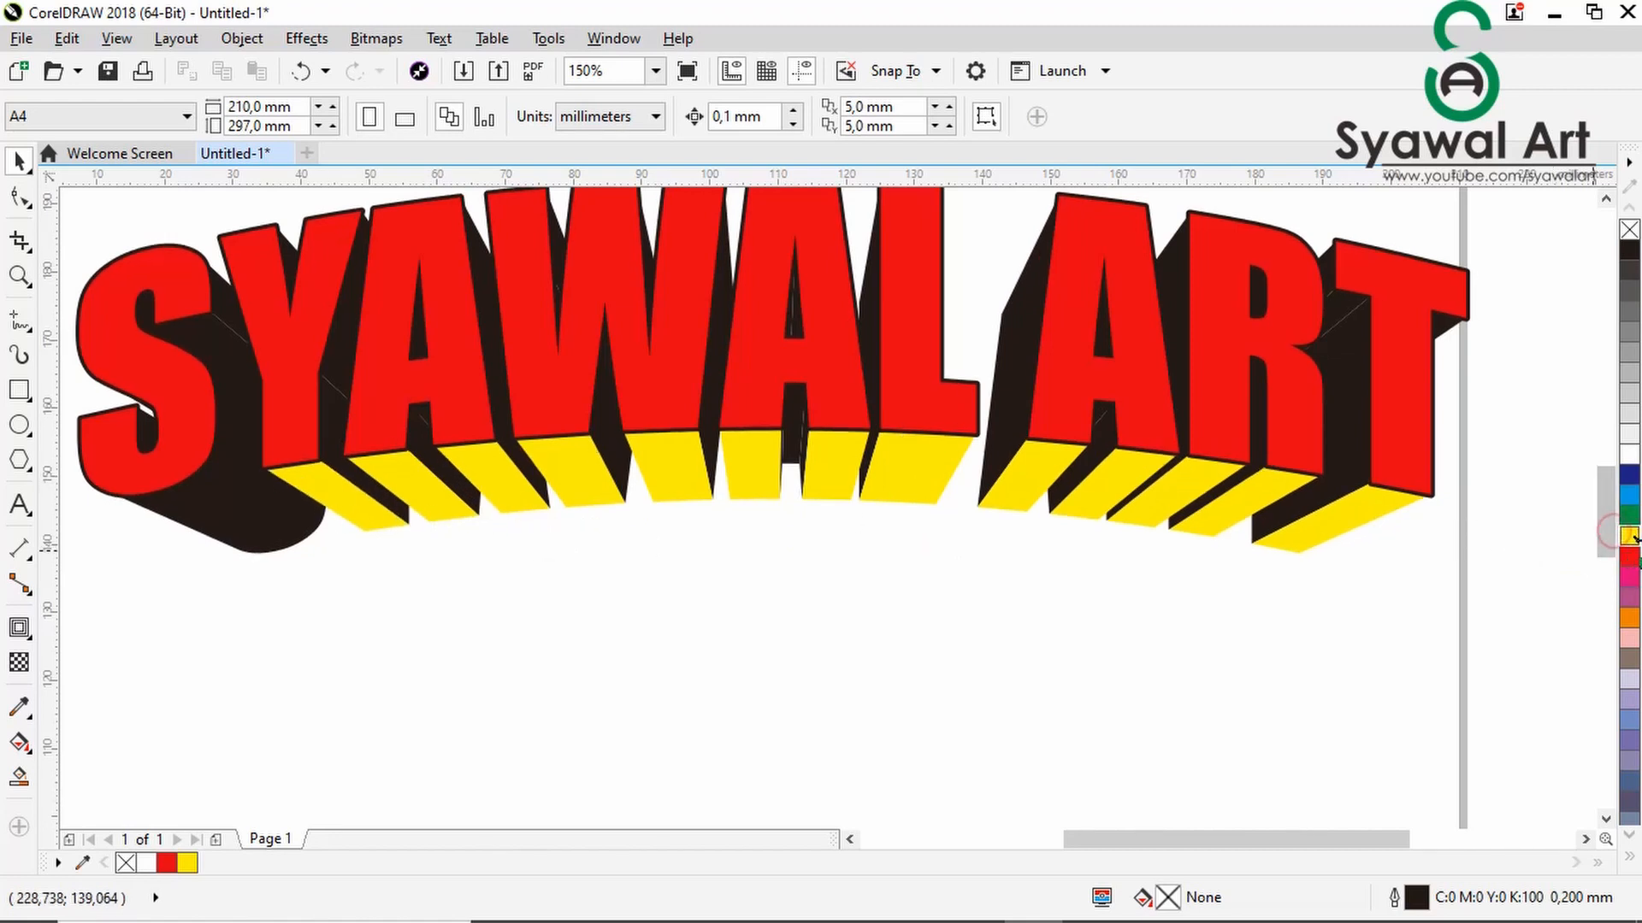
left_click_drag(231, 521, 221, 517)
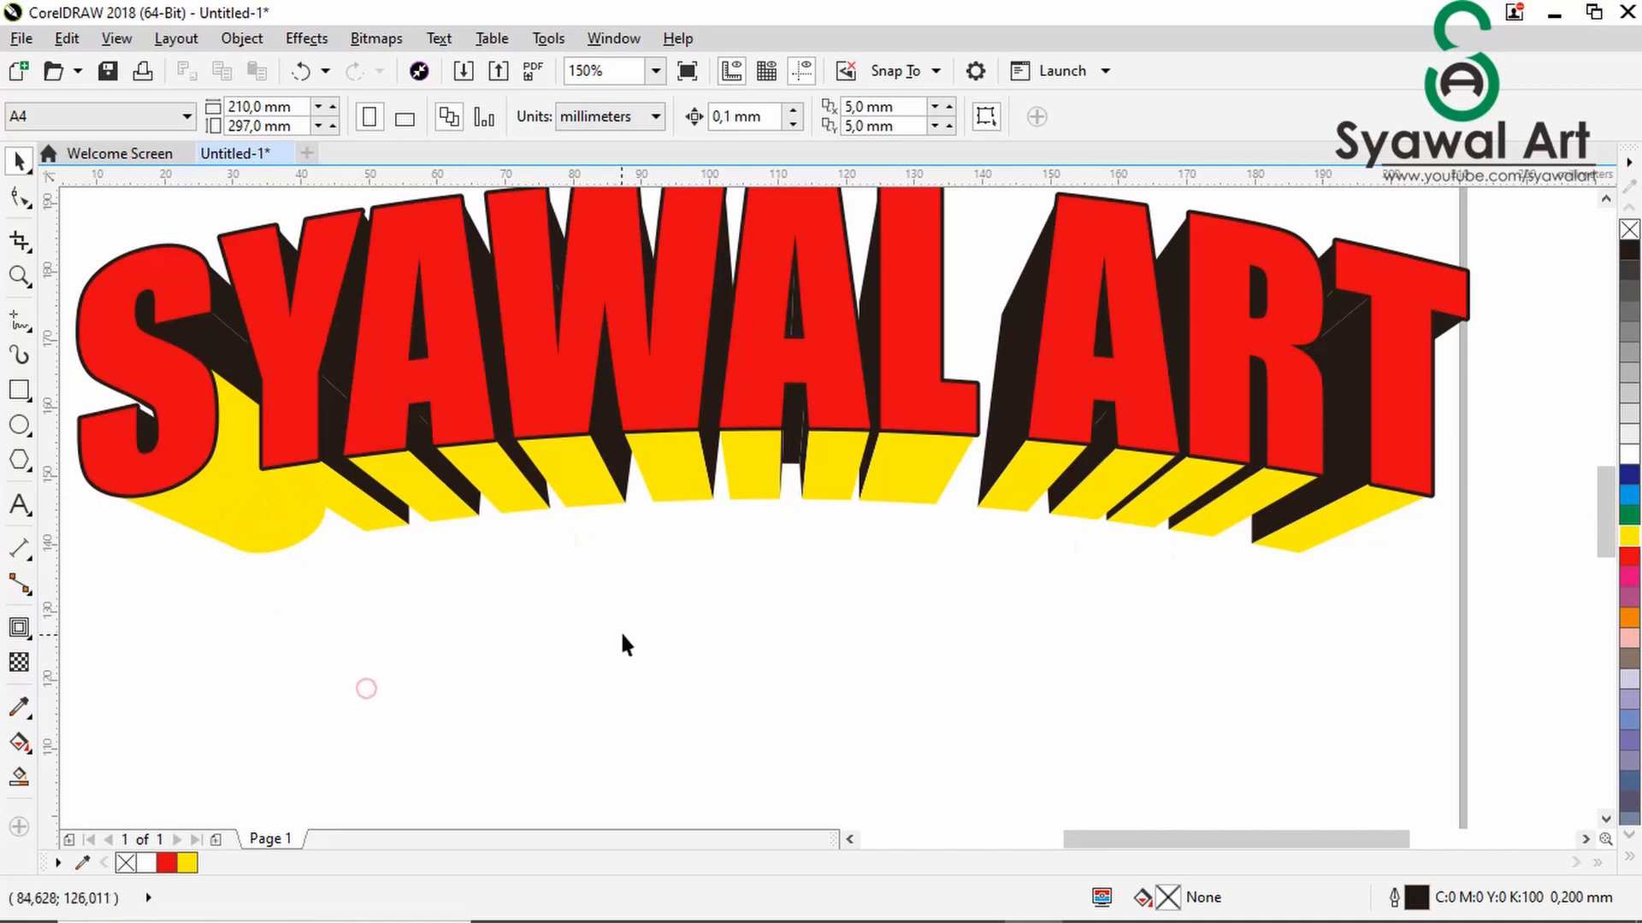
- Examine the coloured 3D lettering both close up and as a whole on the page
scroll(644, 632, "down", 1)
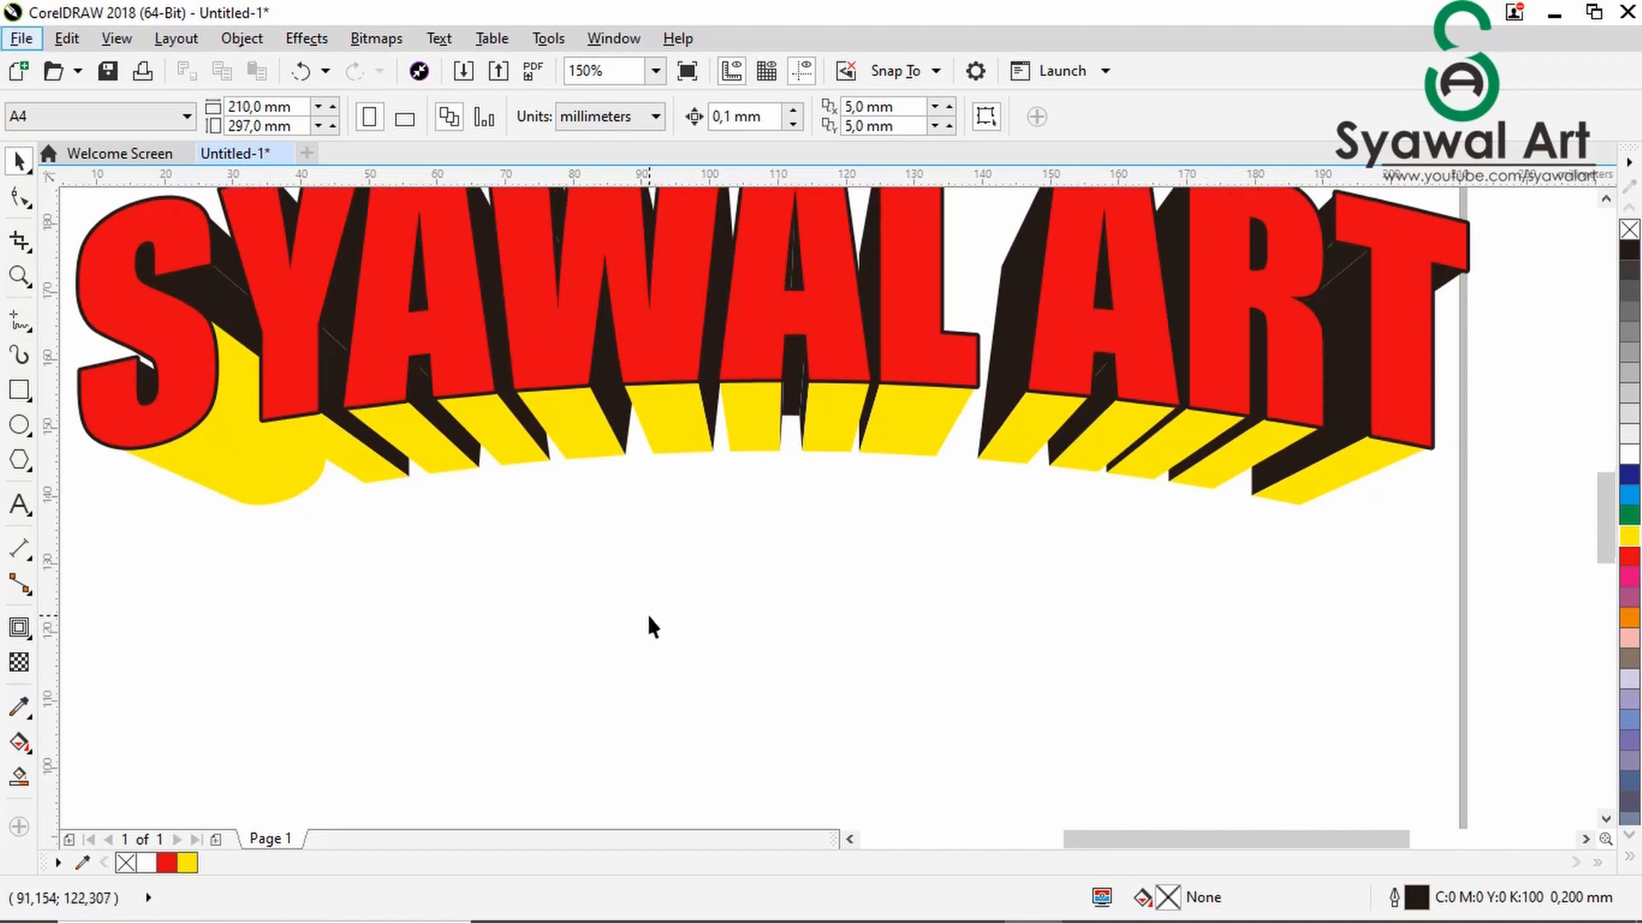
scroll(648, 618, "down", 4)
scroll(649, 615, "up", 1)
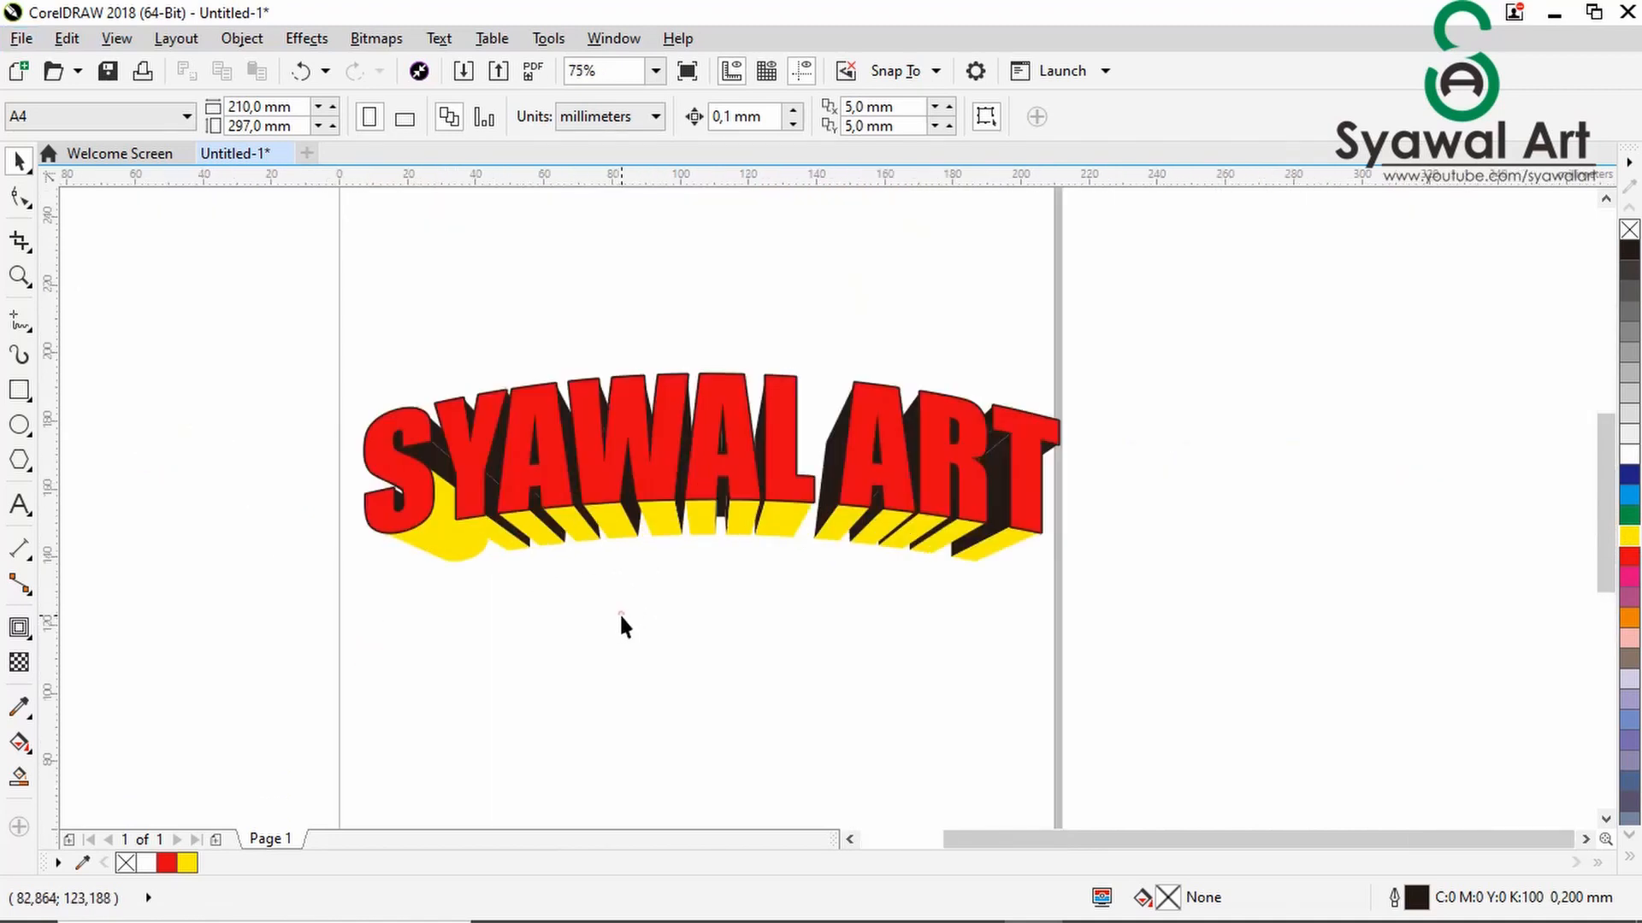
scroll(619, 614, "down", 1)
scroll(547, 528, "up", 1)
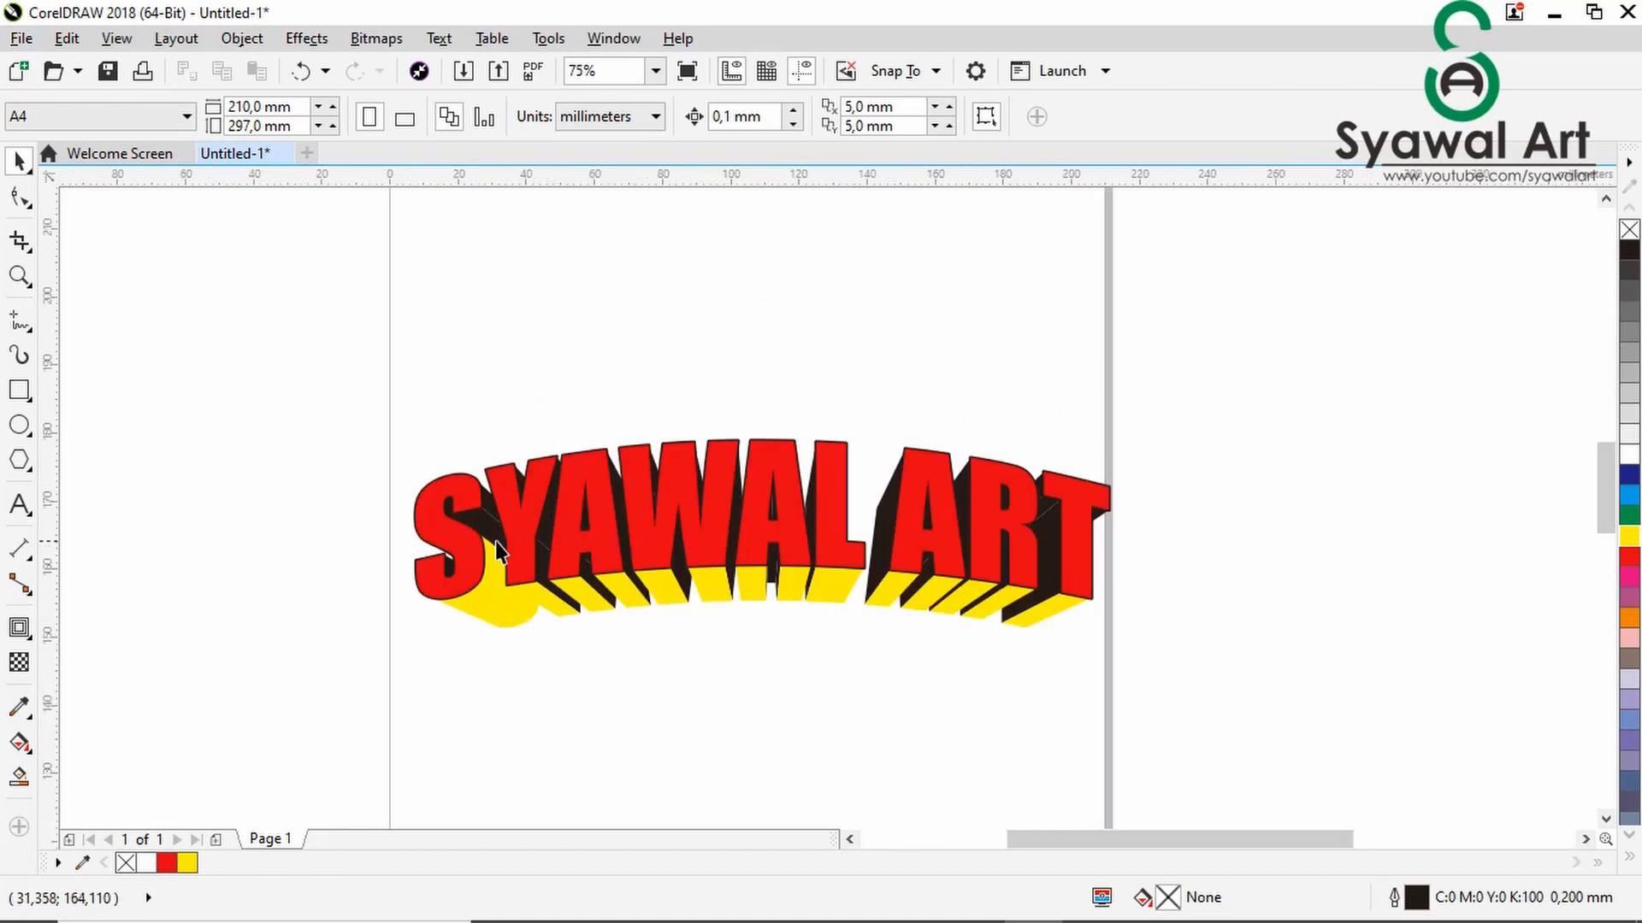
scroll(499, 547, "up", 1)
scroll(680, 687, "down", 2)
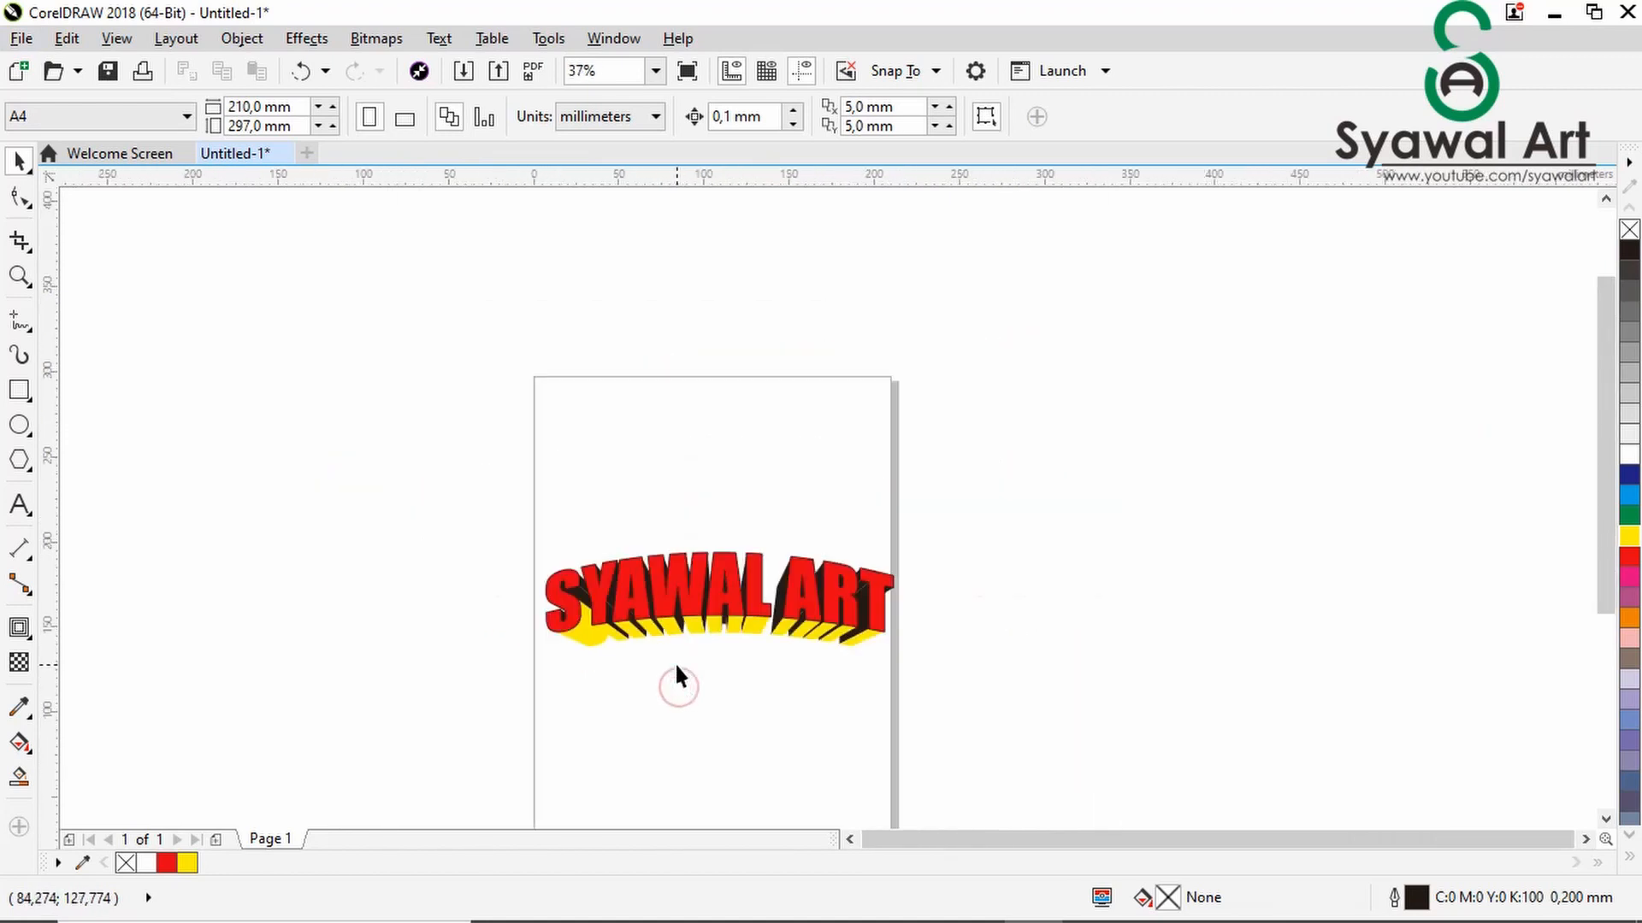
scroll(703, 684, "up", 2)
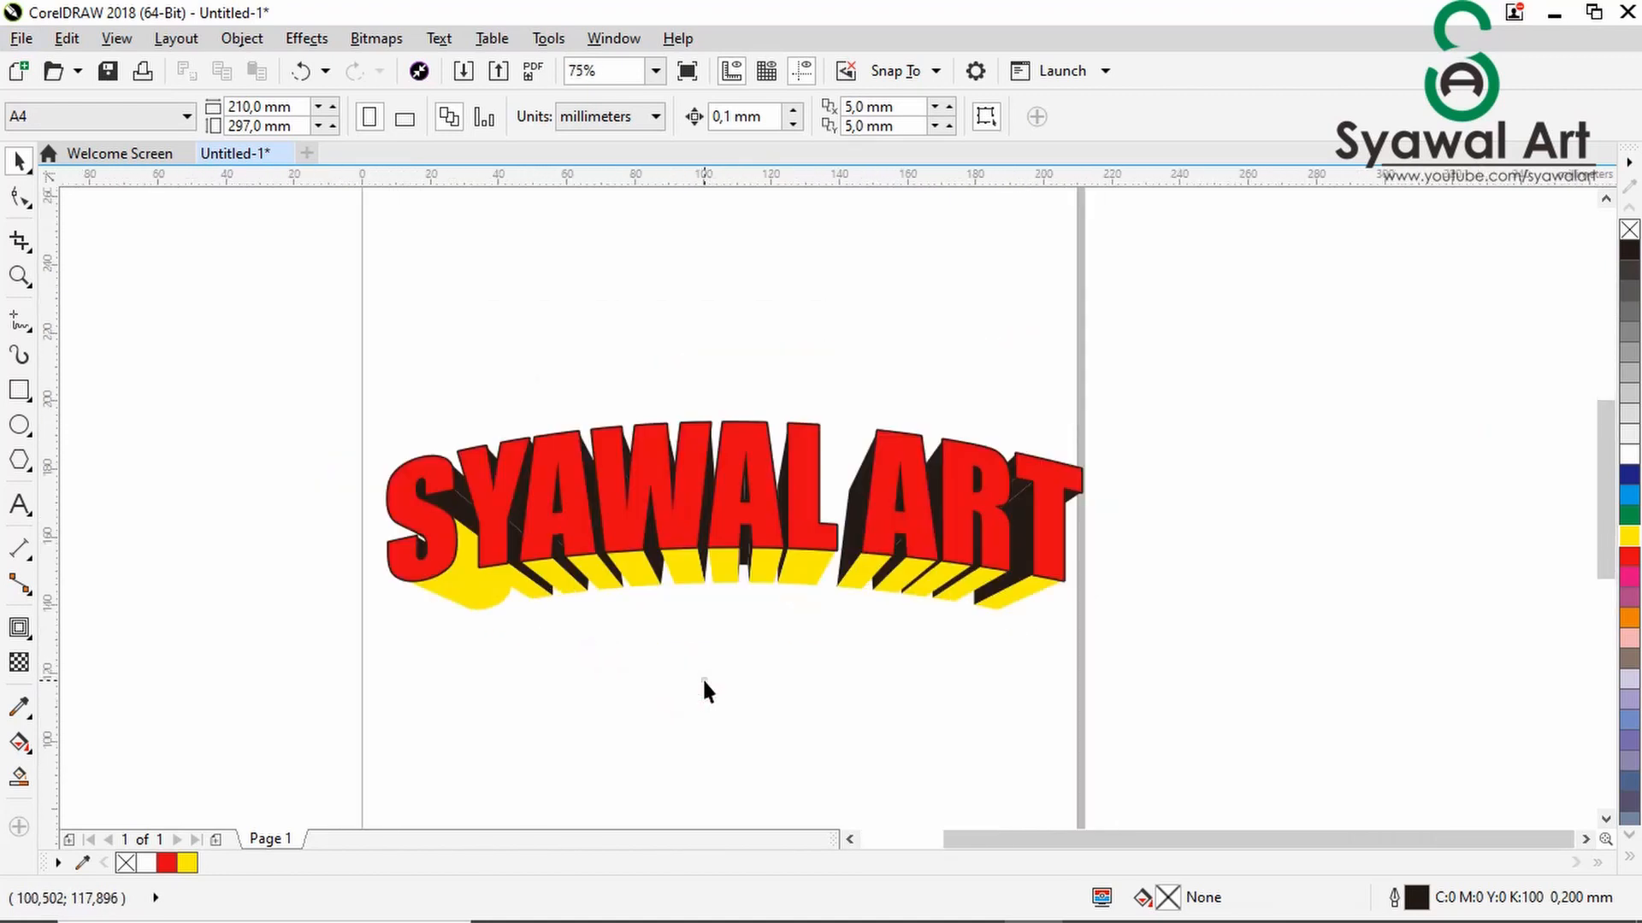
- Try filling the extruded side between the W and the second A of "SYAWAL" with 20% Black, and undo it
left_click(703, 682)
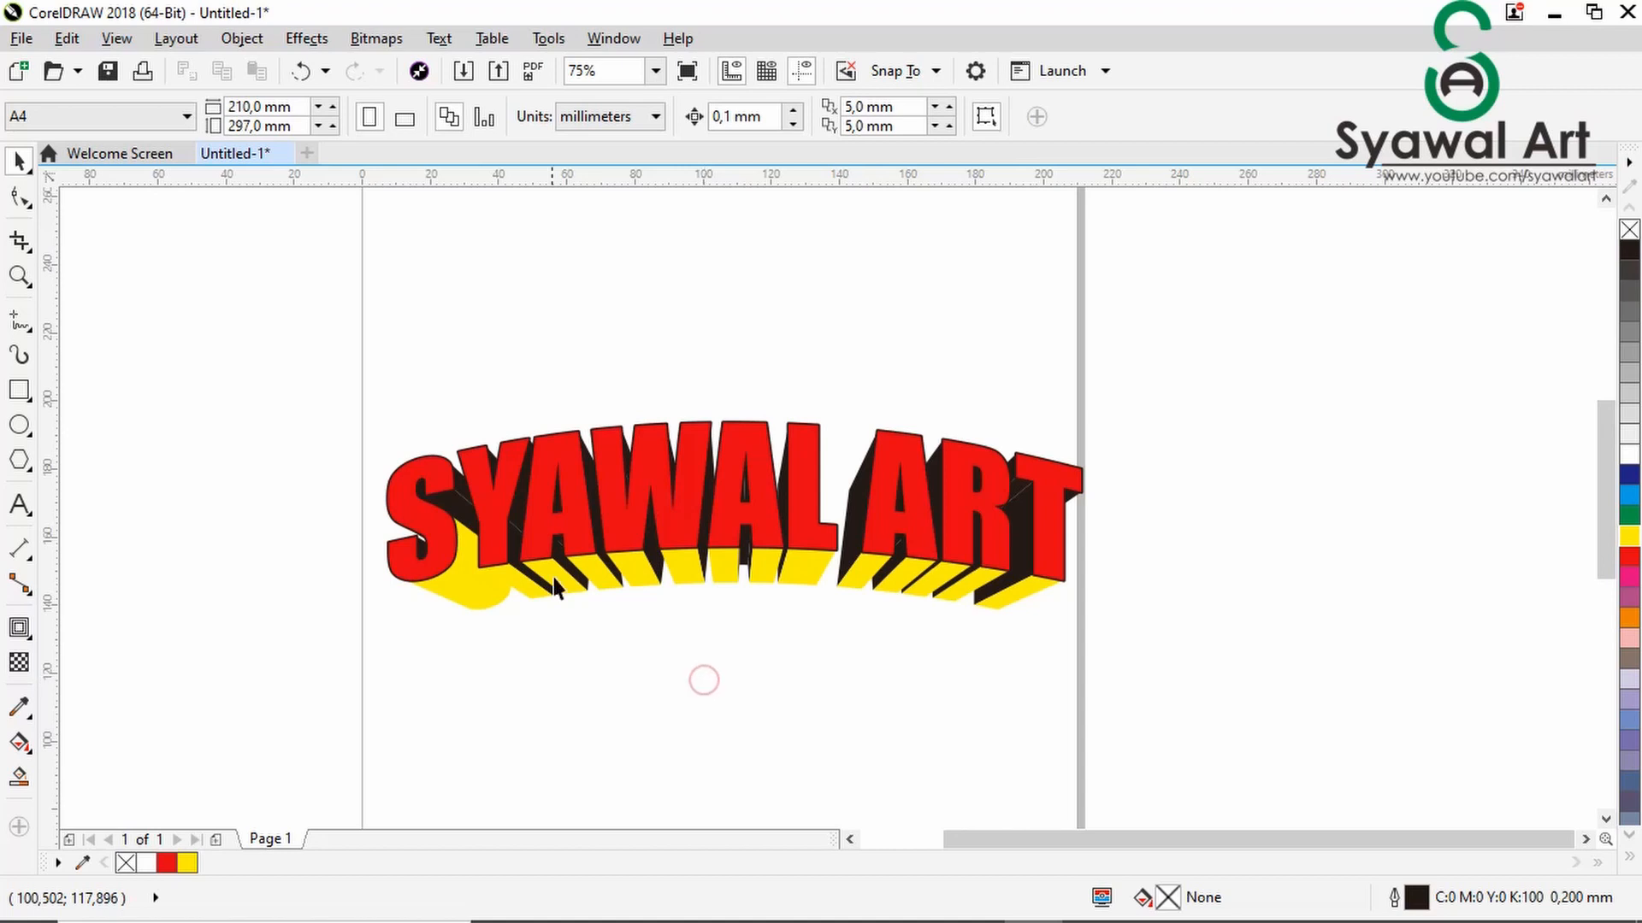
left_click(712, 651)
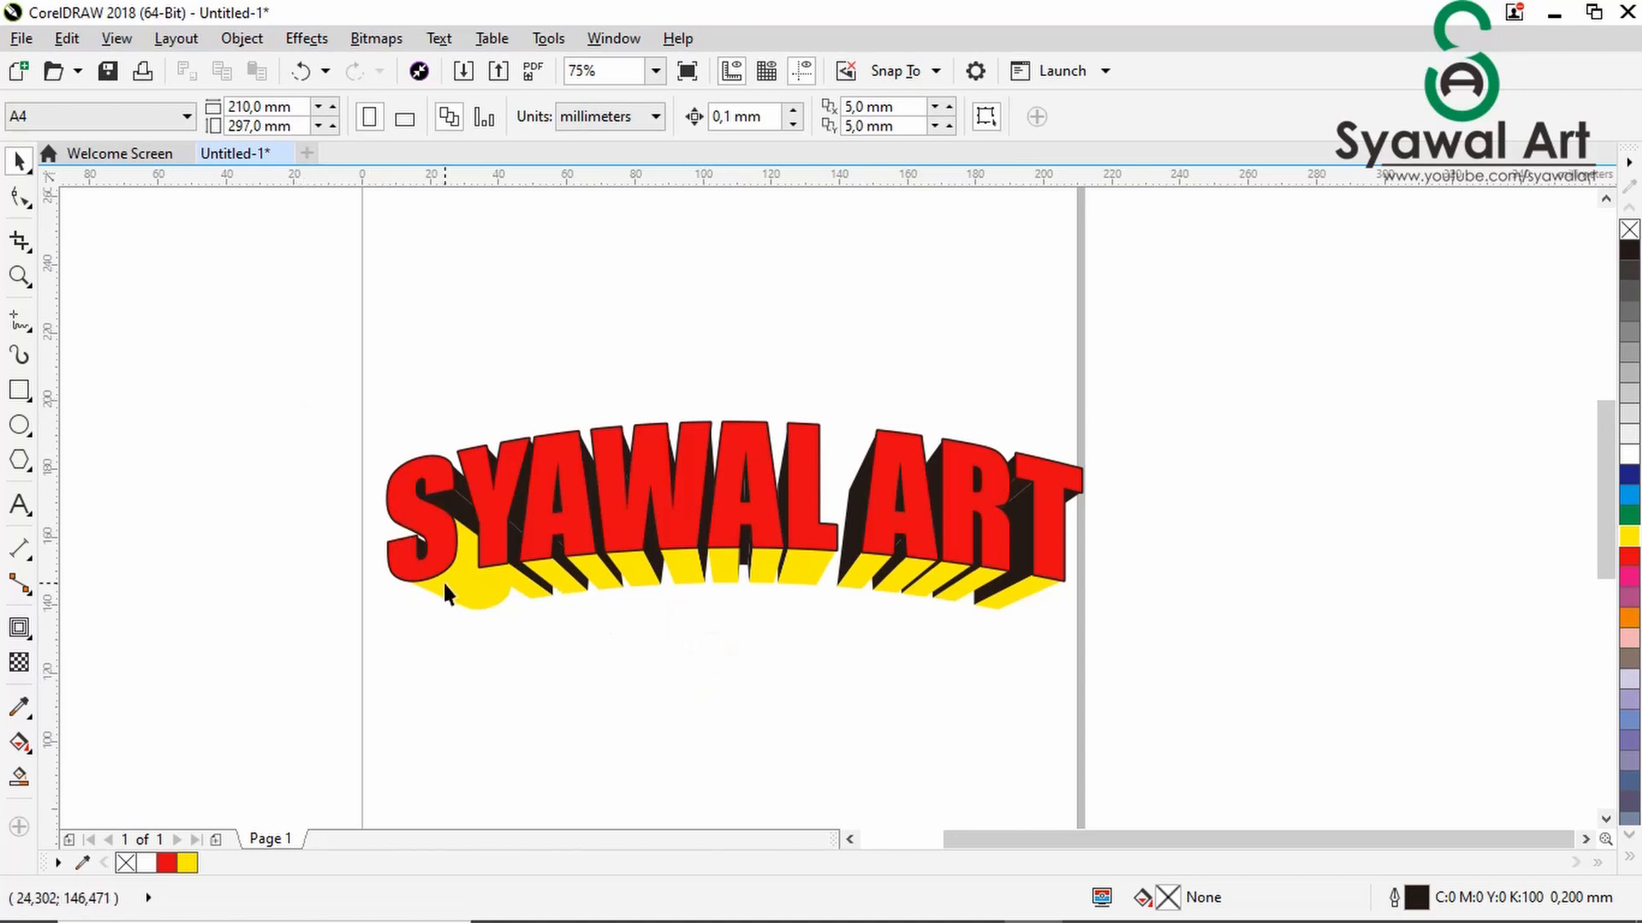
left_click(186, 491)
left_click(732, 684)
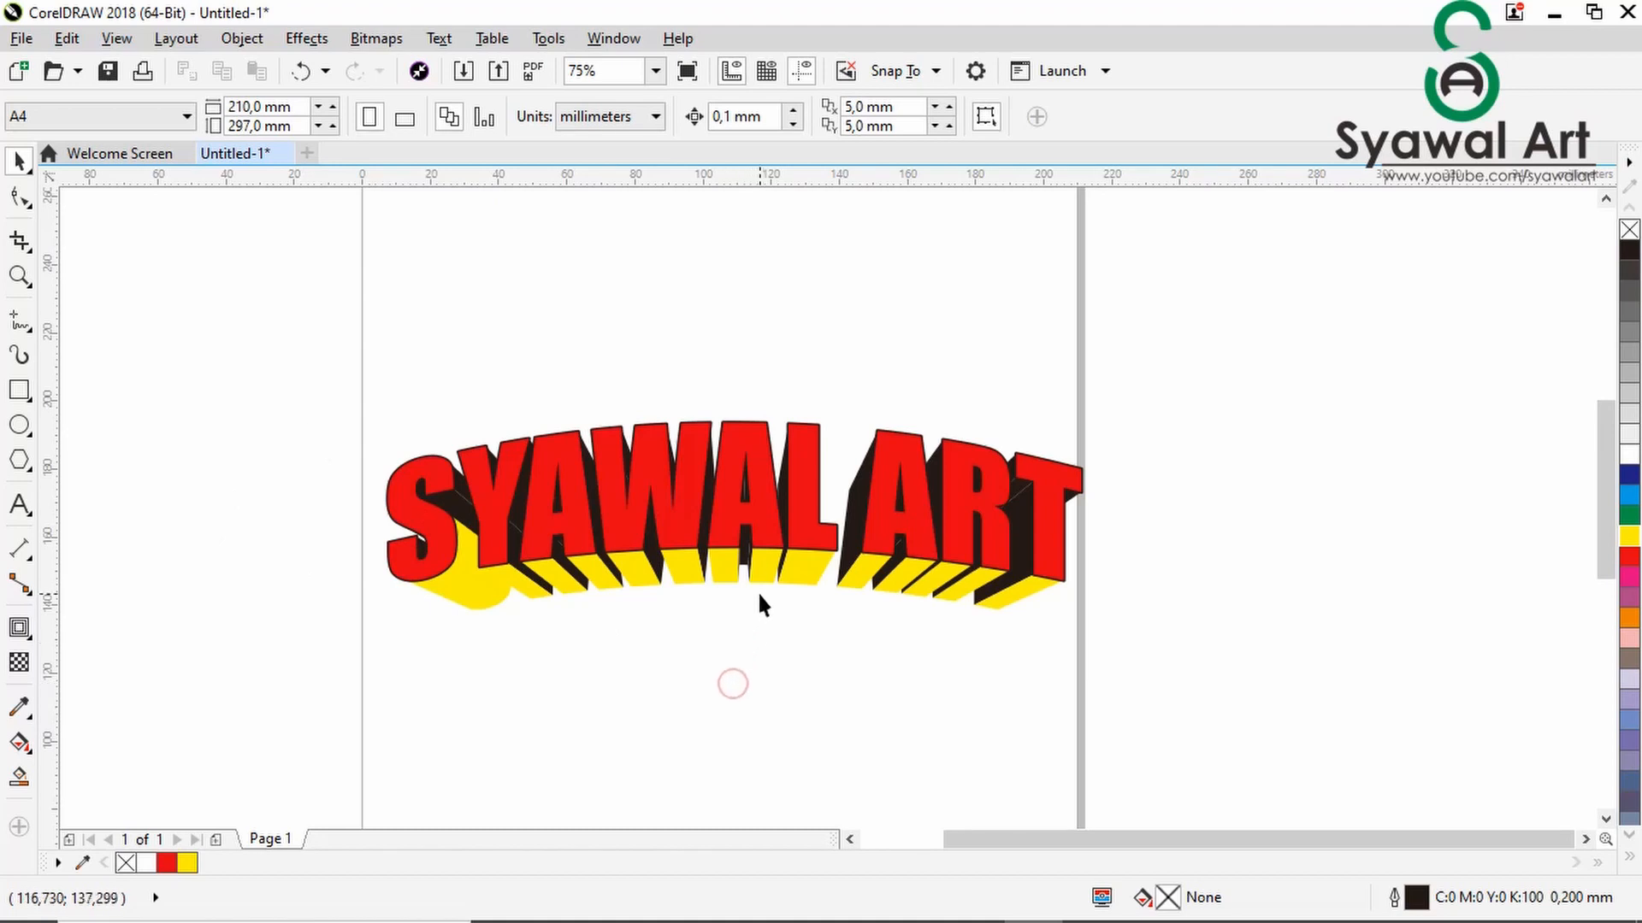
scroll(676, 555, "up", 2)
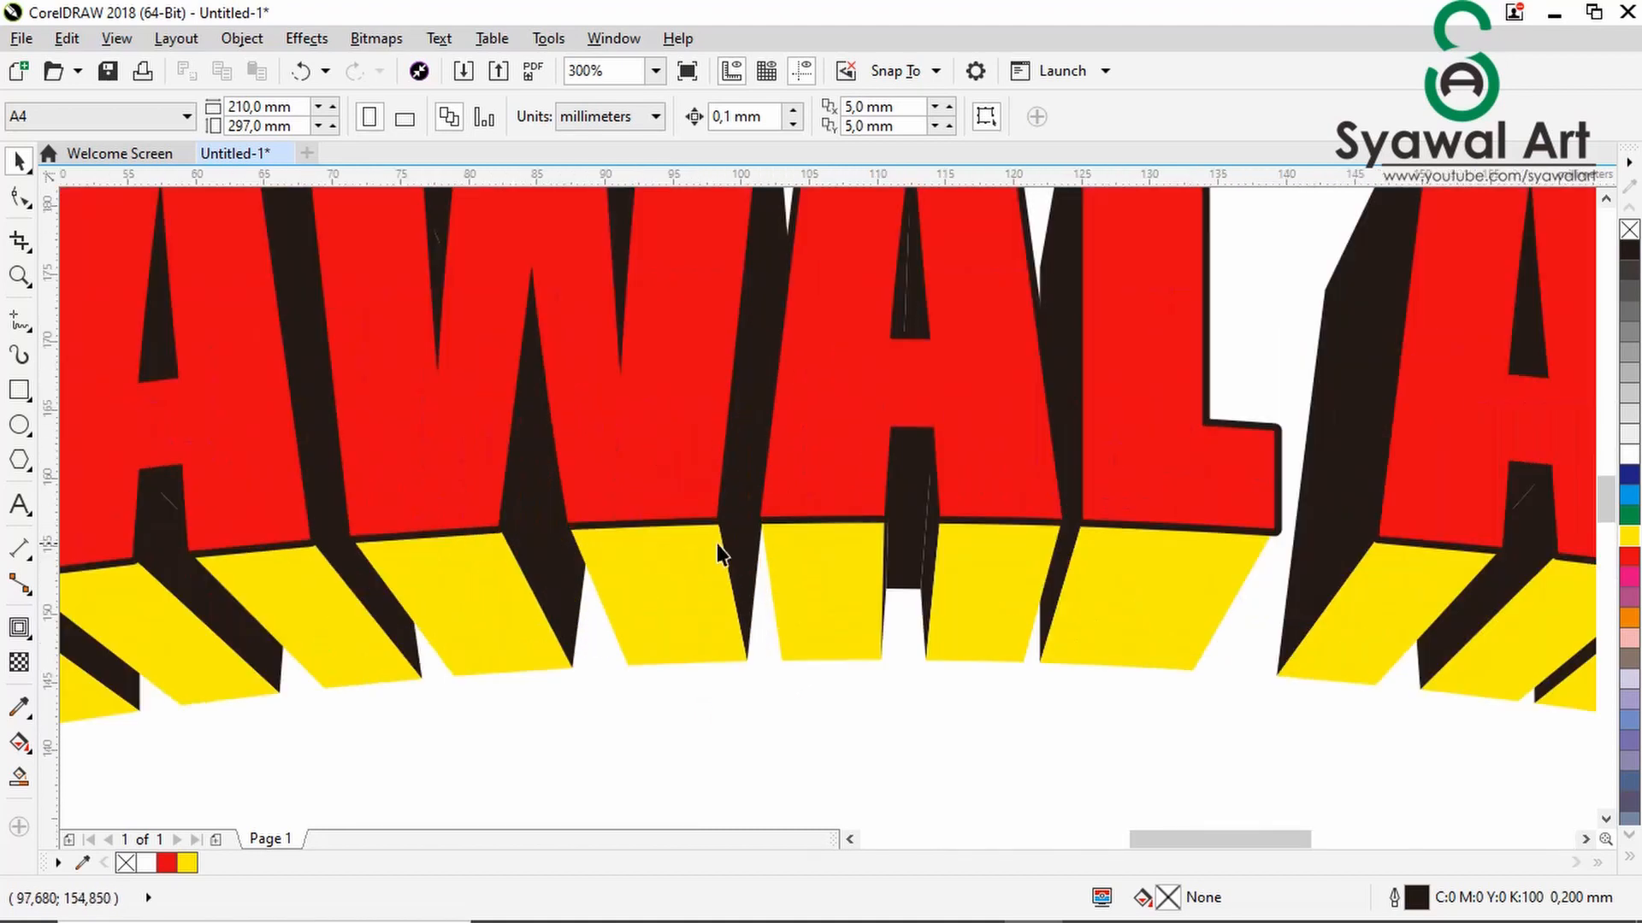
scroll(721, 552, "up", 1)
scroll(721, 551, "down", 1)
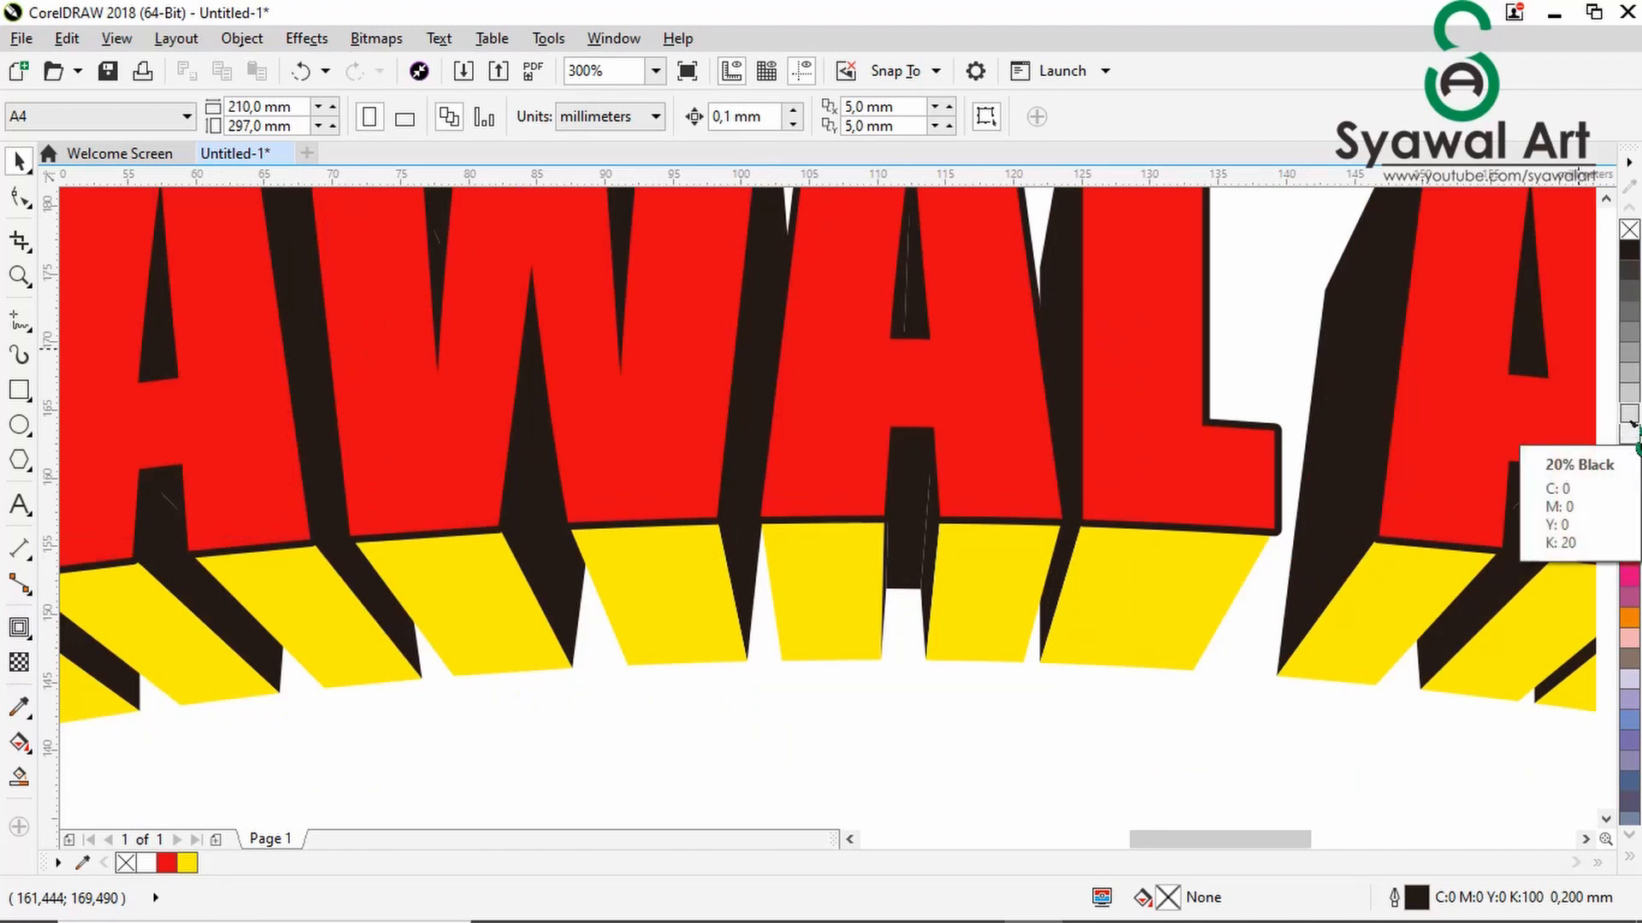
left_click_drag(891, 438, 741, 473)
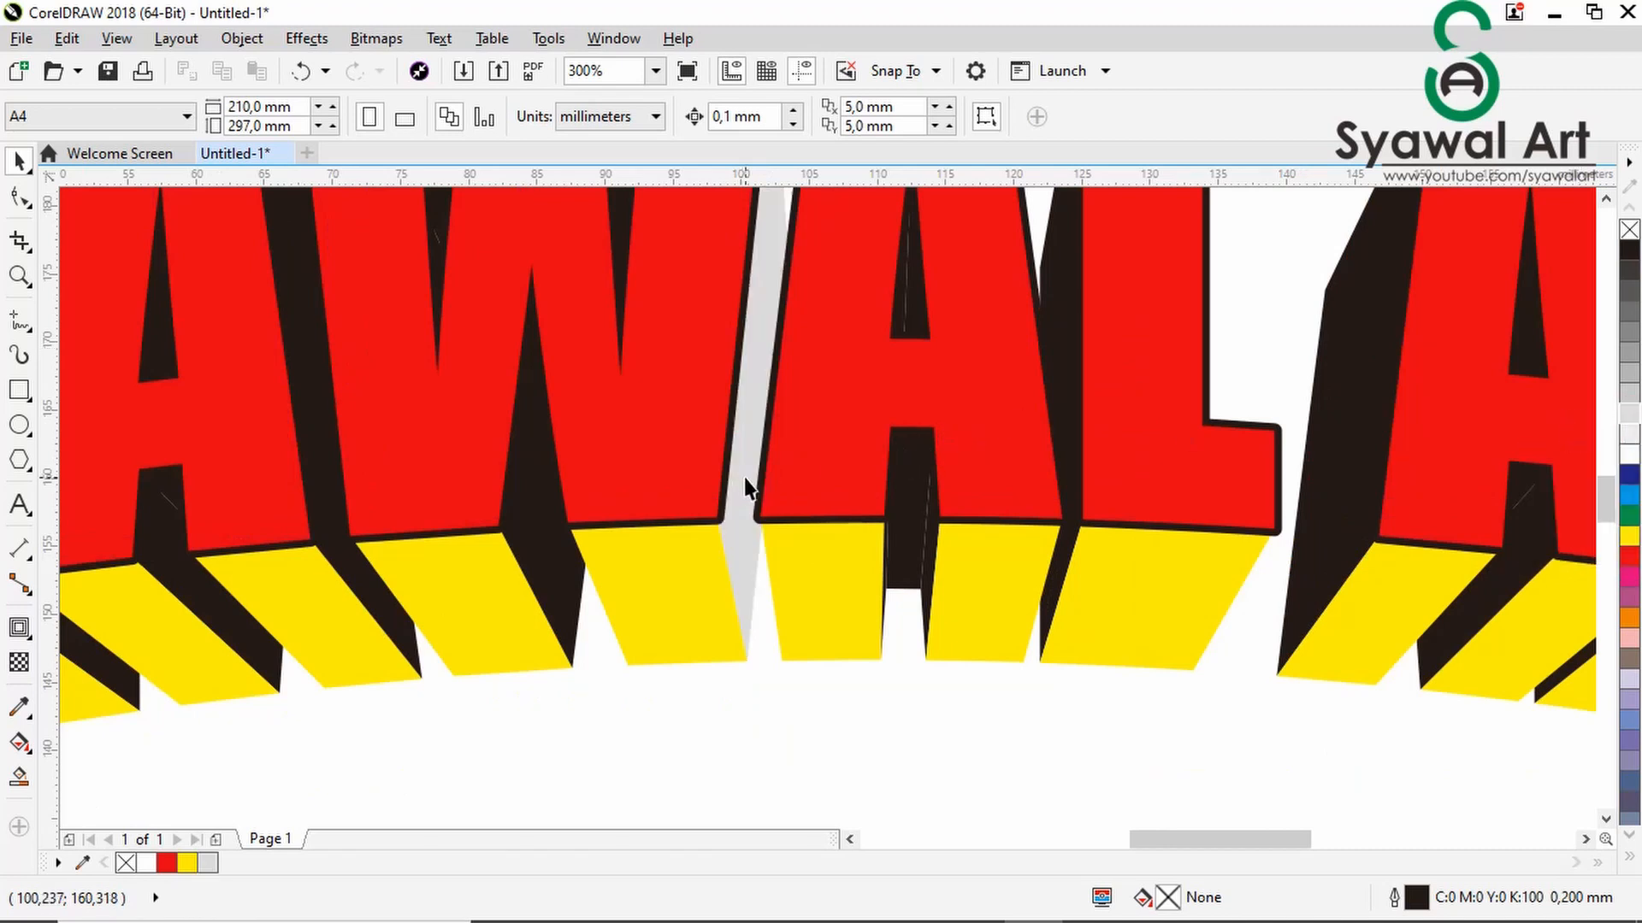
scroll(742, 479, "down", 2)
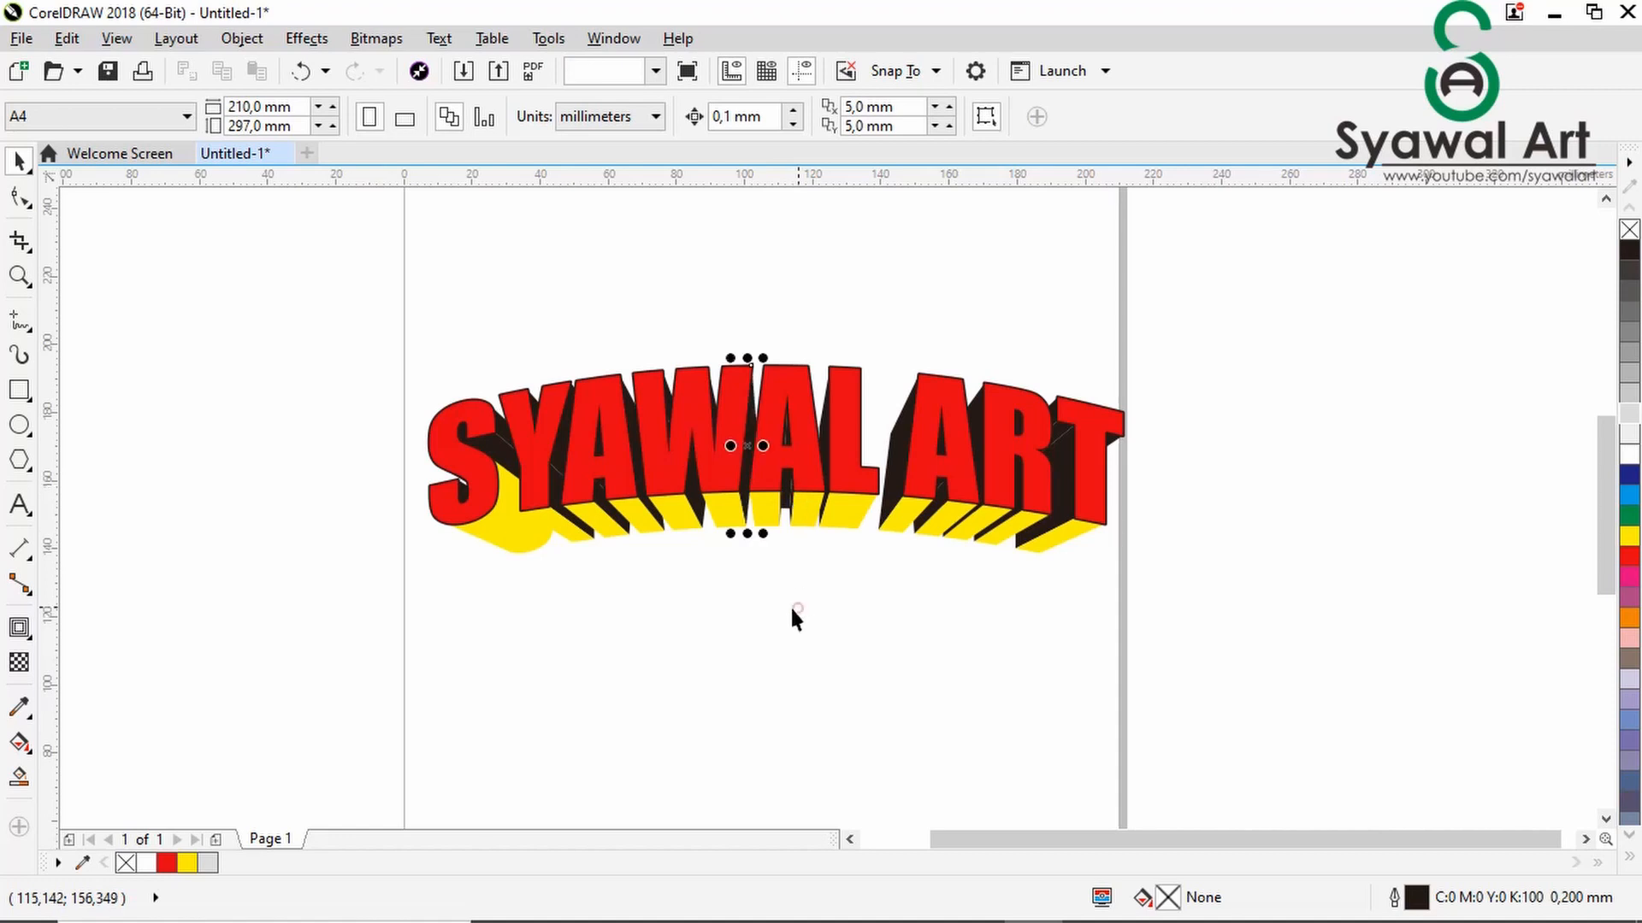
scroll(788, 603, "down", 1)
left_click(814, 623)
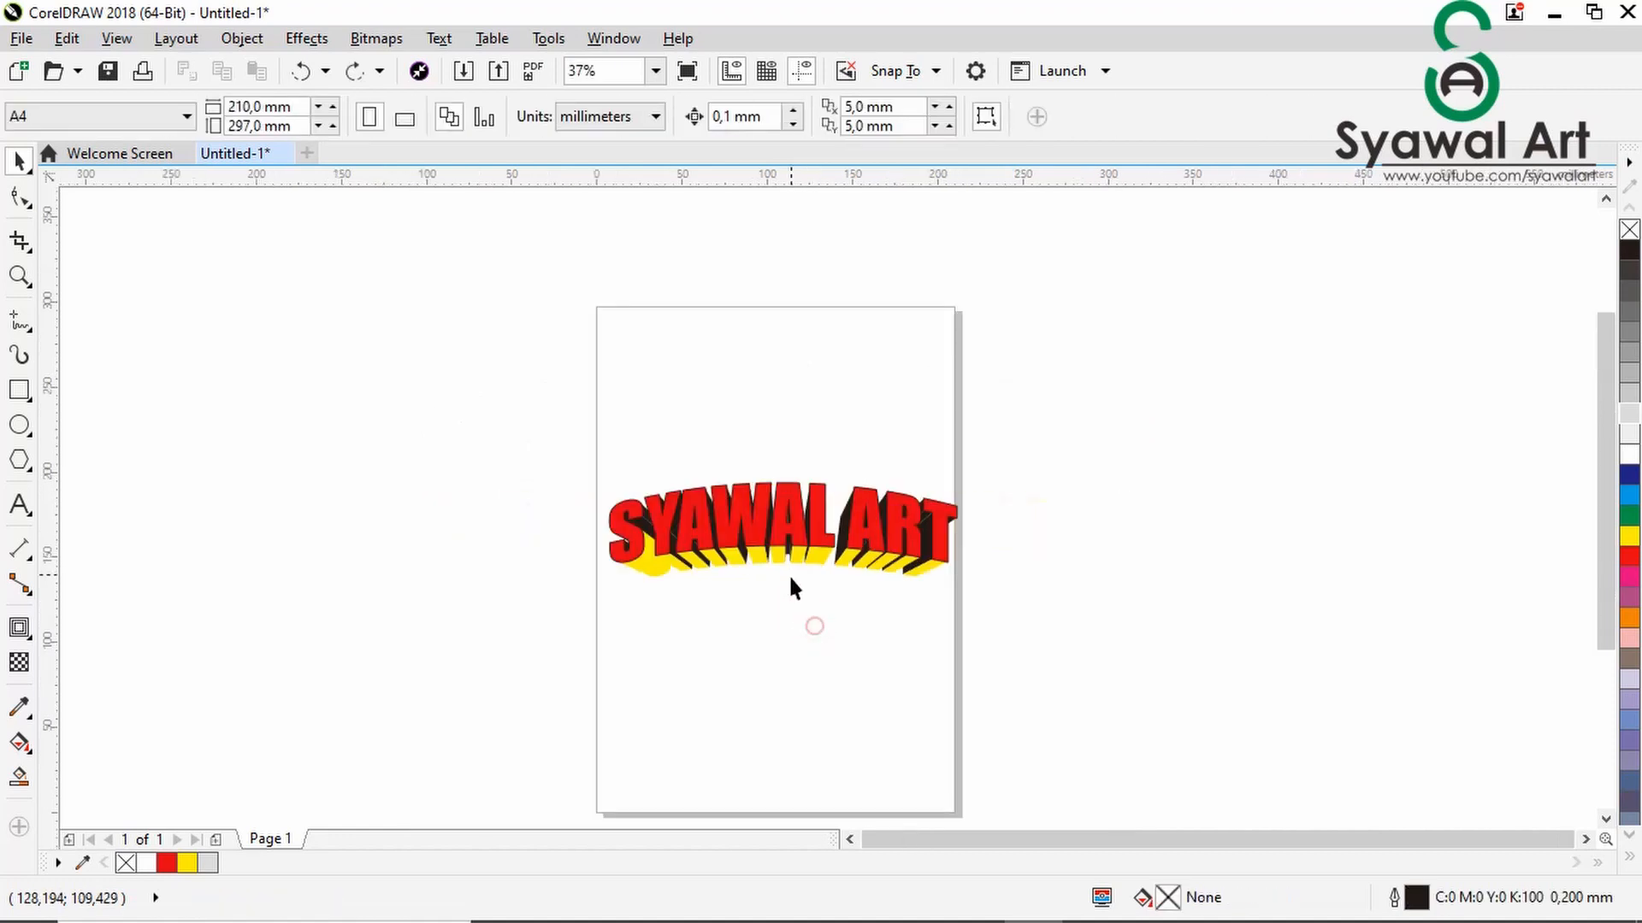
- Fill the lower extruded side of the letter S with black
scroll(668, 571, "up", 1)
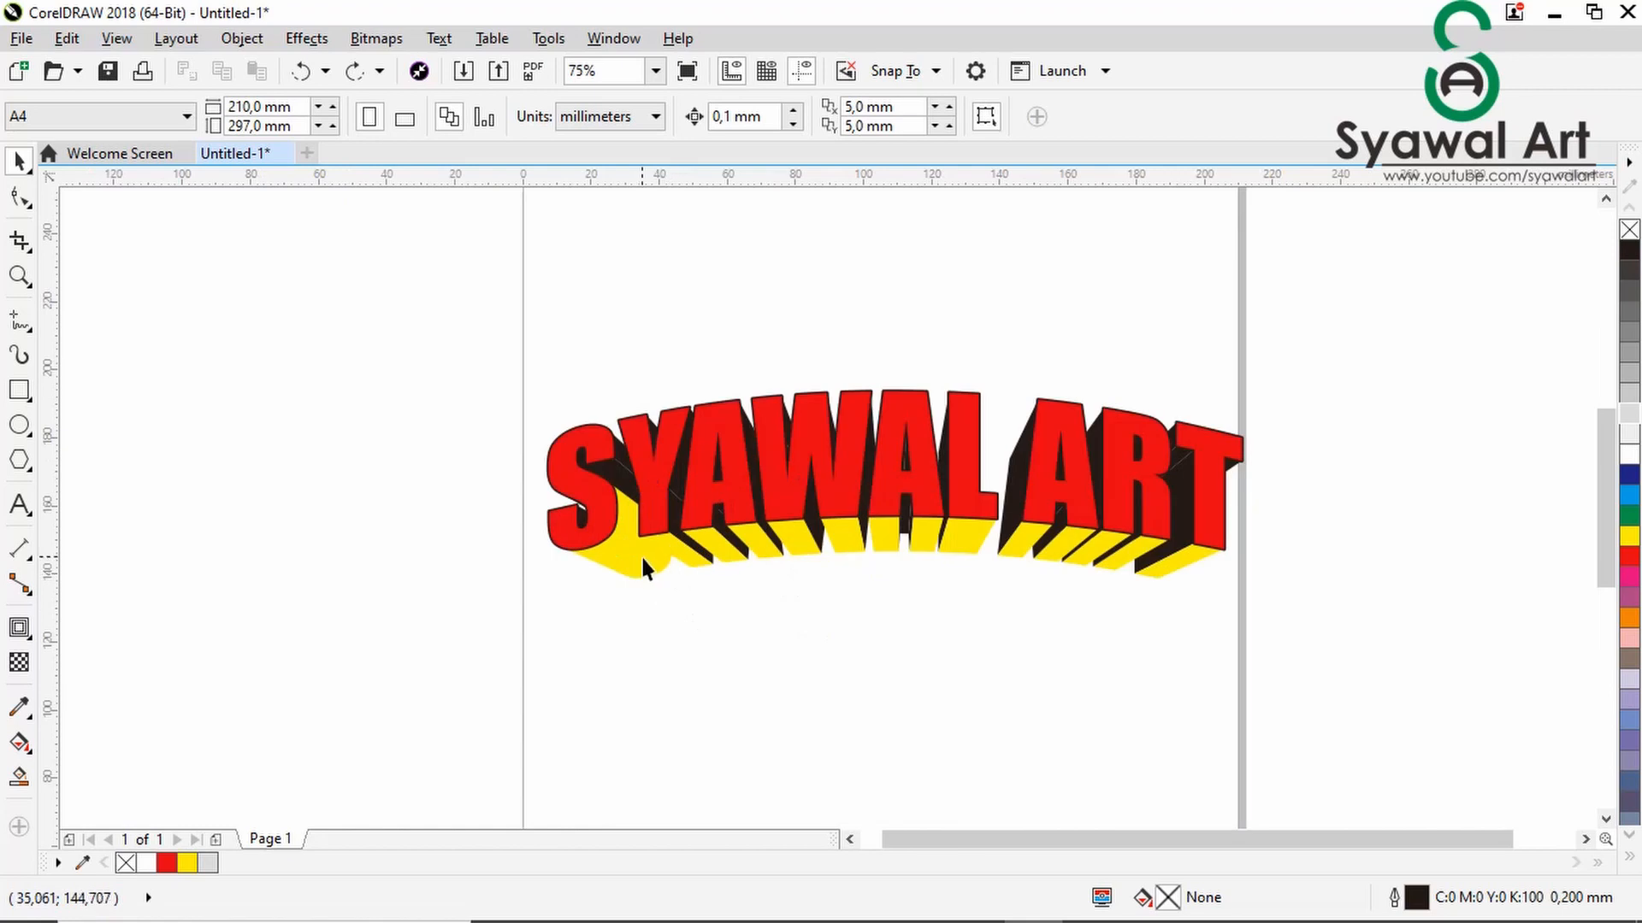
scroll(643, 566, "up", 1)
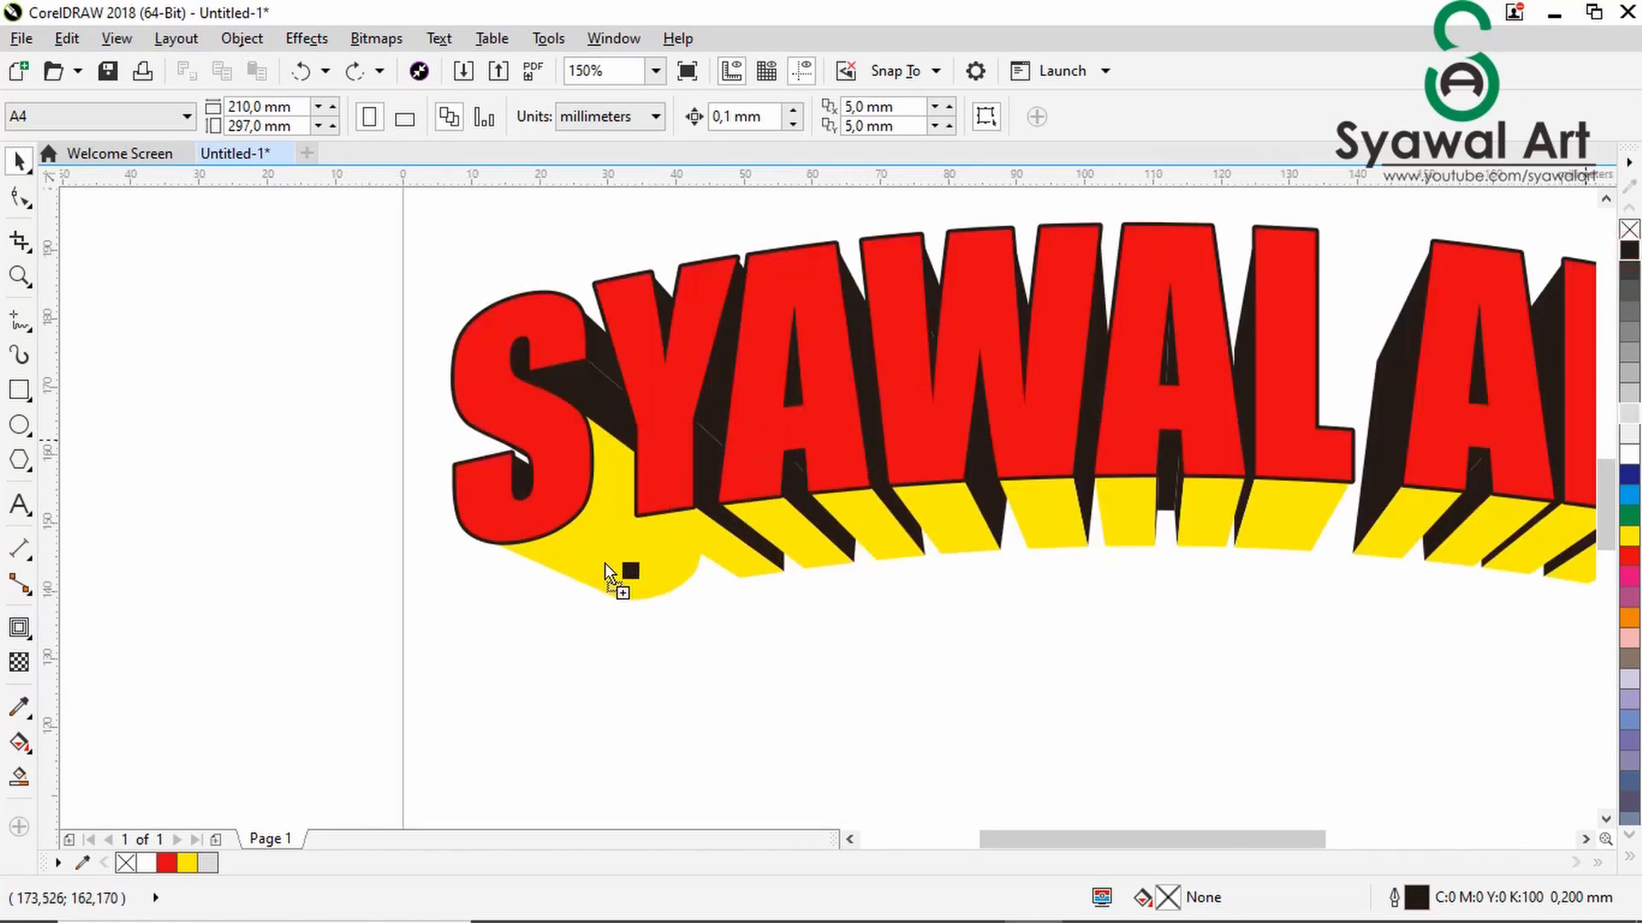
left_click_drag(604, 562, 604, 562)
scroll(732, 618, "down", 1)
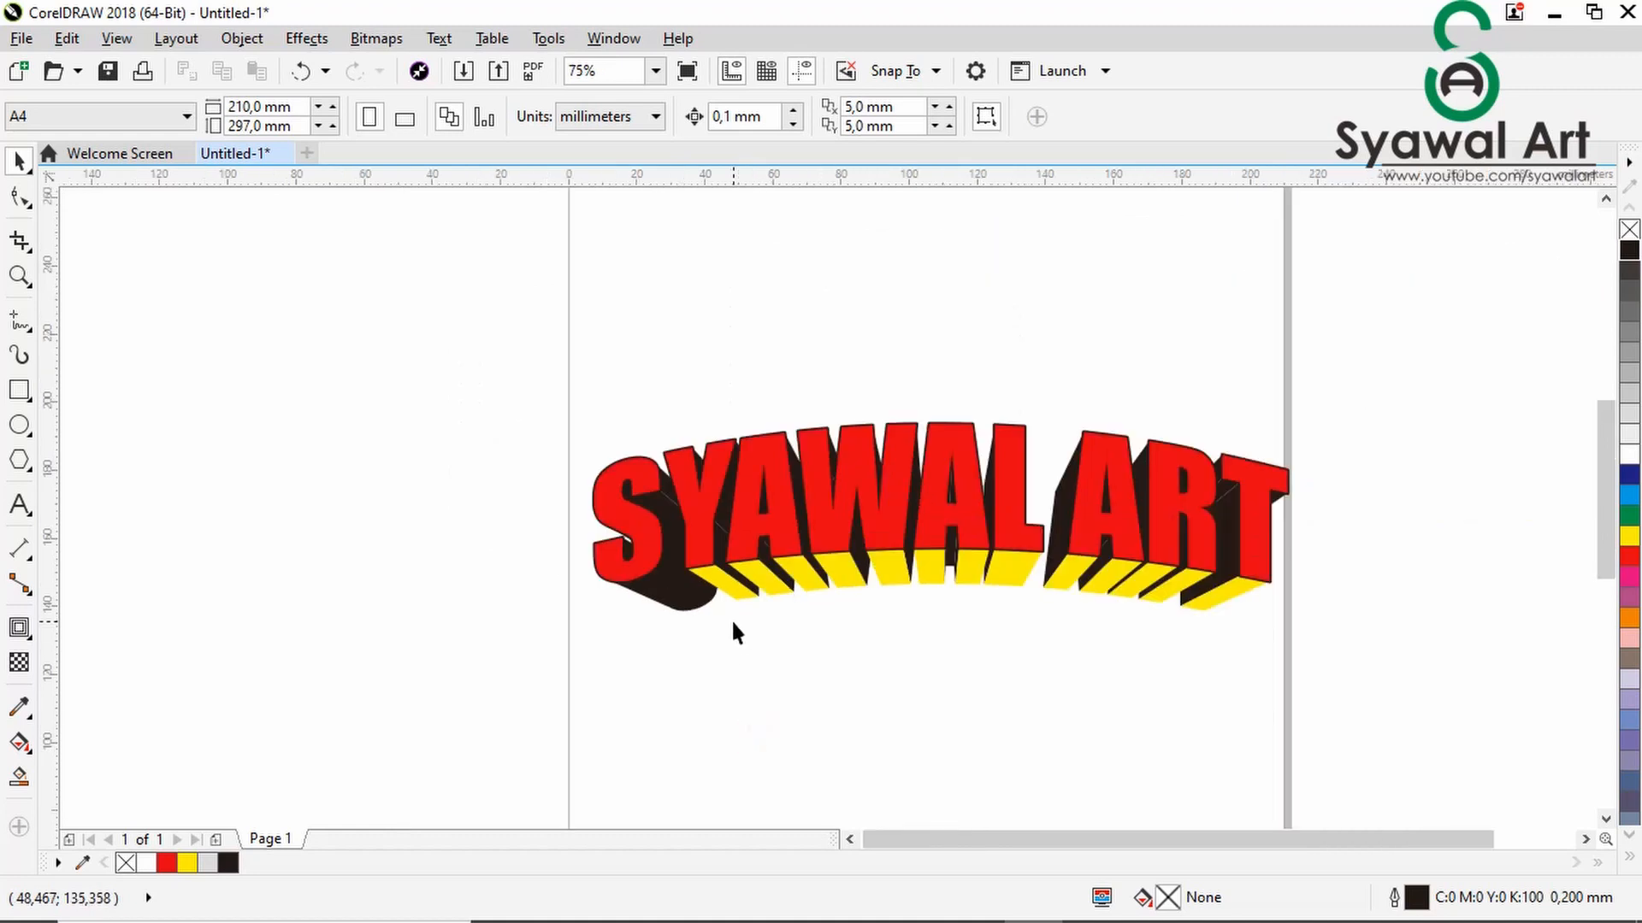
scroll(834, 654, "down", 1)
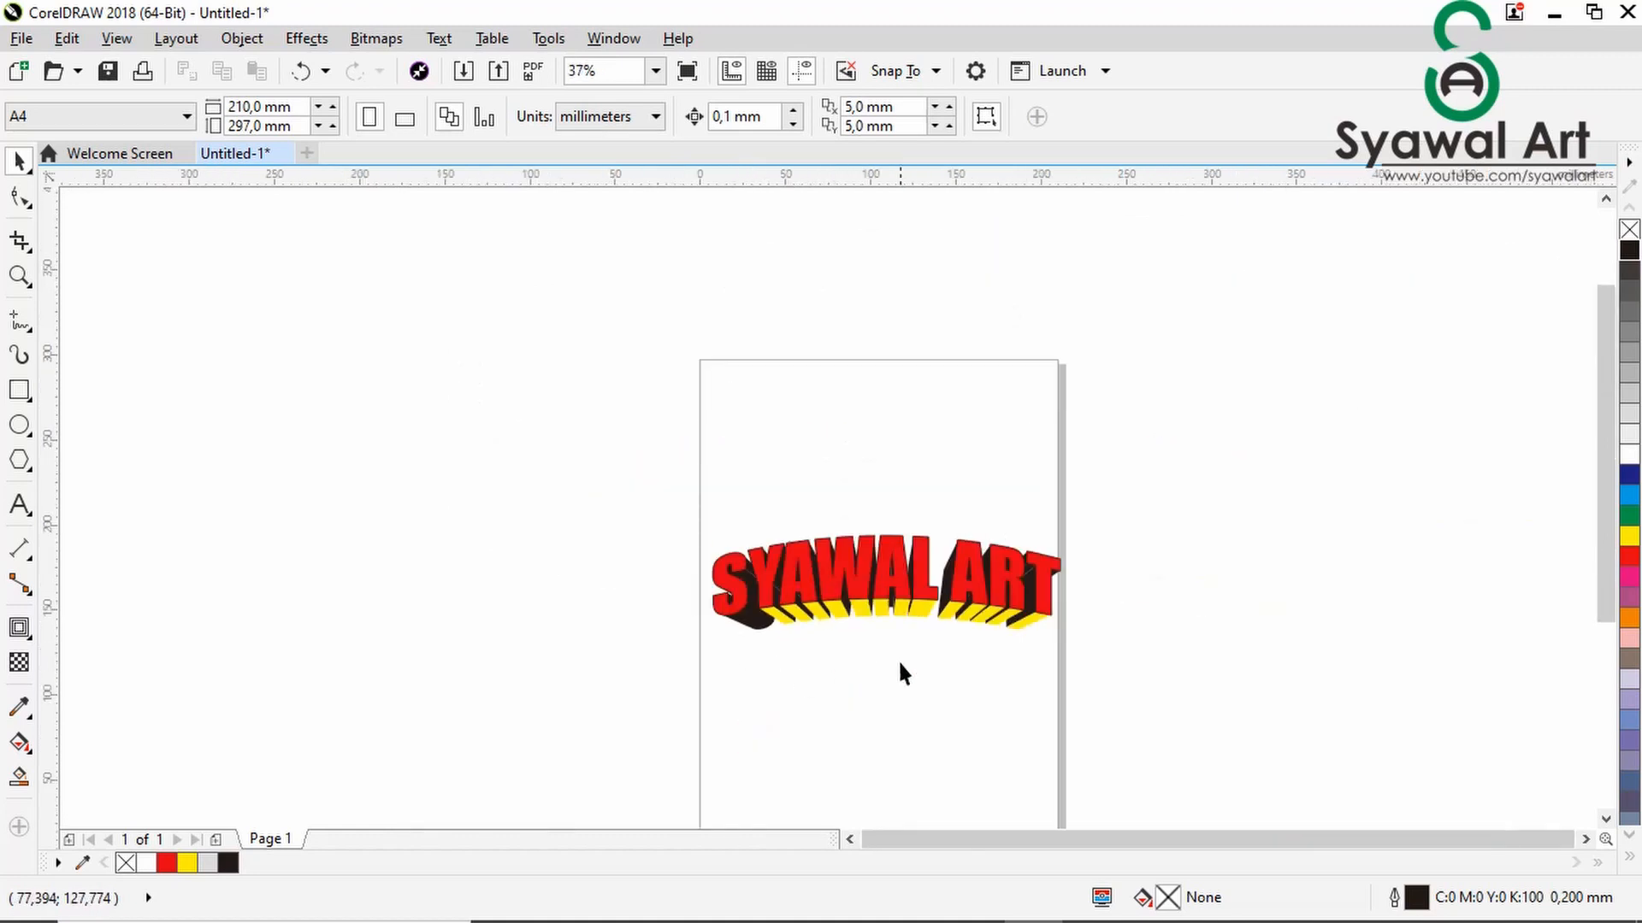
scroll(962, 695, "up", 1)
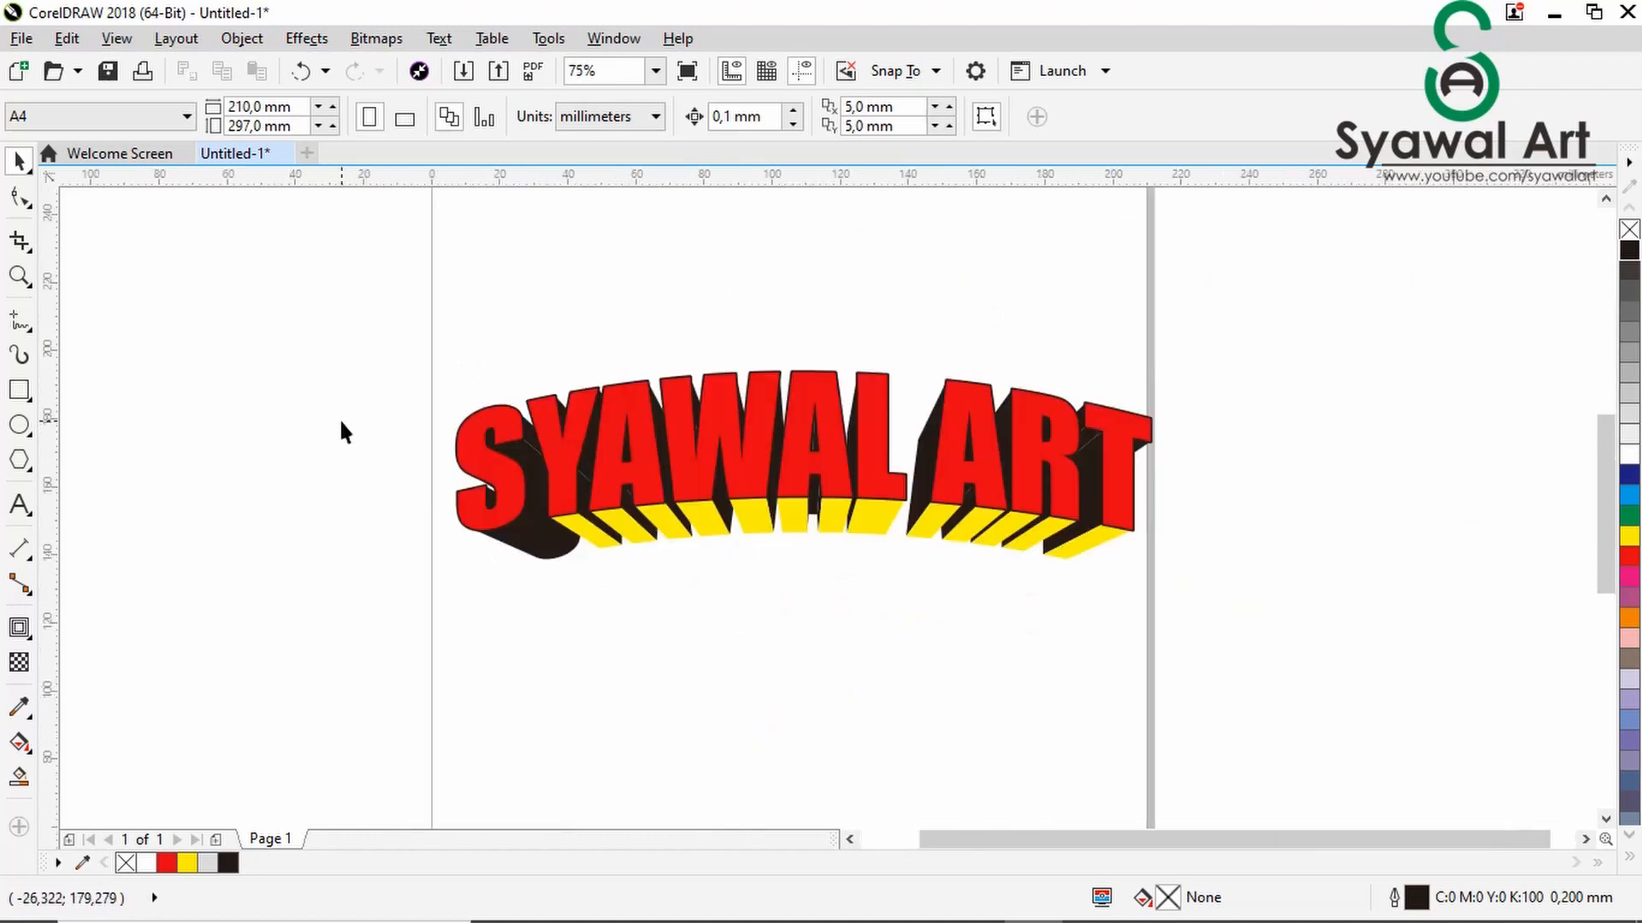
- Draw a rectangle about 213 mm wide and 157 mm high around the lettering, spanning the page width
scroll(341, 428, "down", 1)
left_click(19, 390)
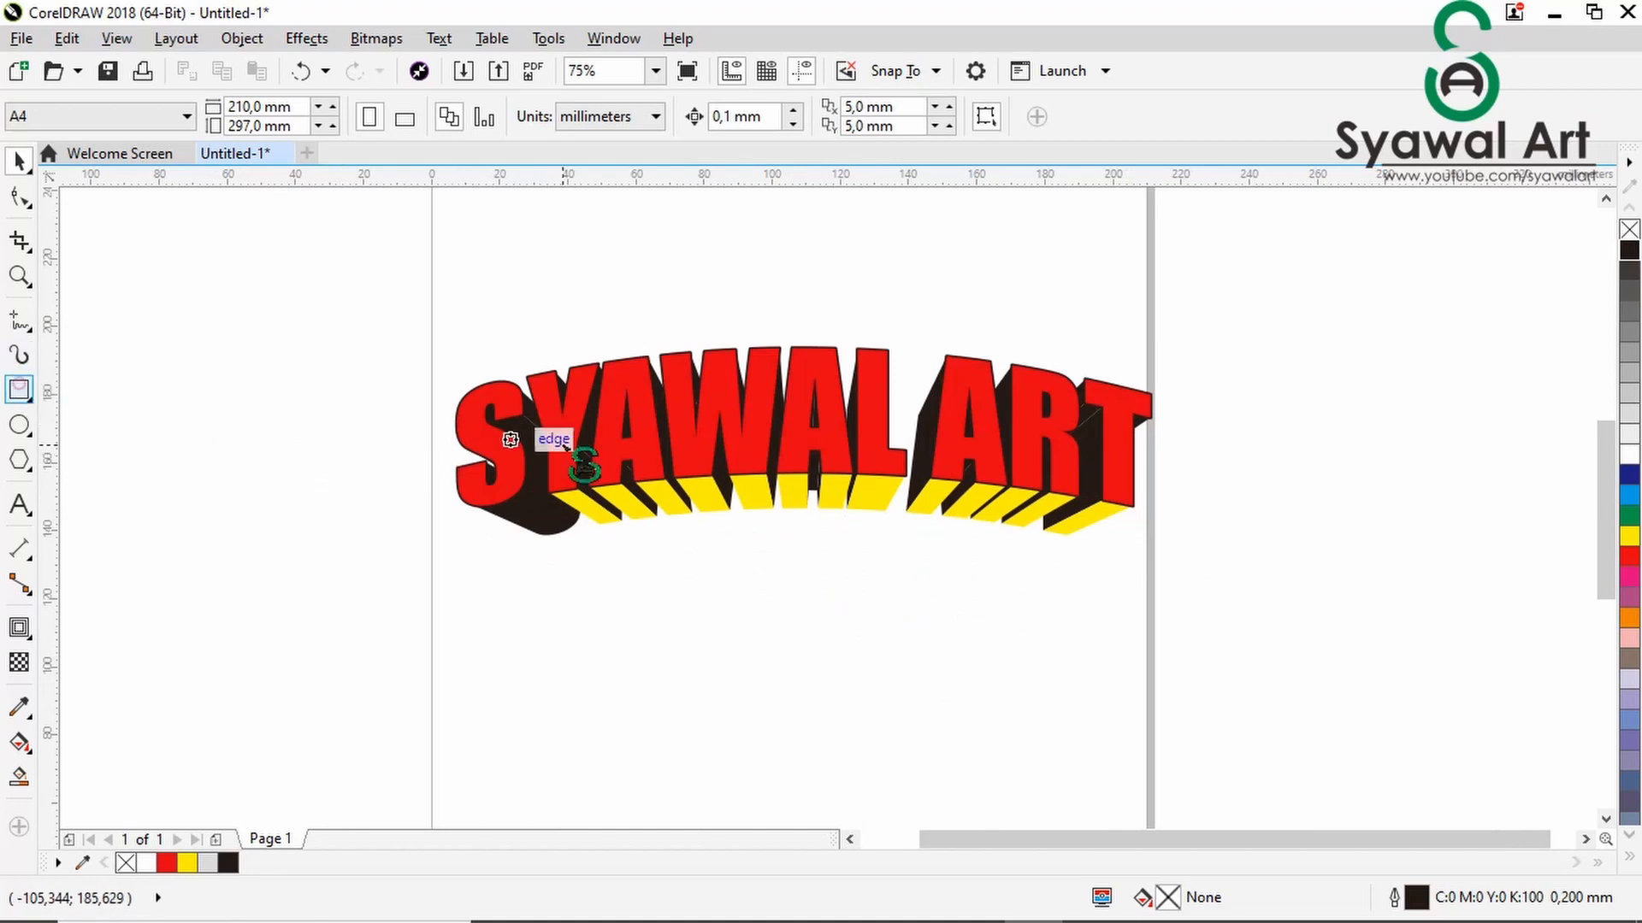
scroll(566, 447, "down", 1)
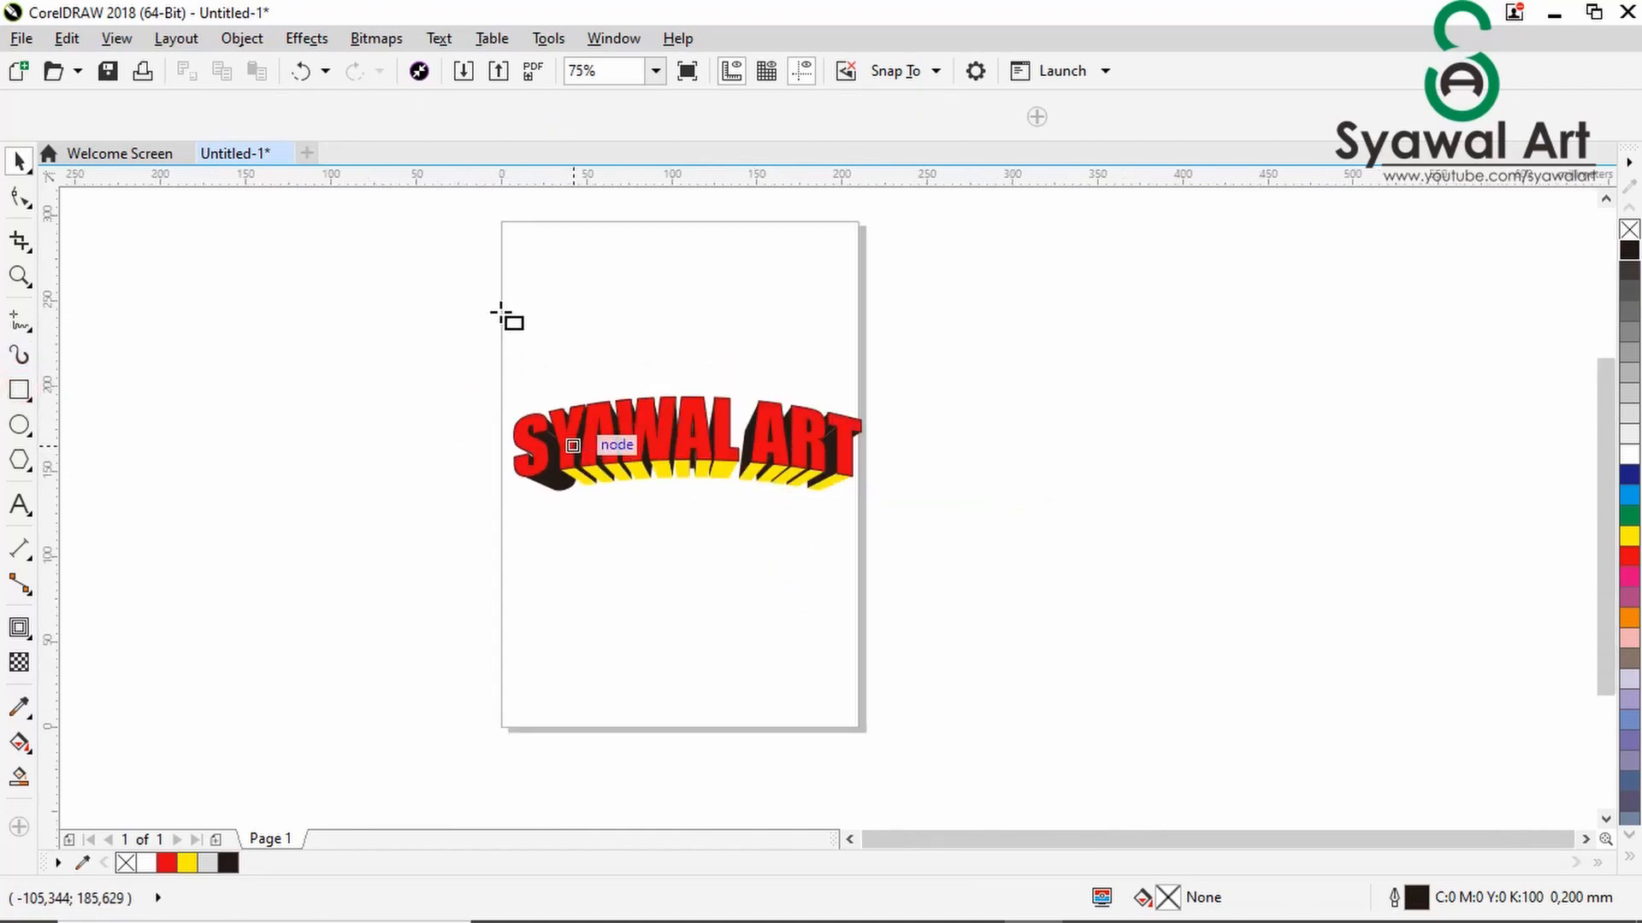
left_click_drag(500, 313, 862, 580)
left_click(17, 160)
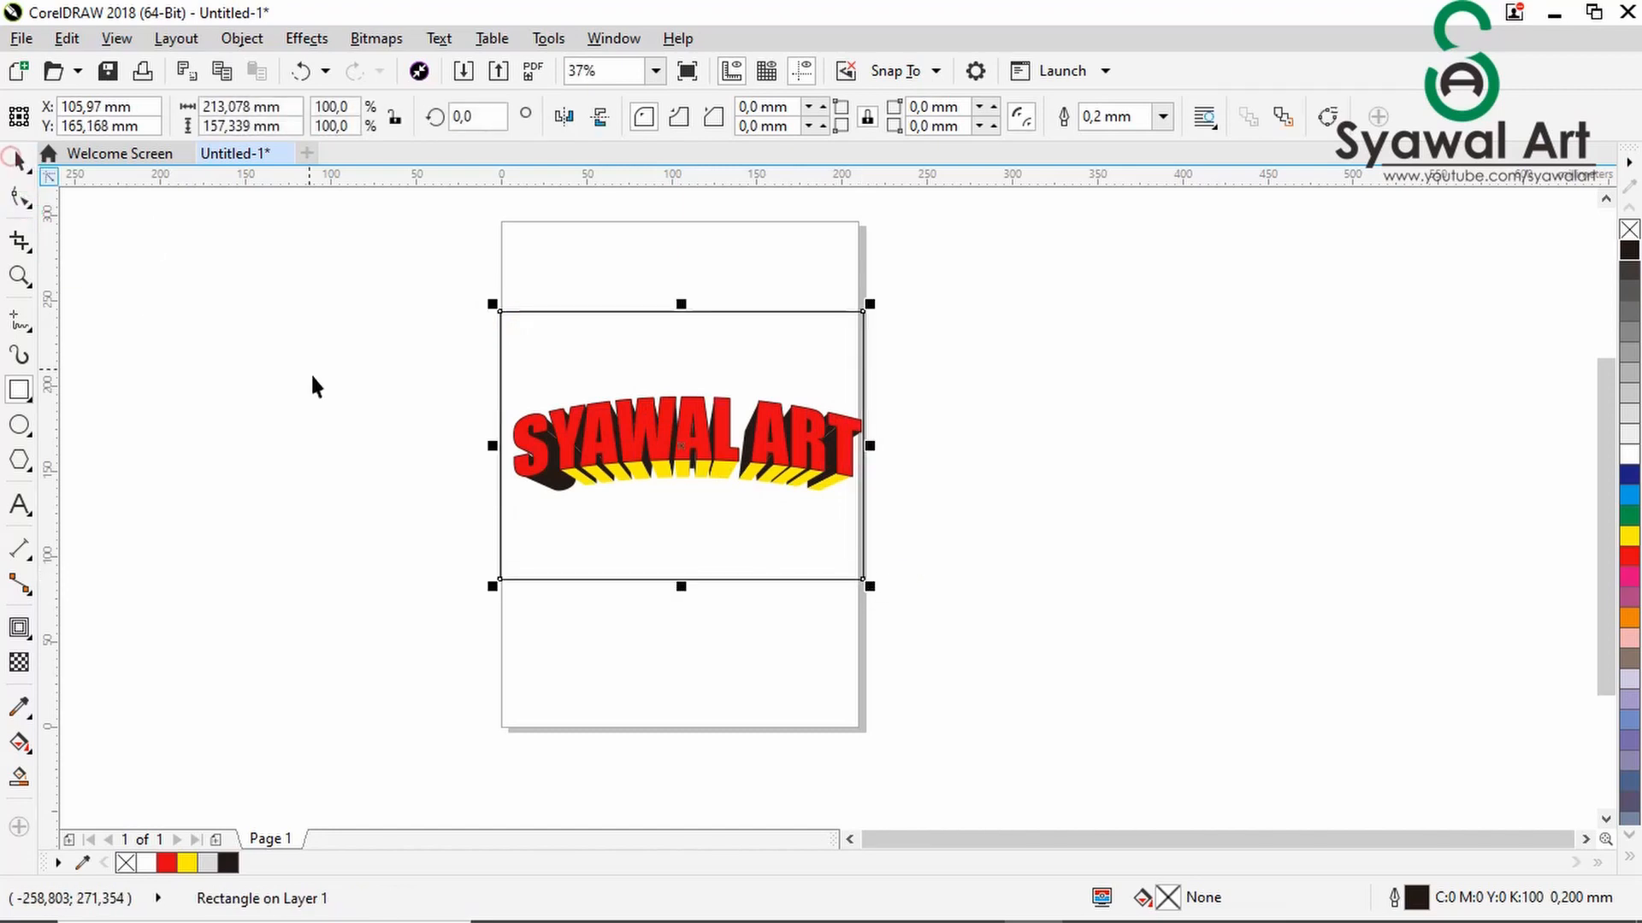
- Move the rectangle back one level in the stacking order
right_click(523, 499)
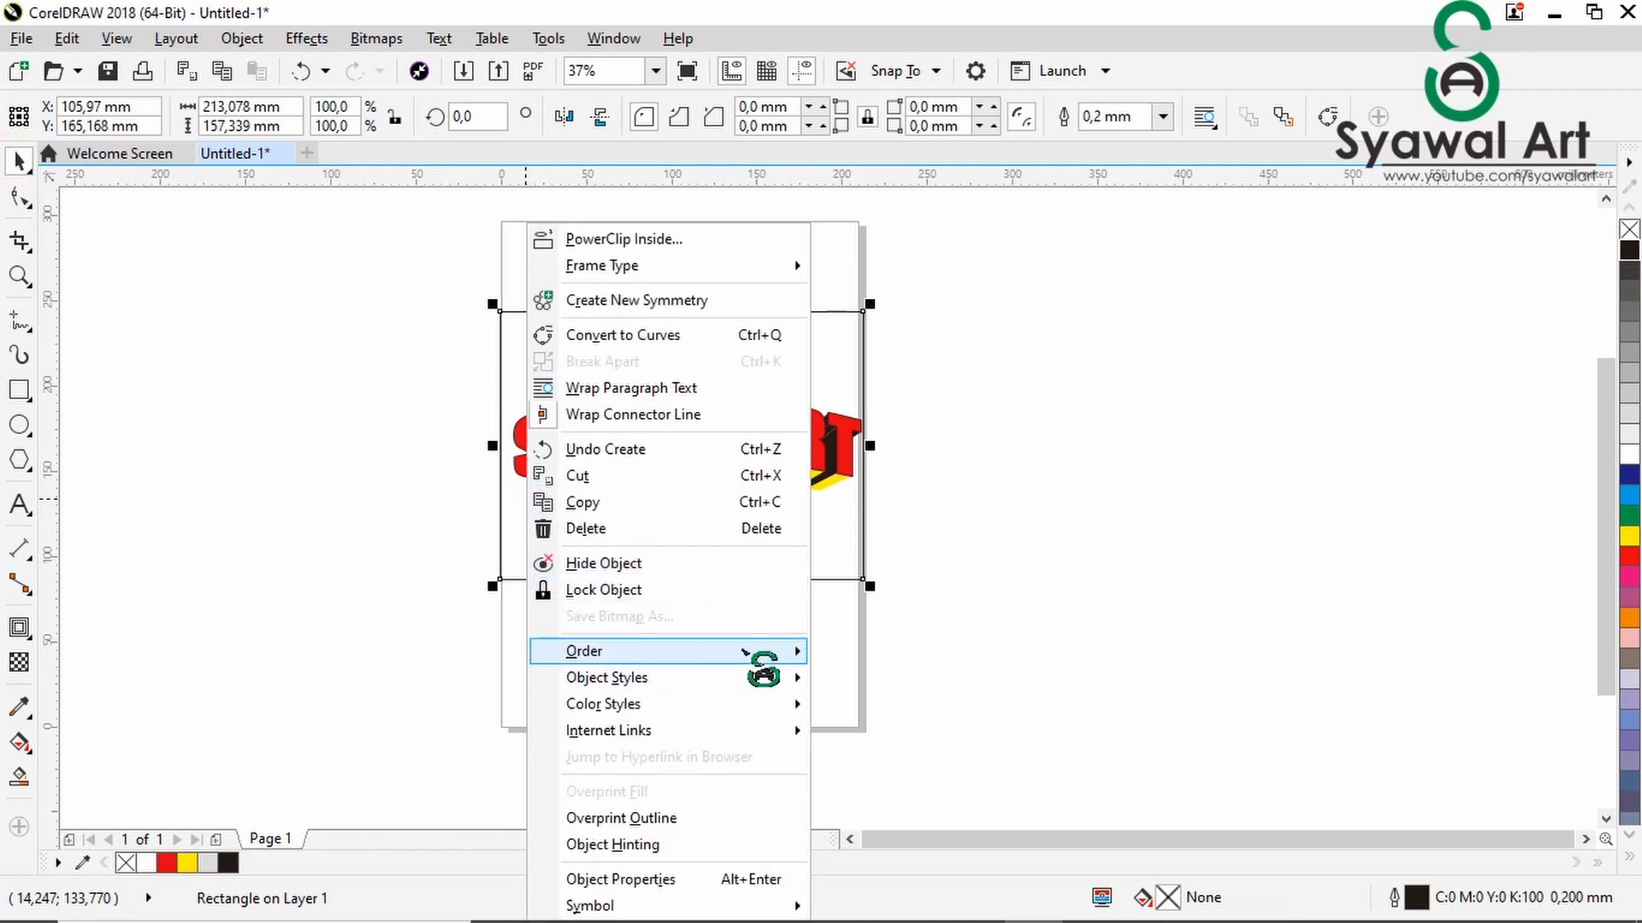
mouse_move(741, 663)
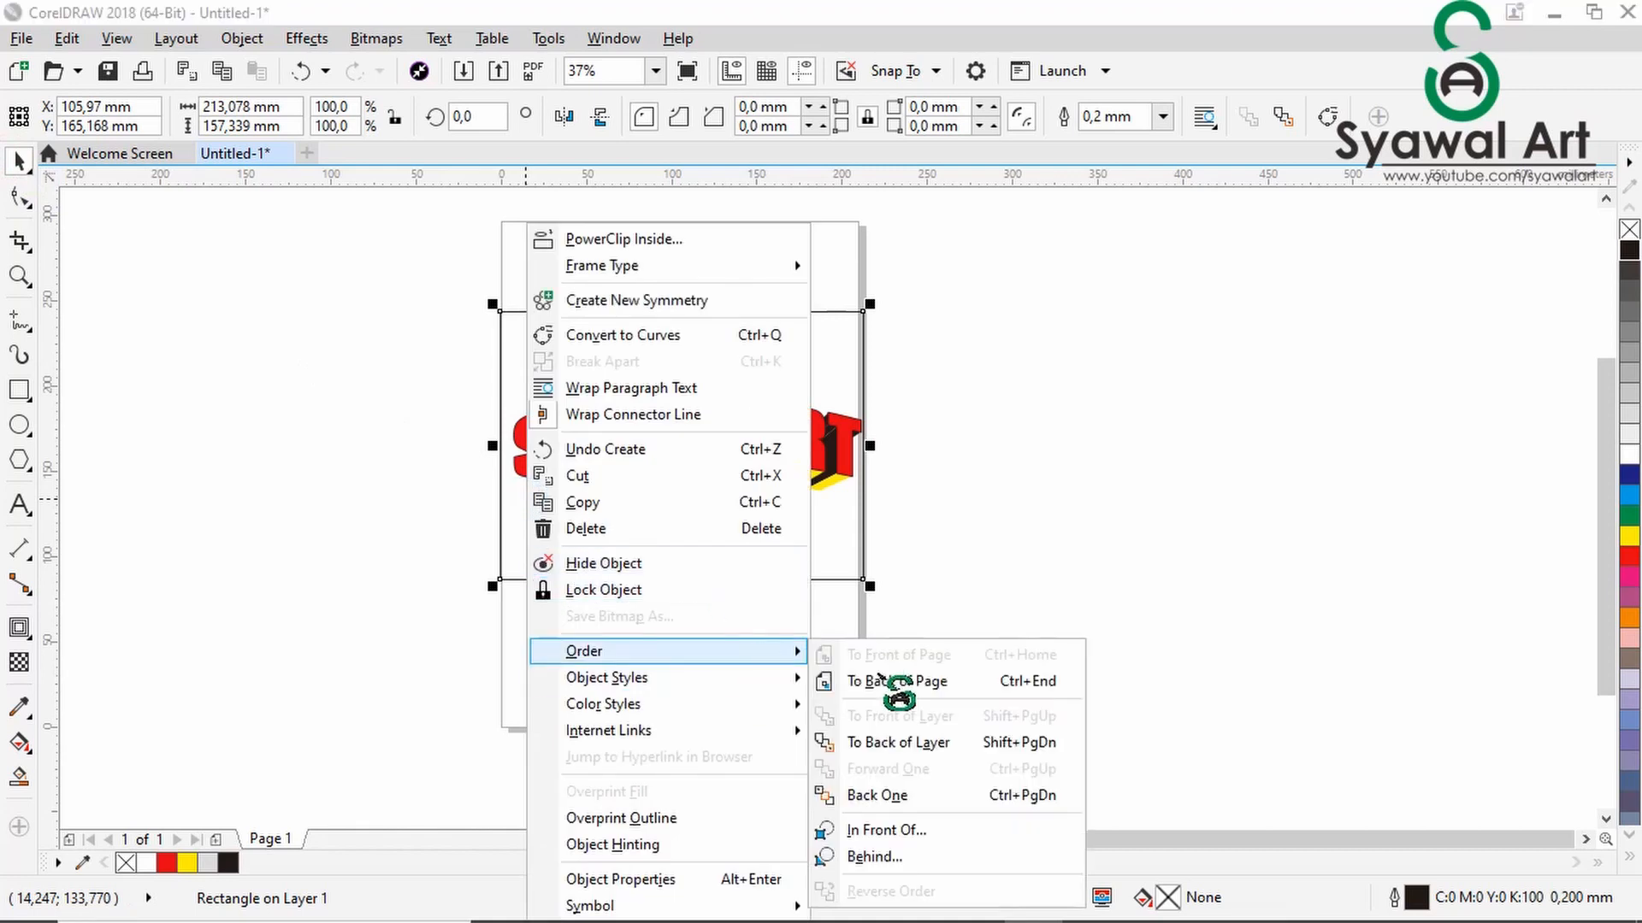
left_click(923, 797)
left_click(976, 623)
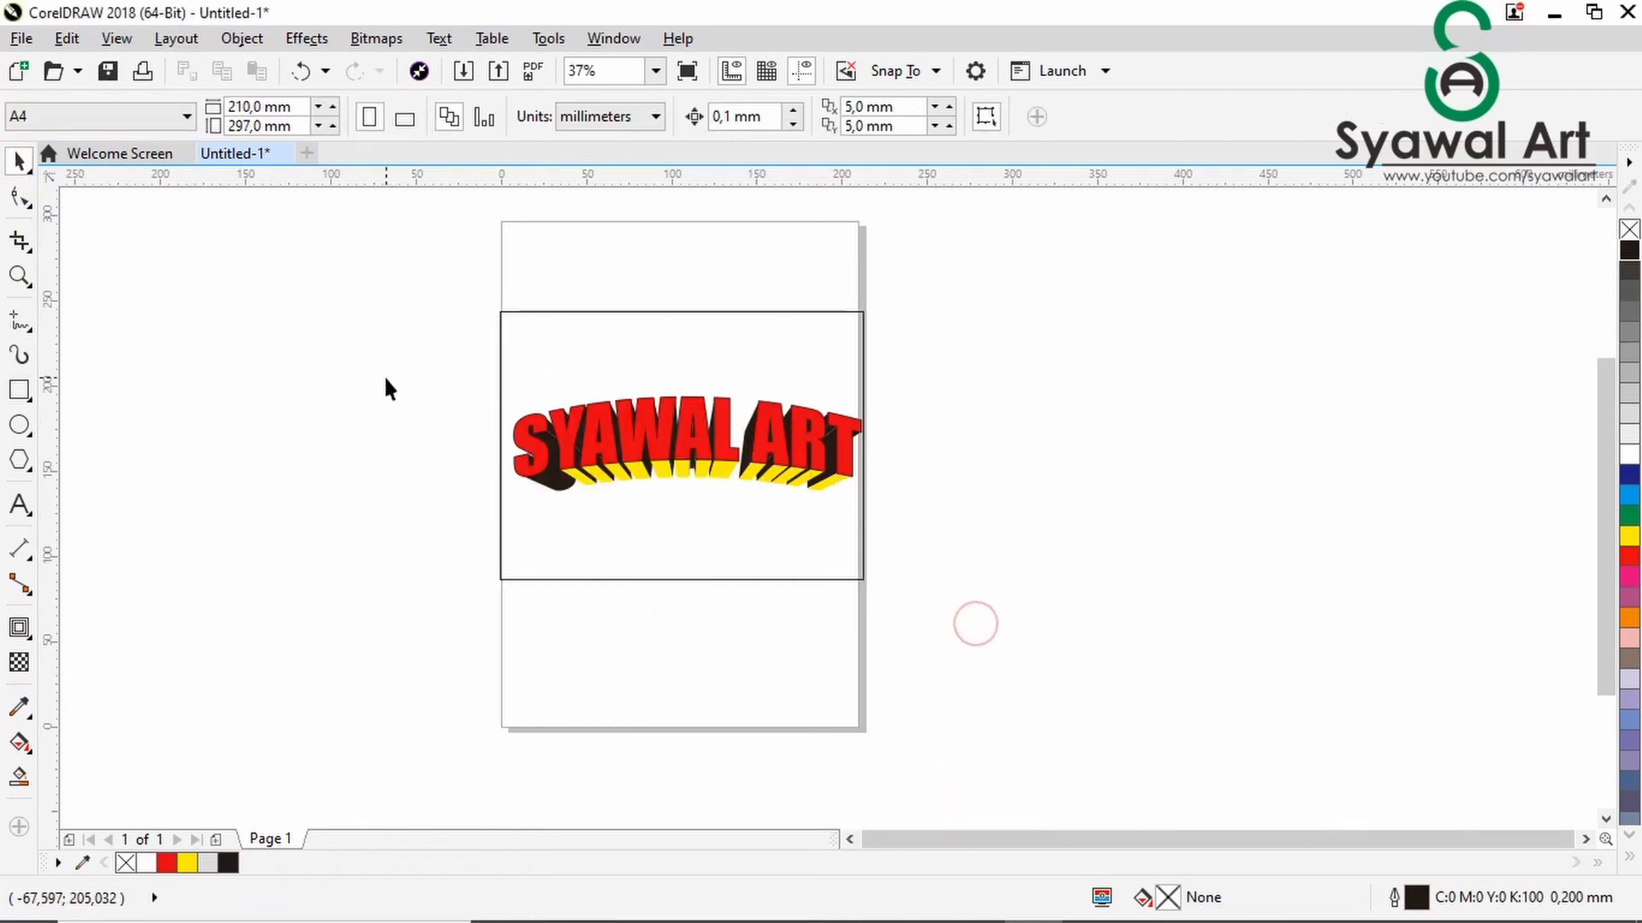
- Group the three lettering objects and scale the group down about its centre to about 161 by 44 mm
left_click_drag(396, 356, 939, 547)
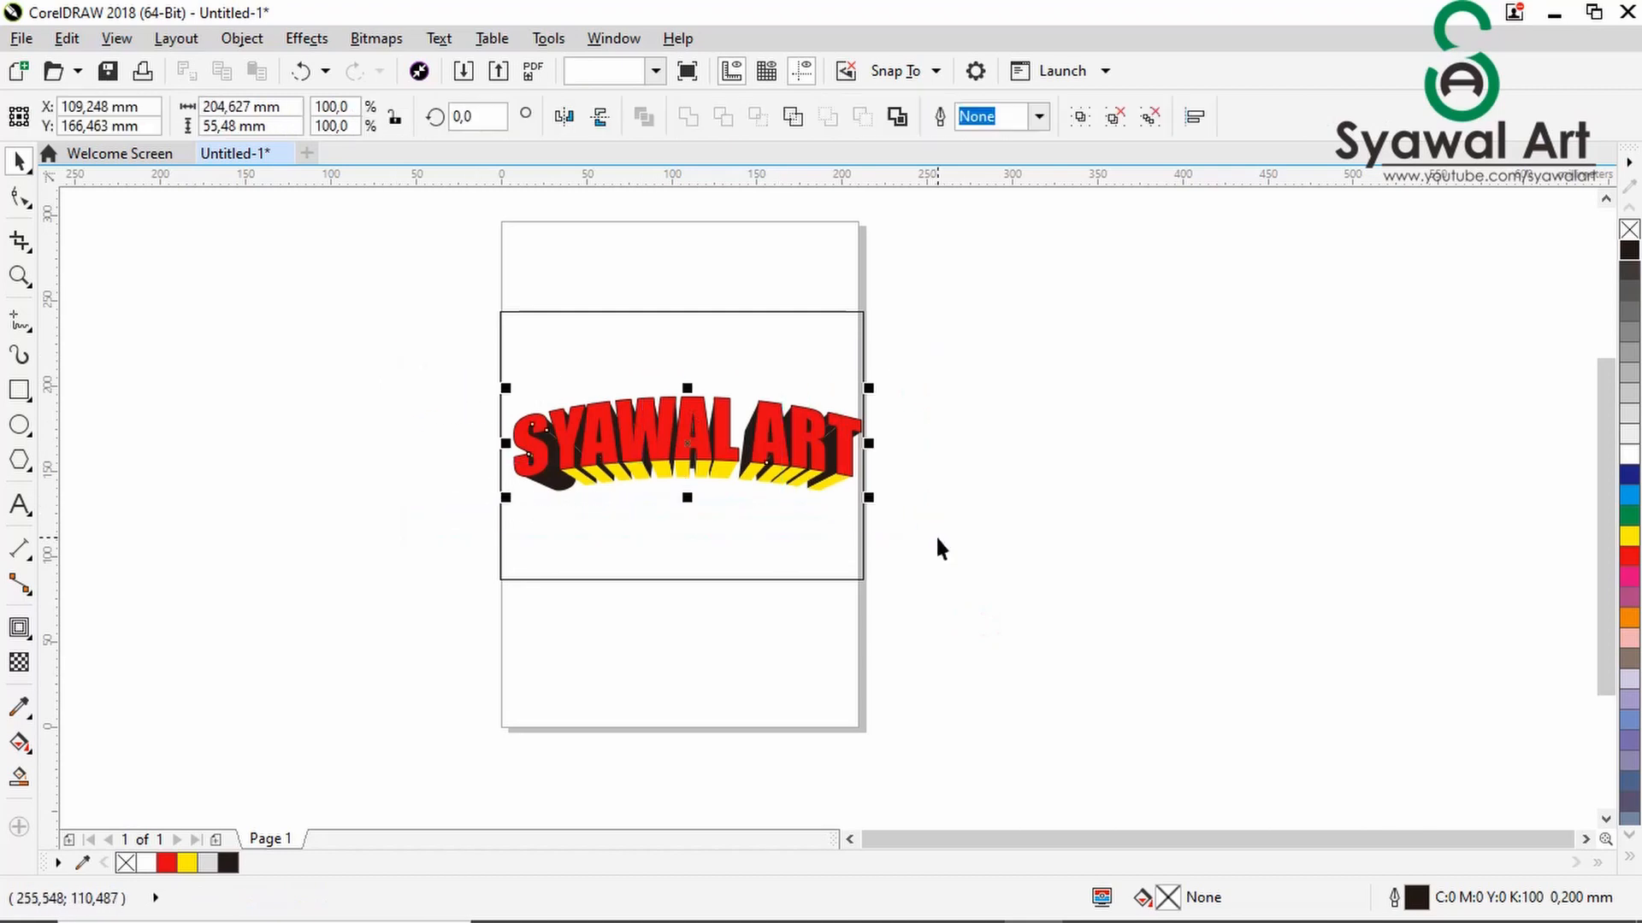
right_click(682, 440)
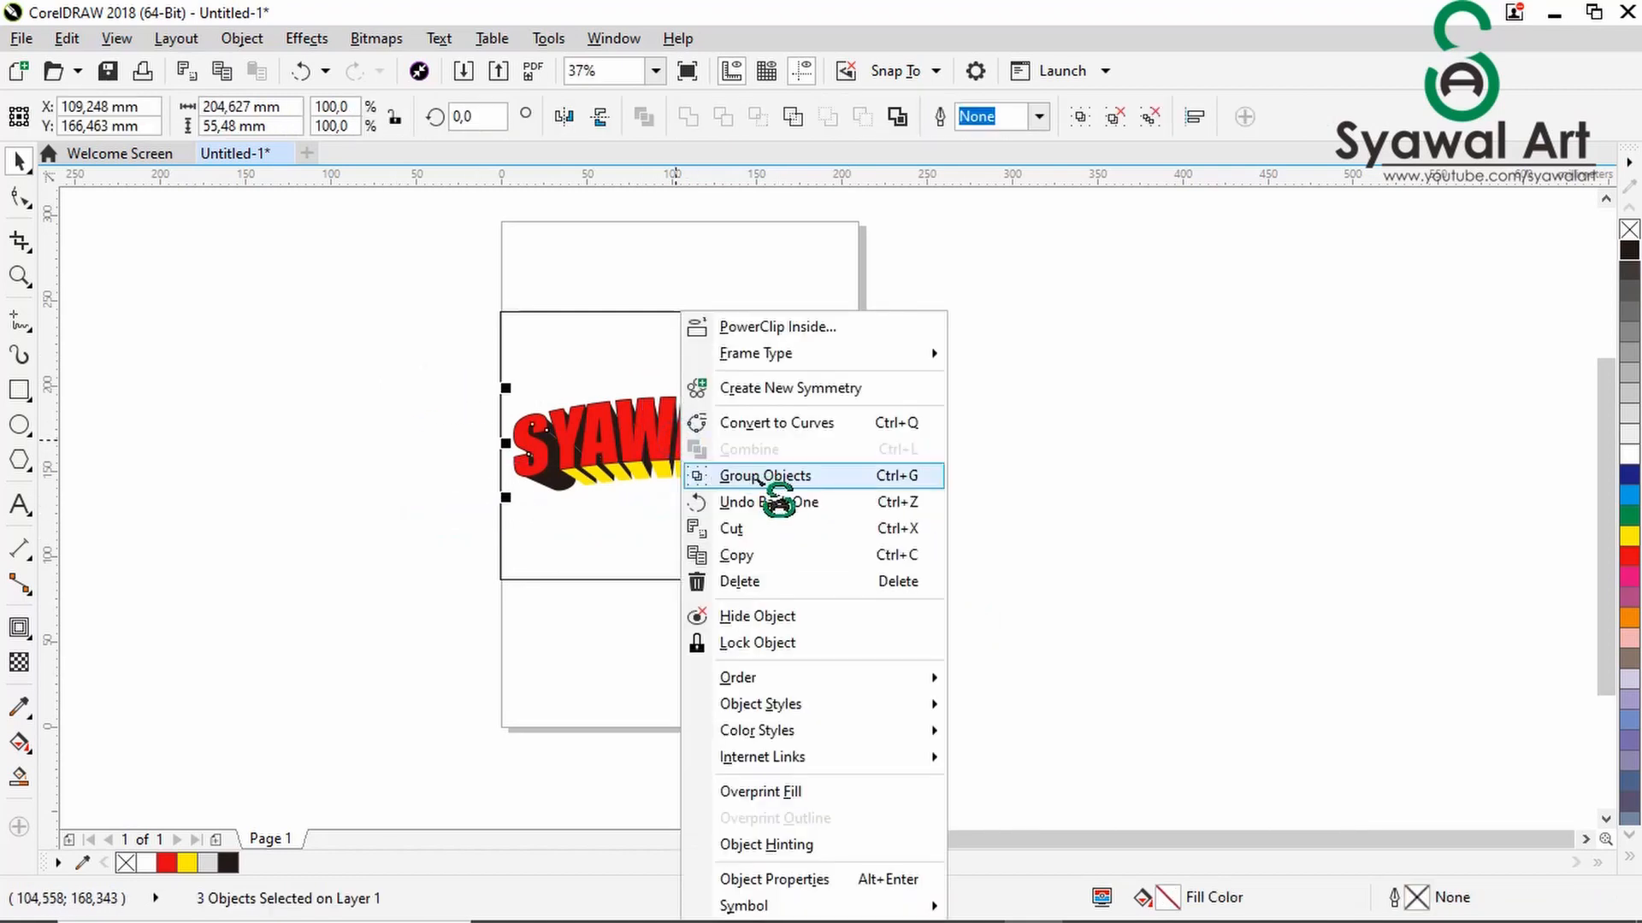
left_click(758, 477)
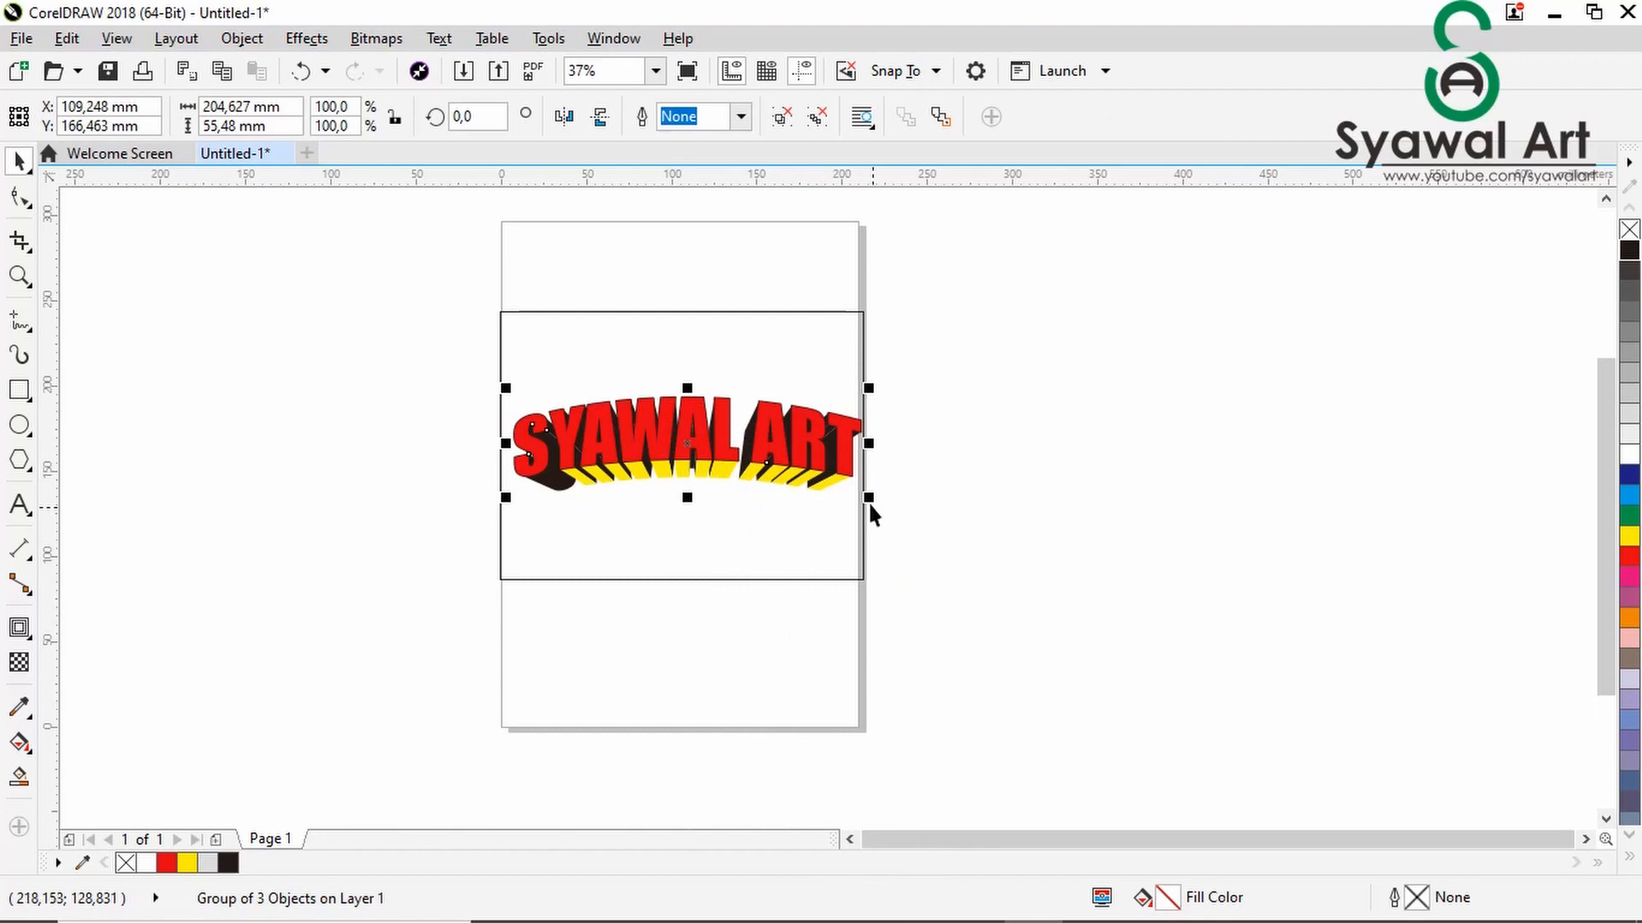
left_click_drag(869, 497, 831, 488)
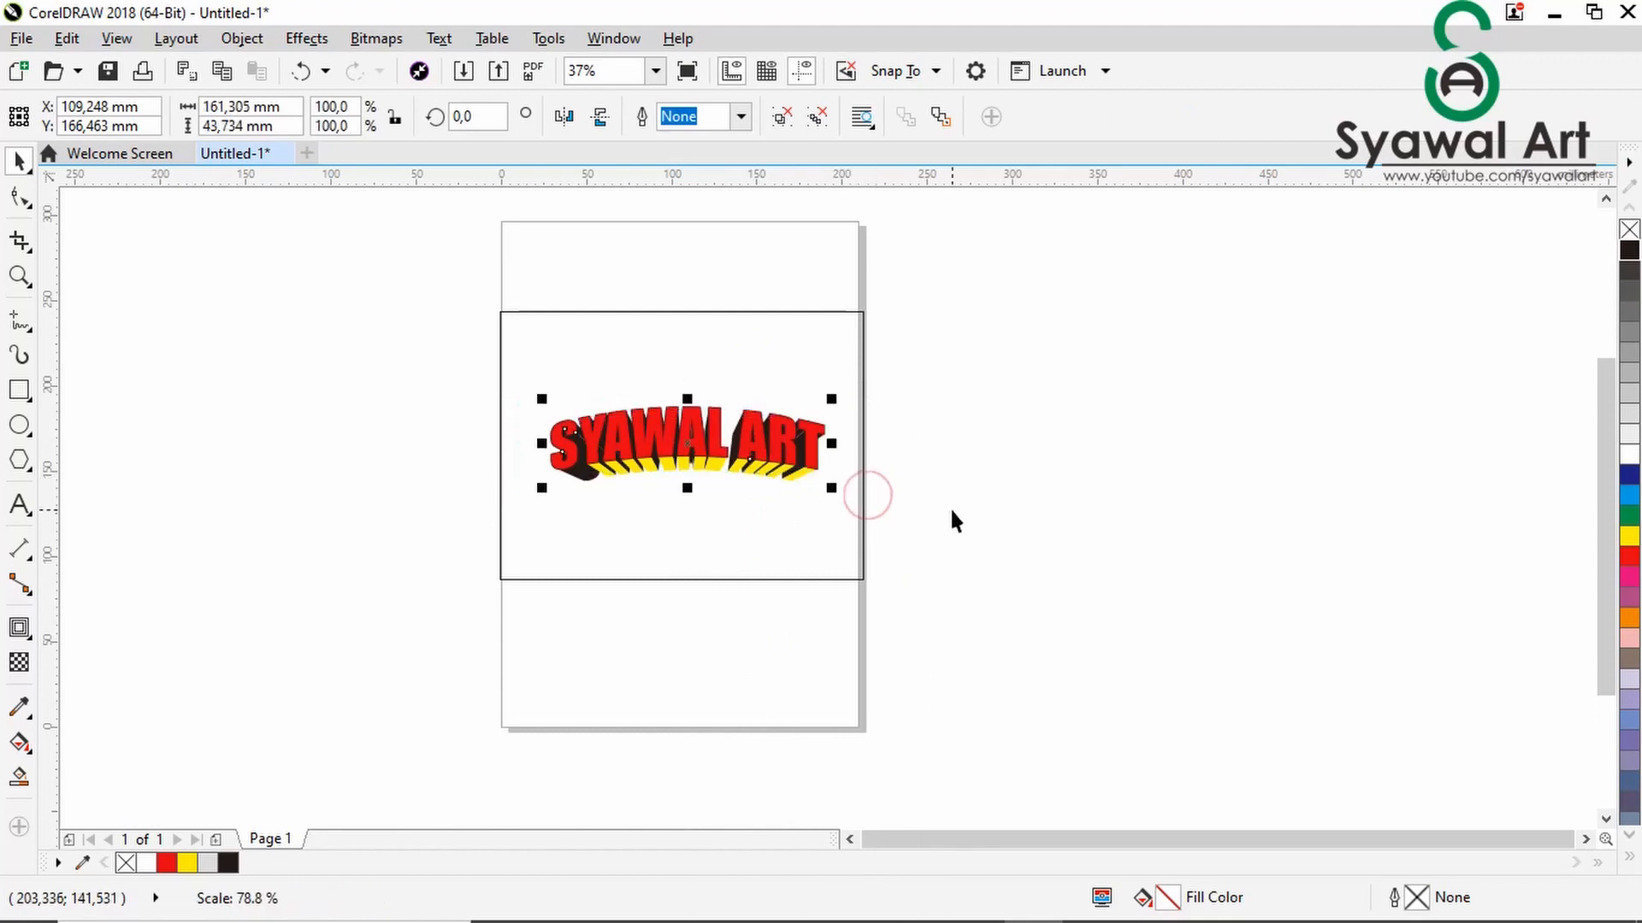
- Centre the rectangle and the lettering group on the page
left_click(779, 547)
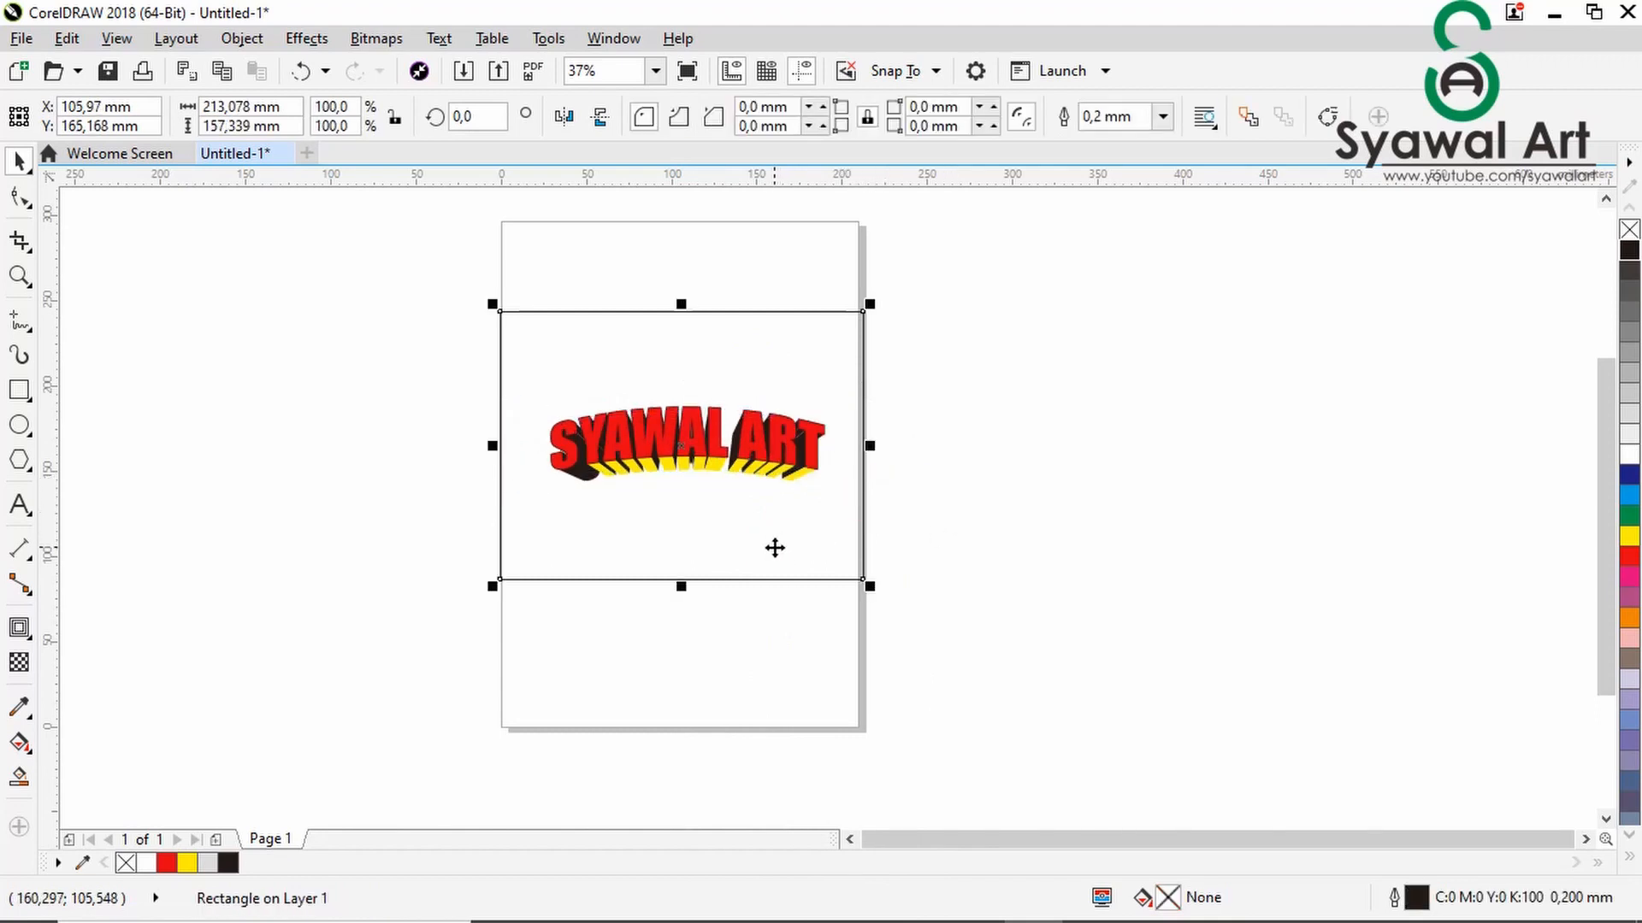
key("p")
left_click(972, 449)
left_click(685, 466)
key("p")
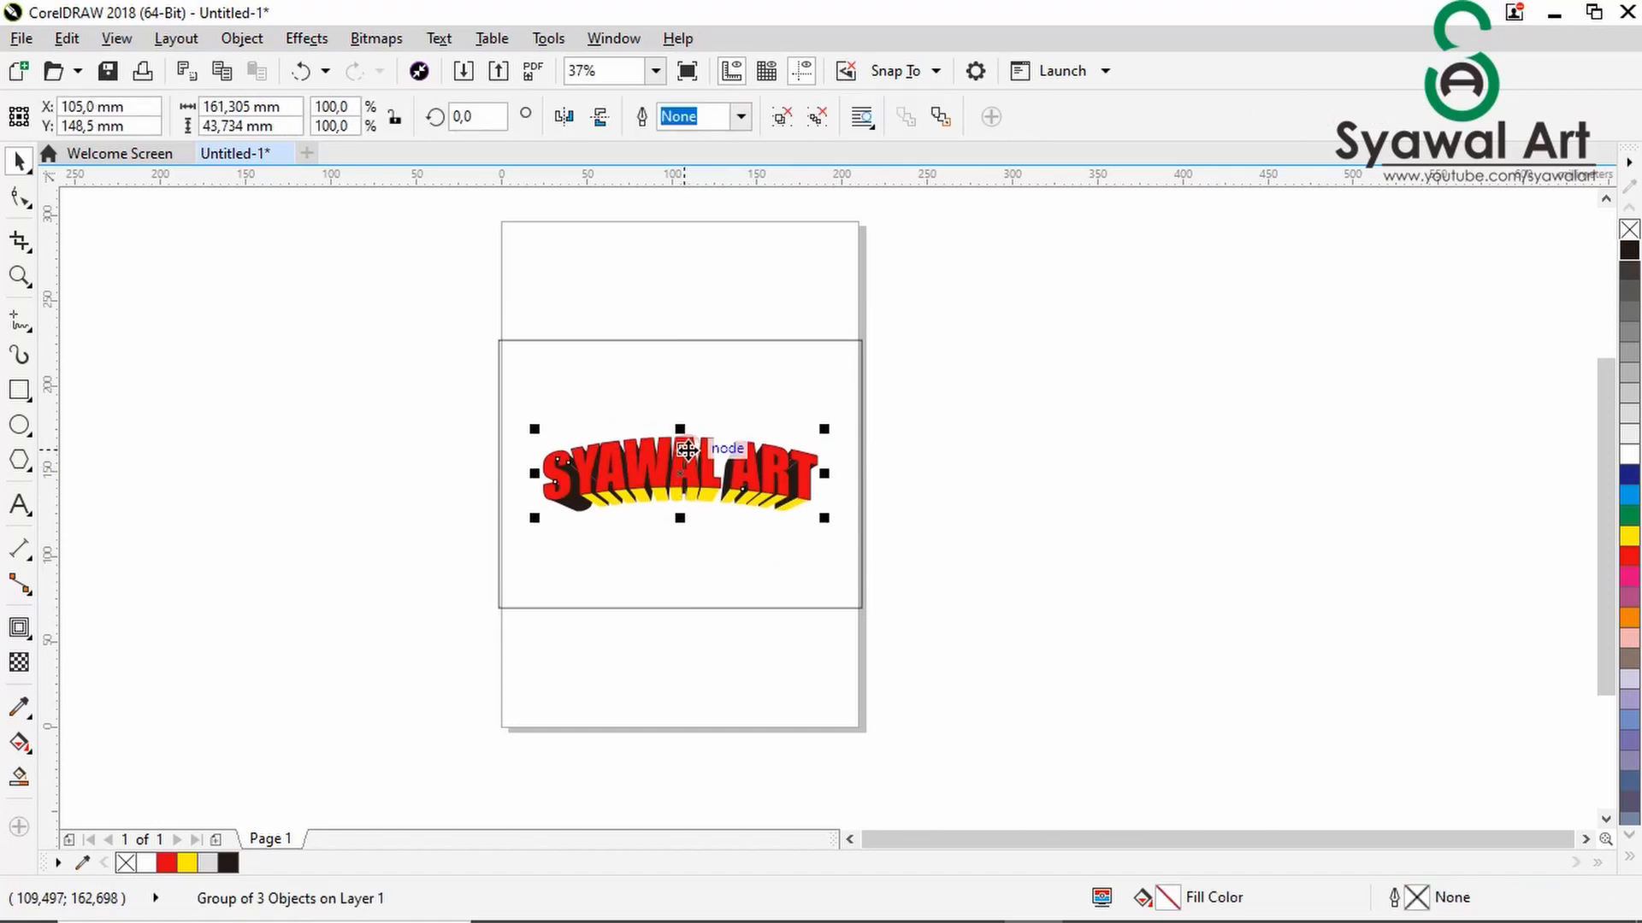
left_click(961, 464)
- Fill the background rectangle with blue (C:100 M:100 Y:0 K:0) and turn it into an elliptical fountain fill
left_click(799, 368)
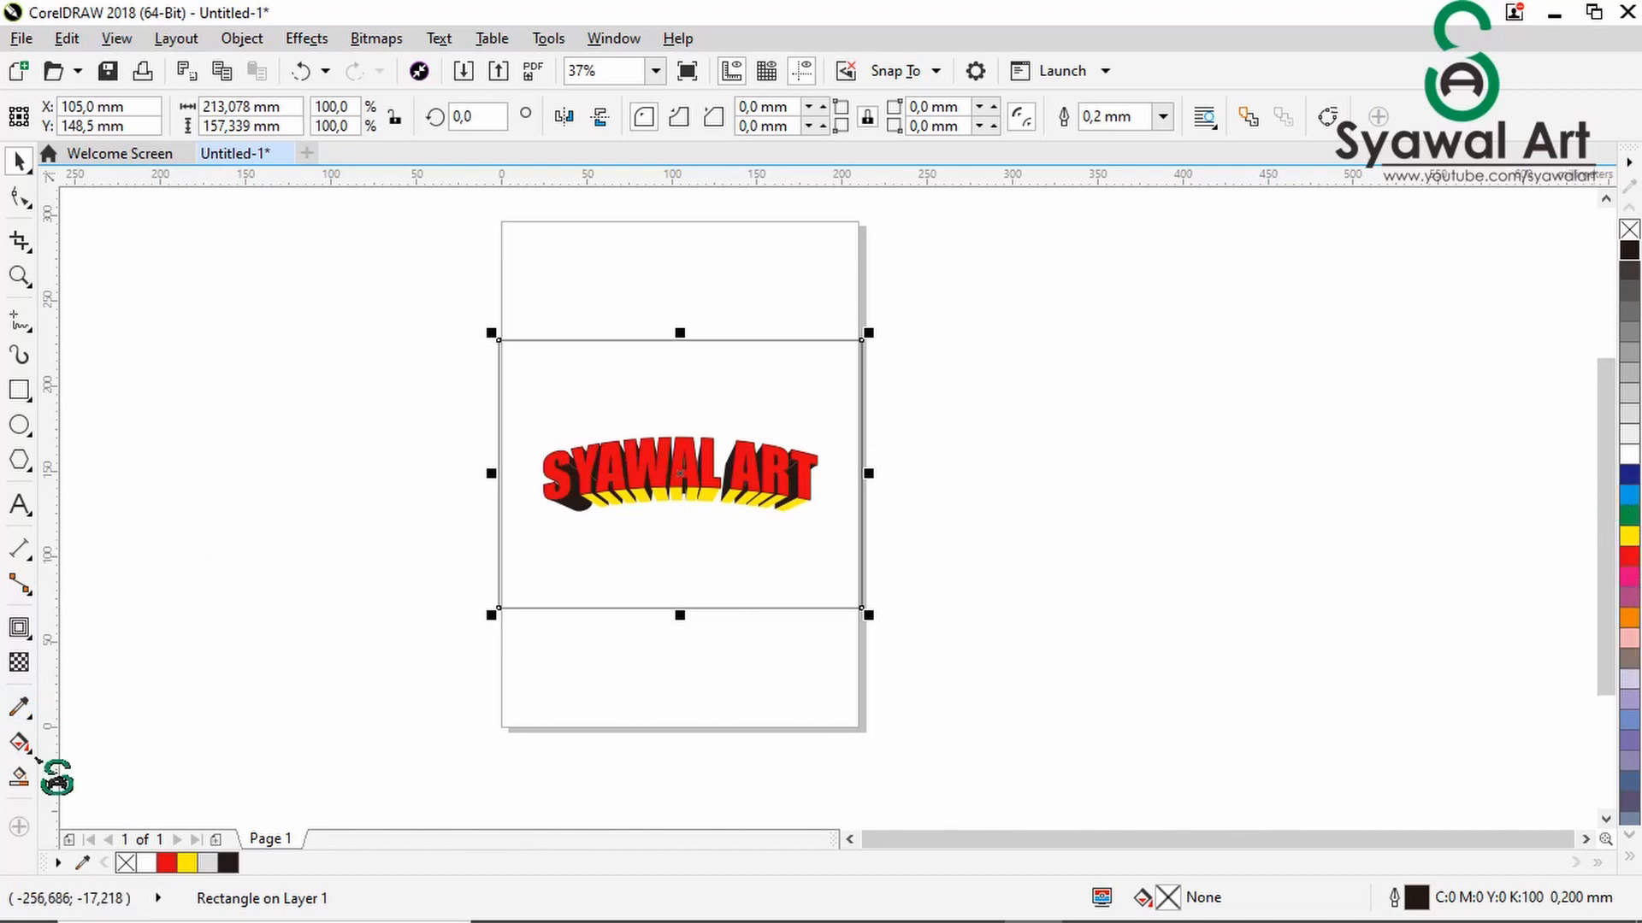
left_click(1629, 475)
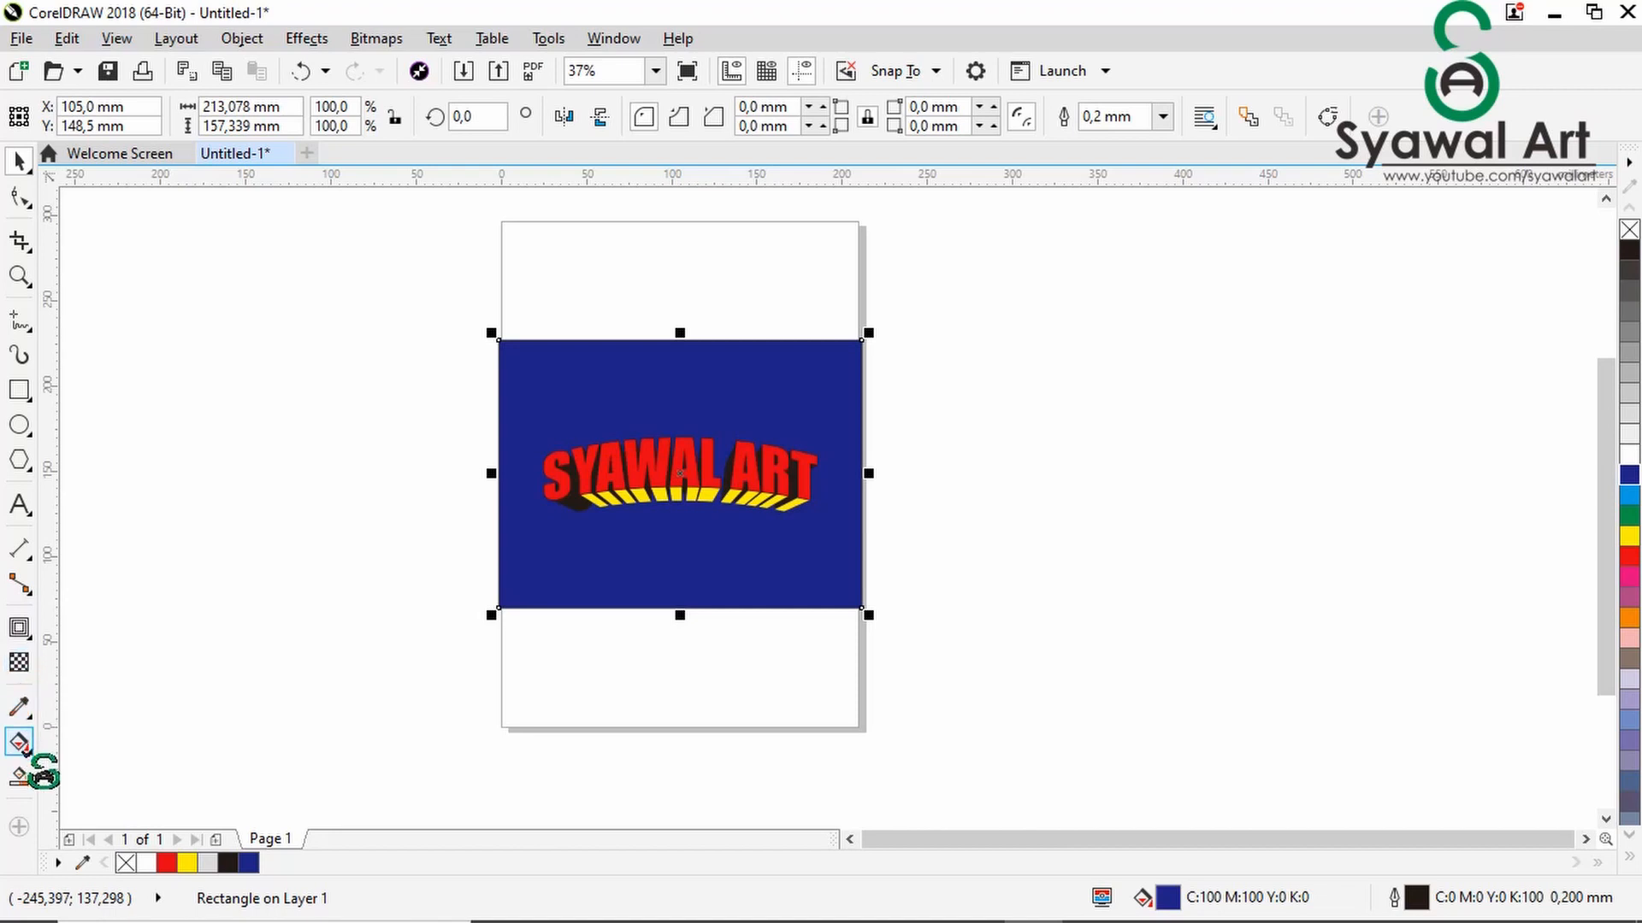
left_click(21, 742)
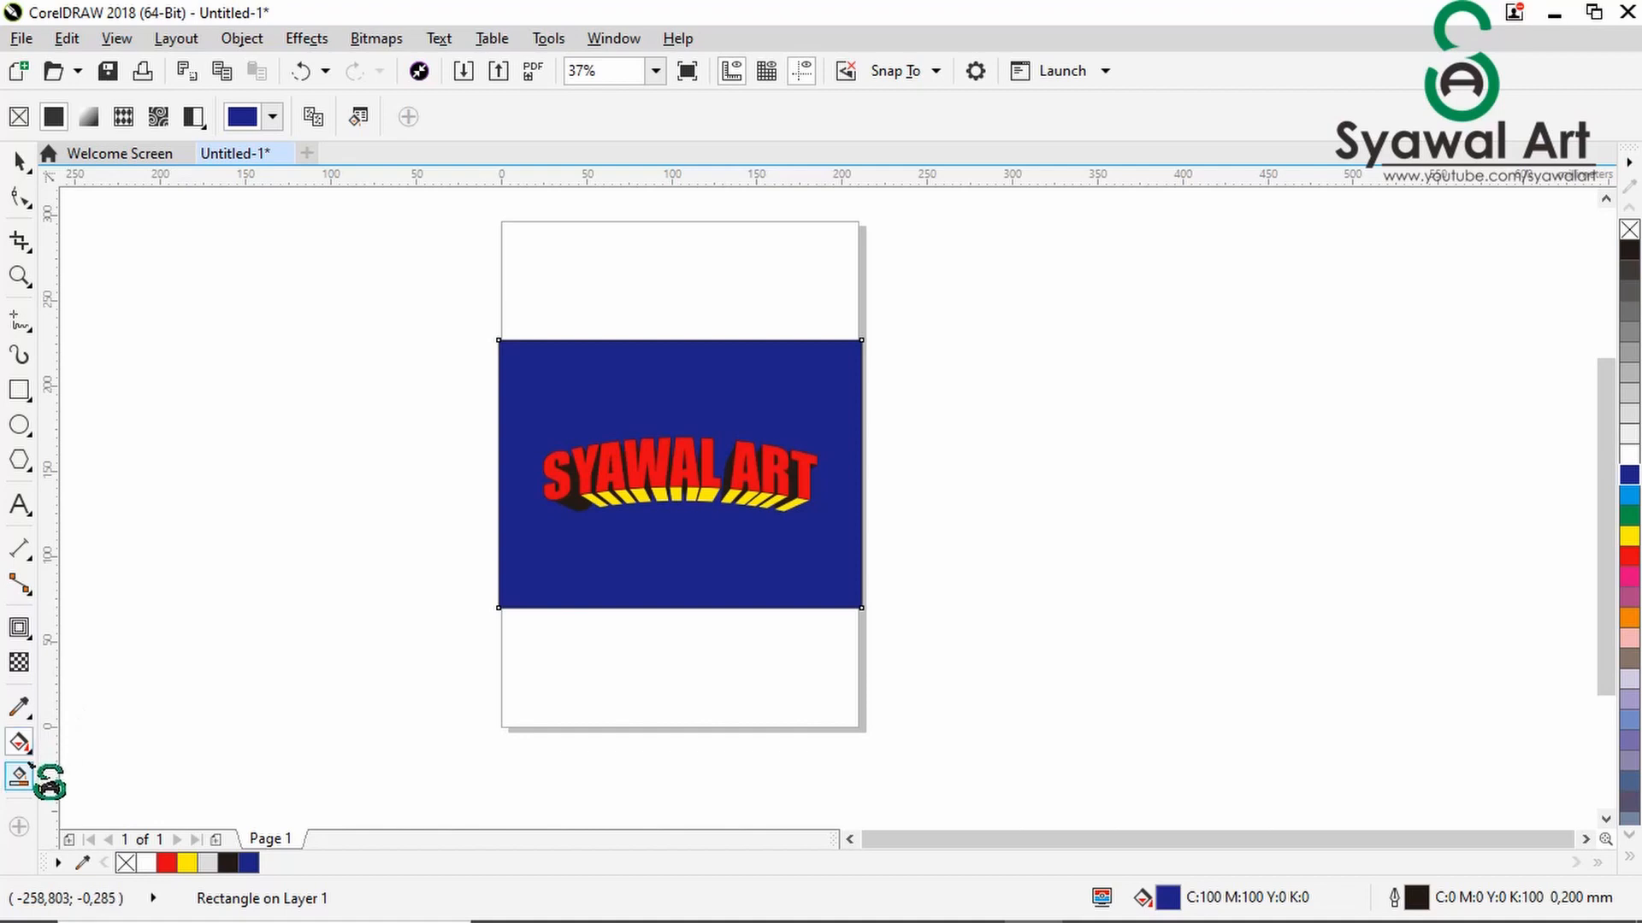
left_click(89, 117)
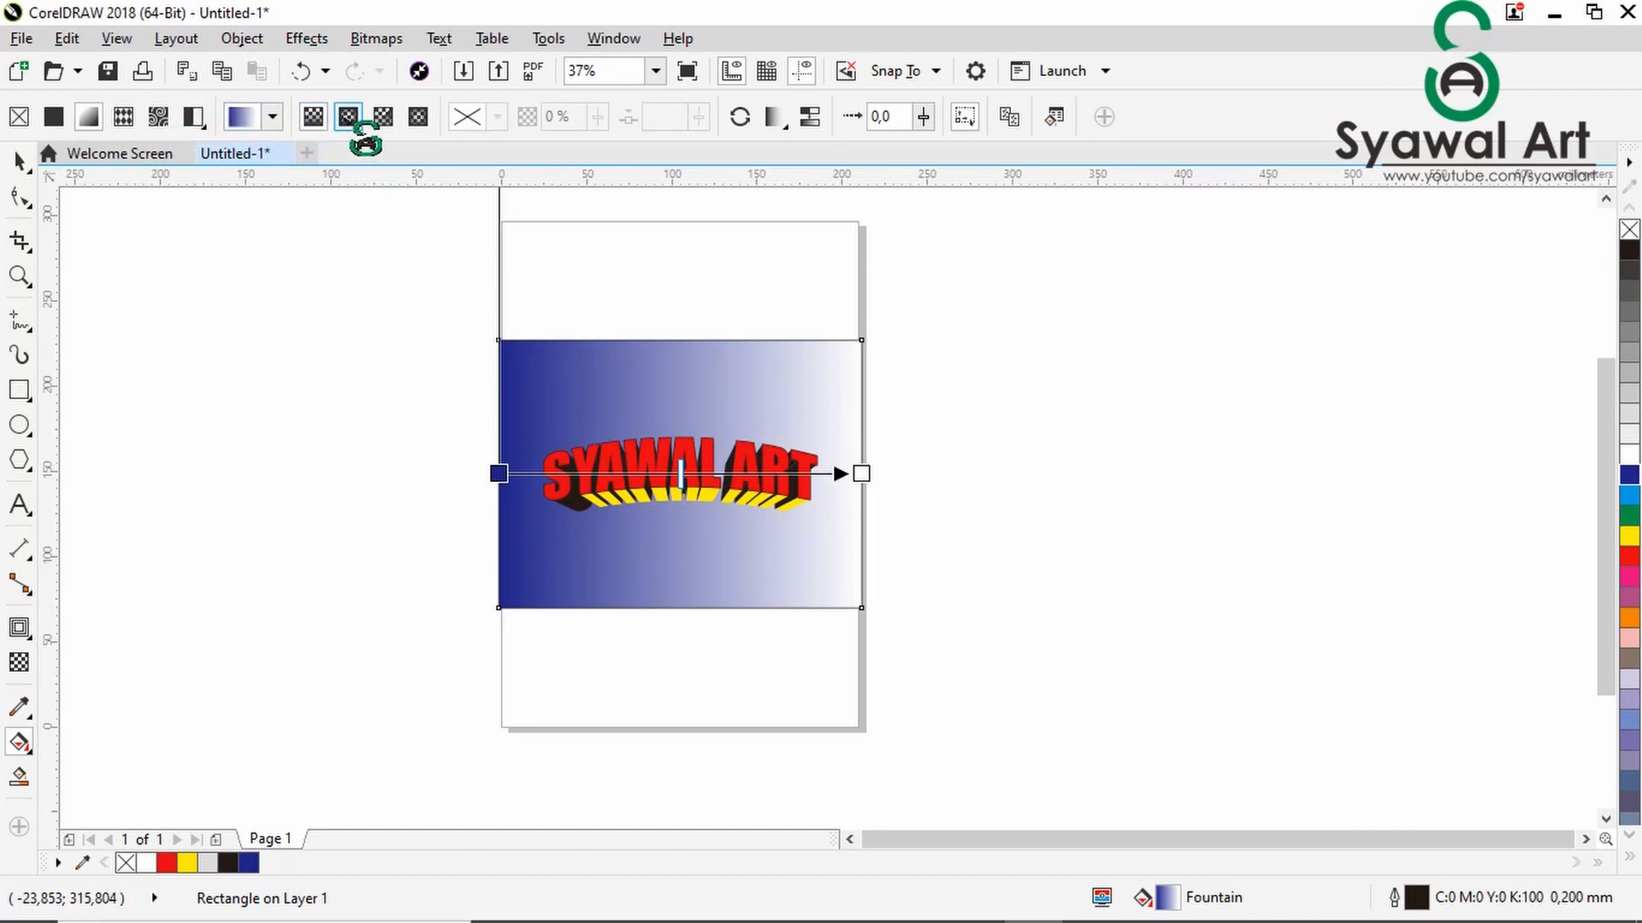
left_click(348, 117)
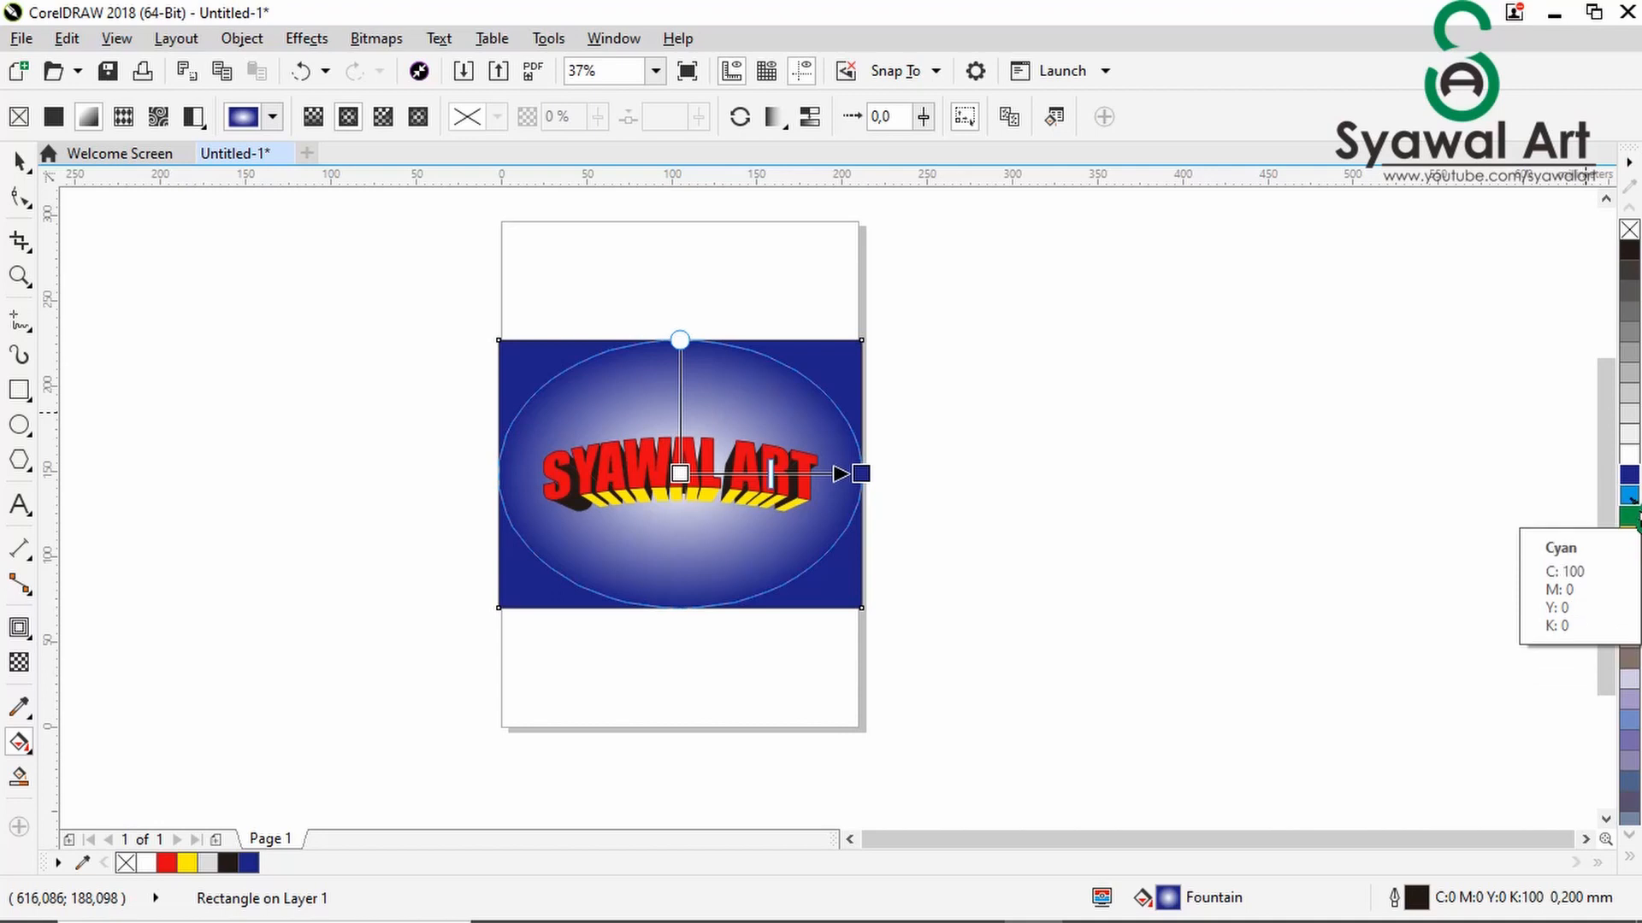
- Set the fountain fill's centre colour to cyan and keep its outer end at the rectangle's edge
left_click_drag(1628, 498, 870, 449)
left_click_drag(682, 474, 679, 474)
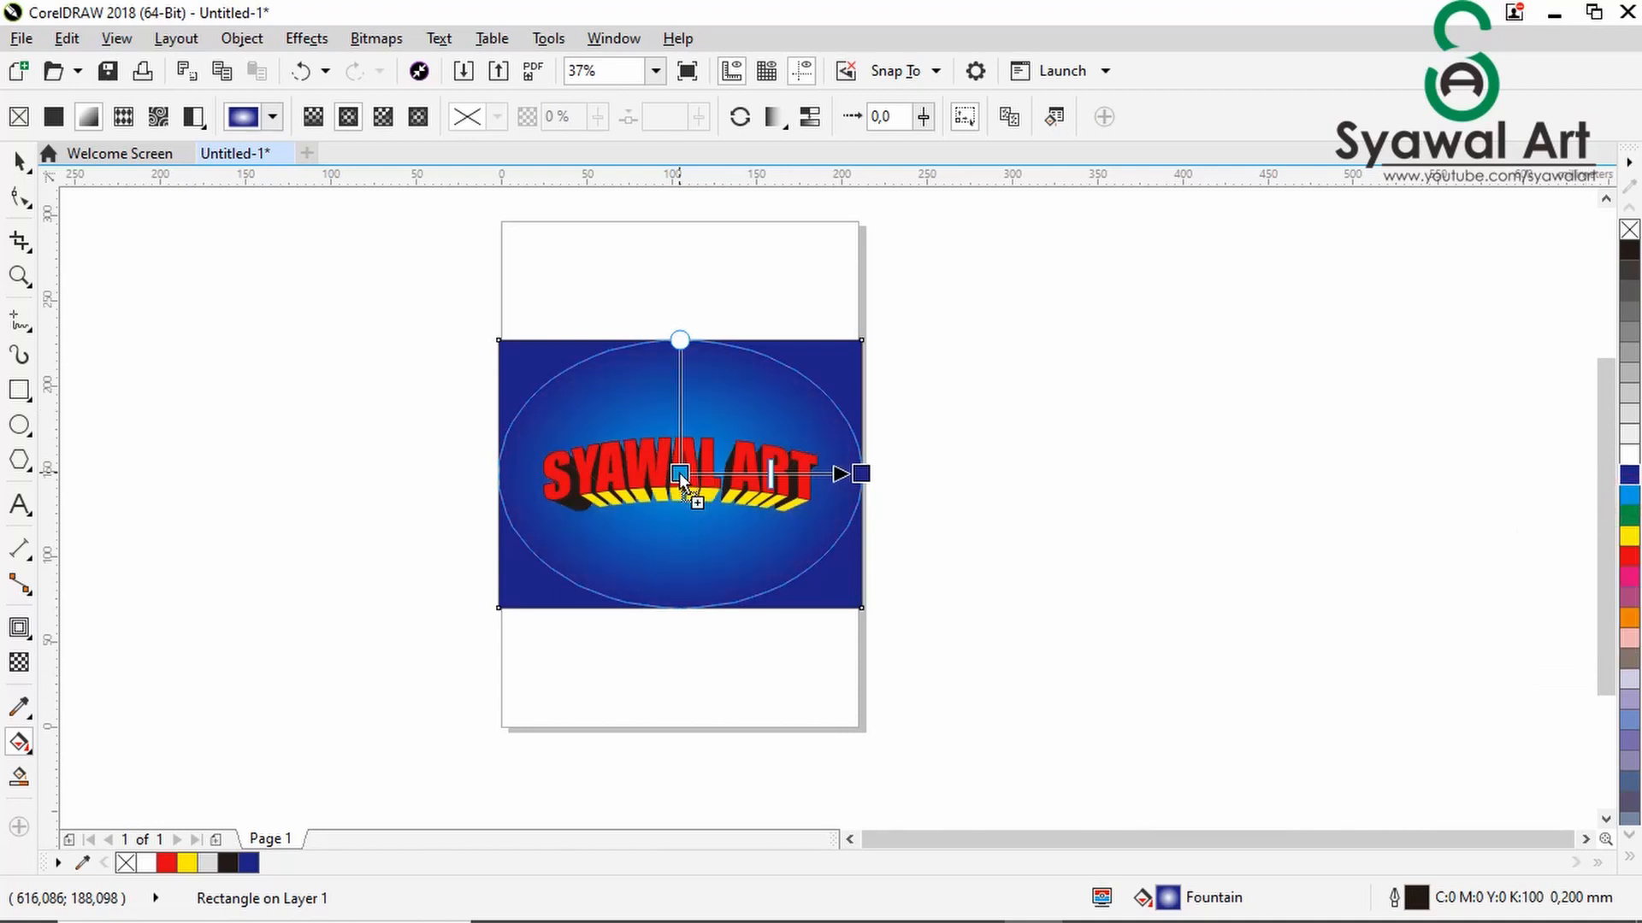
left_click_drag(864, 476, 878, 475)
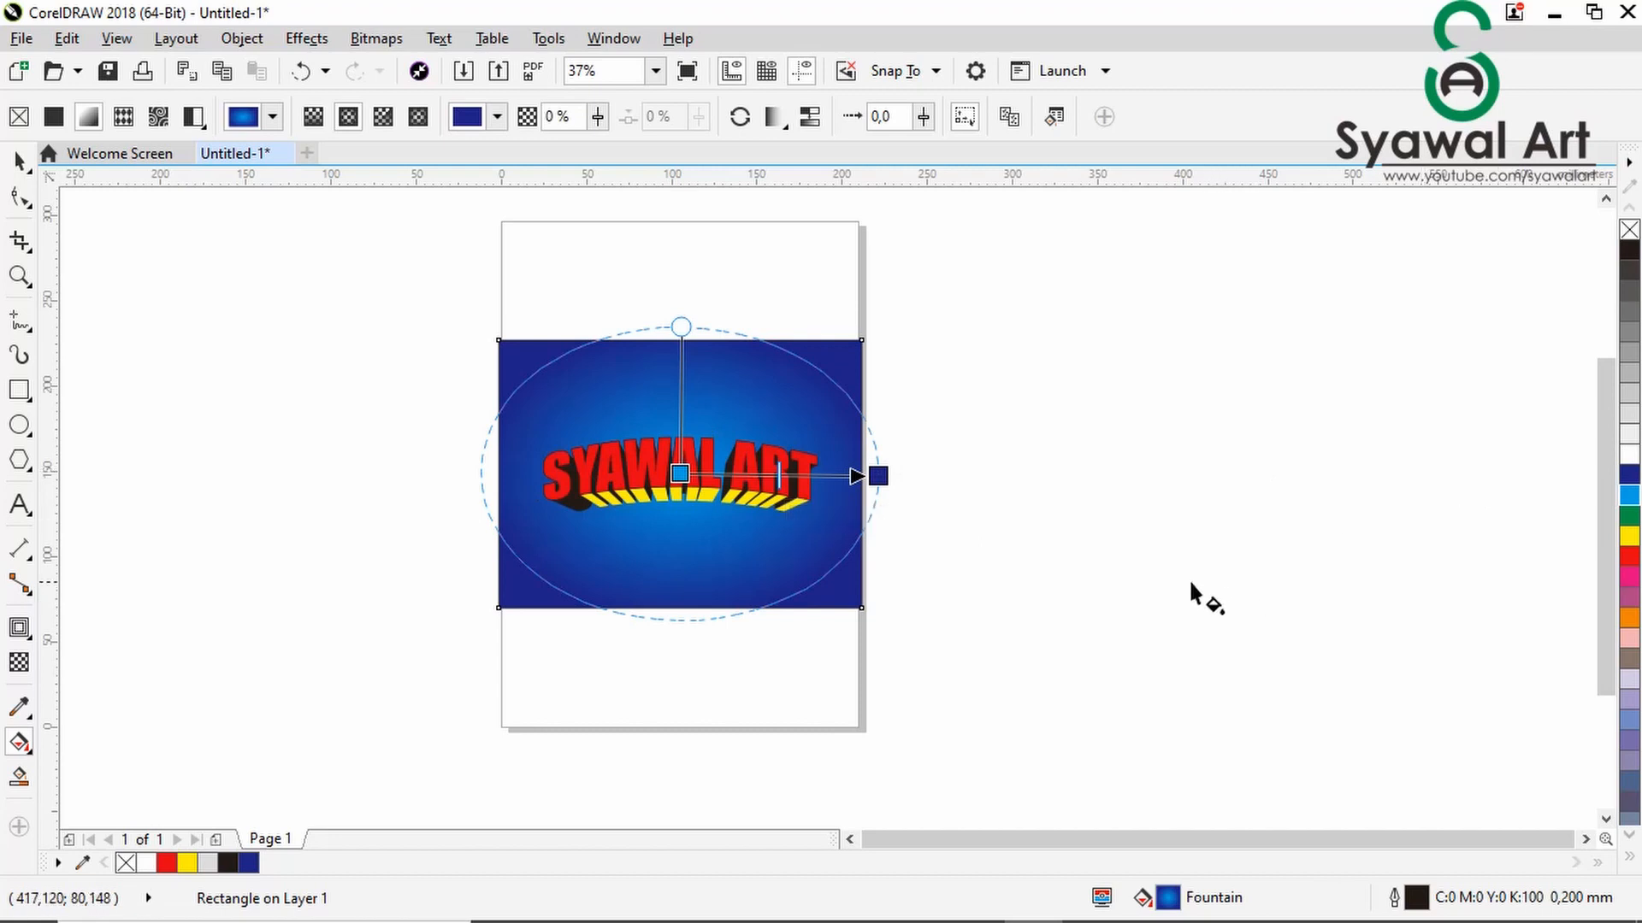
left_click_drag(881, 477, 863, 475)
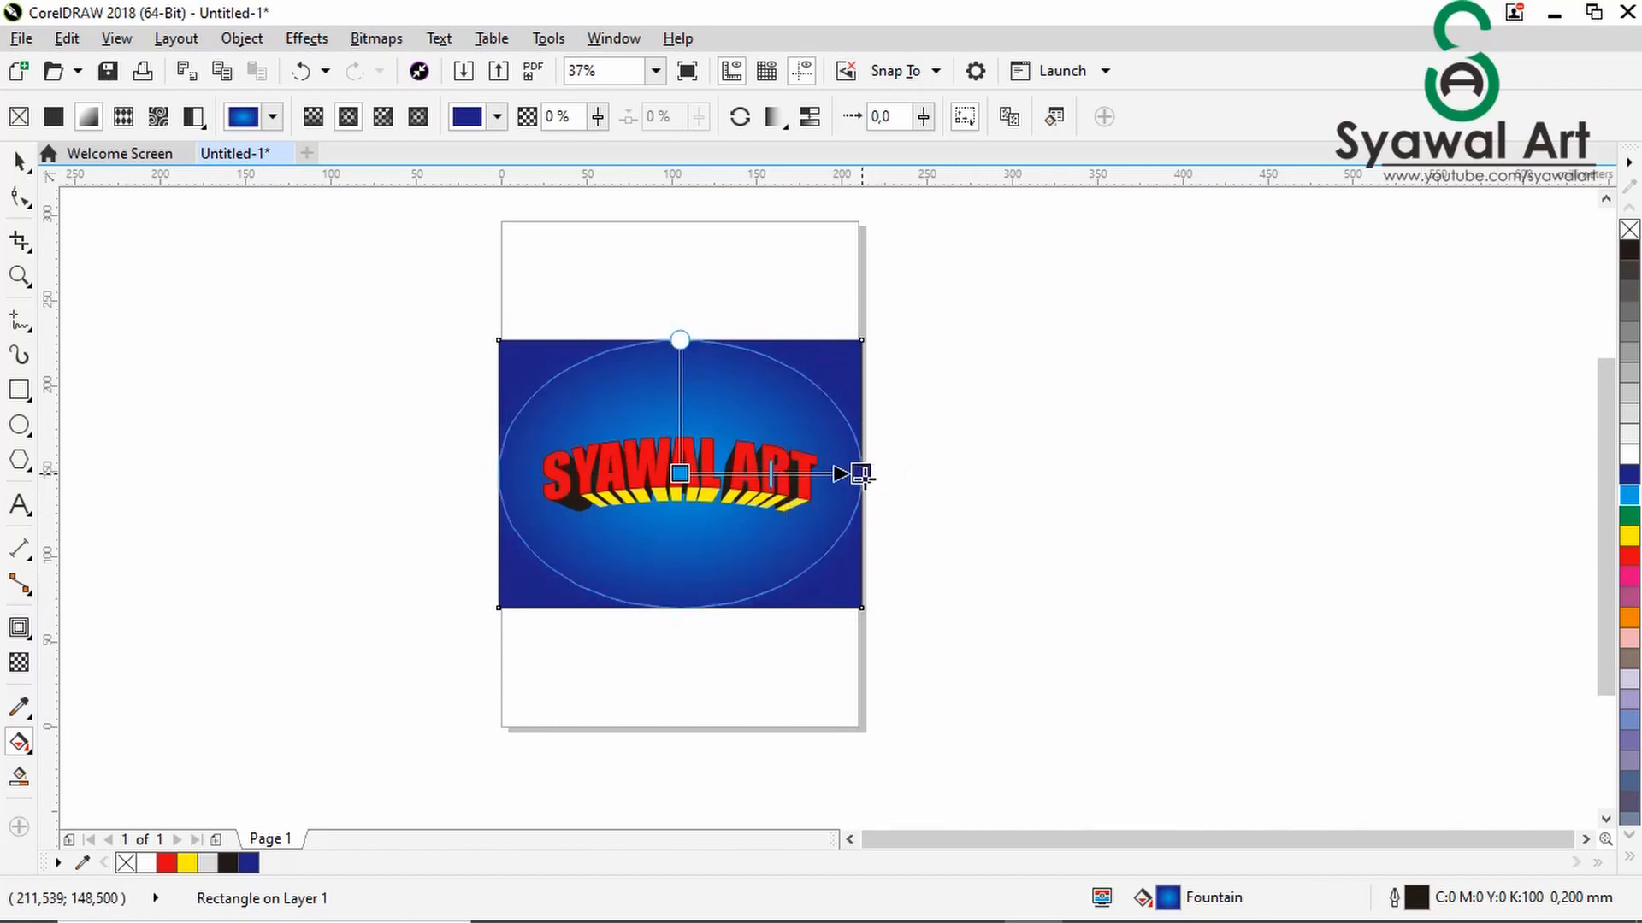
left_click(18, 160)
left_click(184, 364)
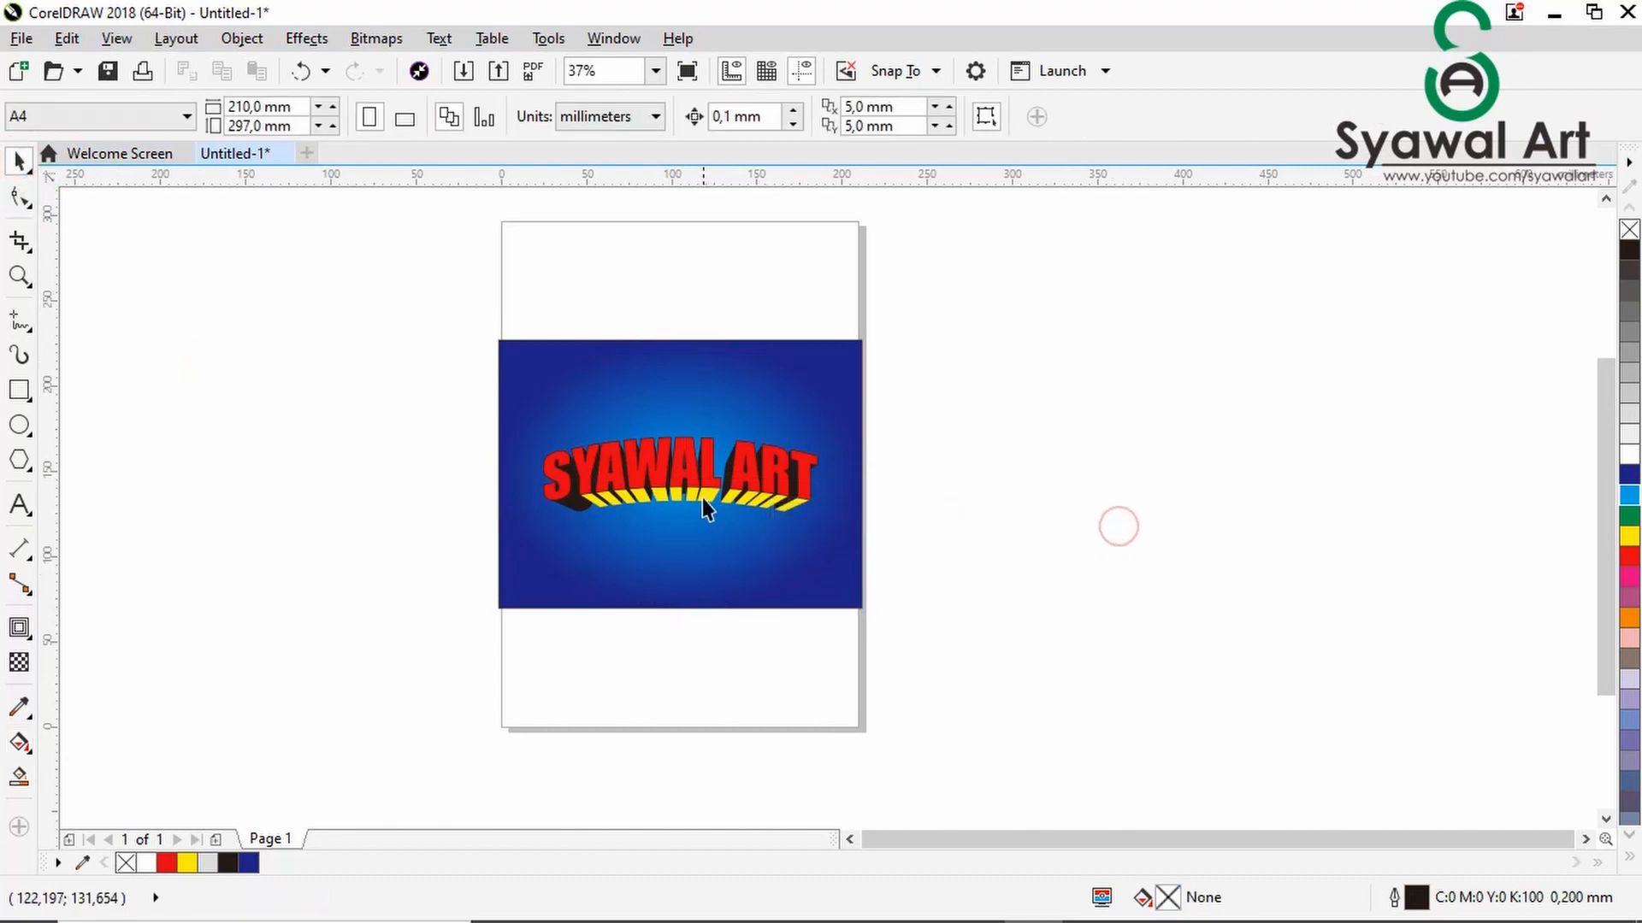
- Ungroup the SYAWAL ART lettering group into its separate objects
scroll(701, 497, "up", 2)
scroll(699, 494, "down", 2)
scroll(630, 496, "up", 2)
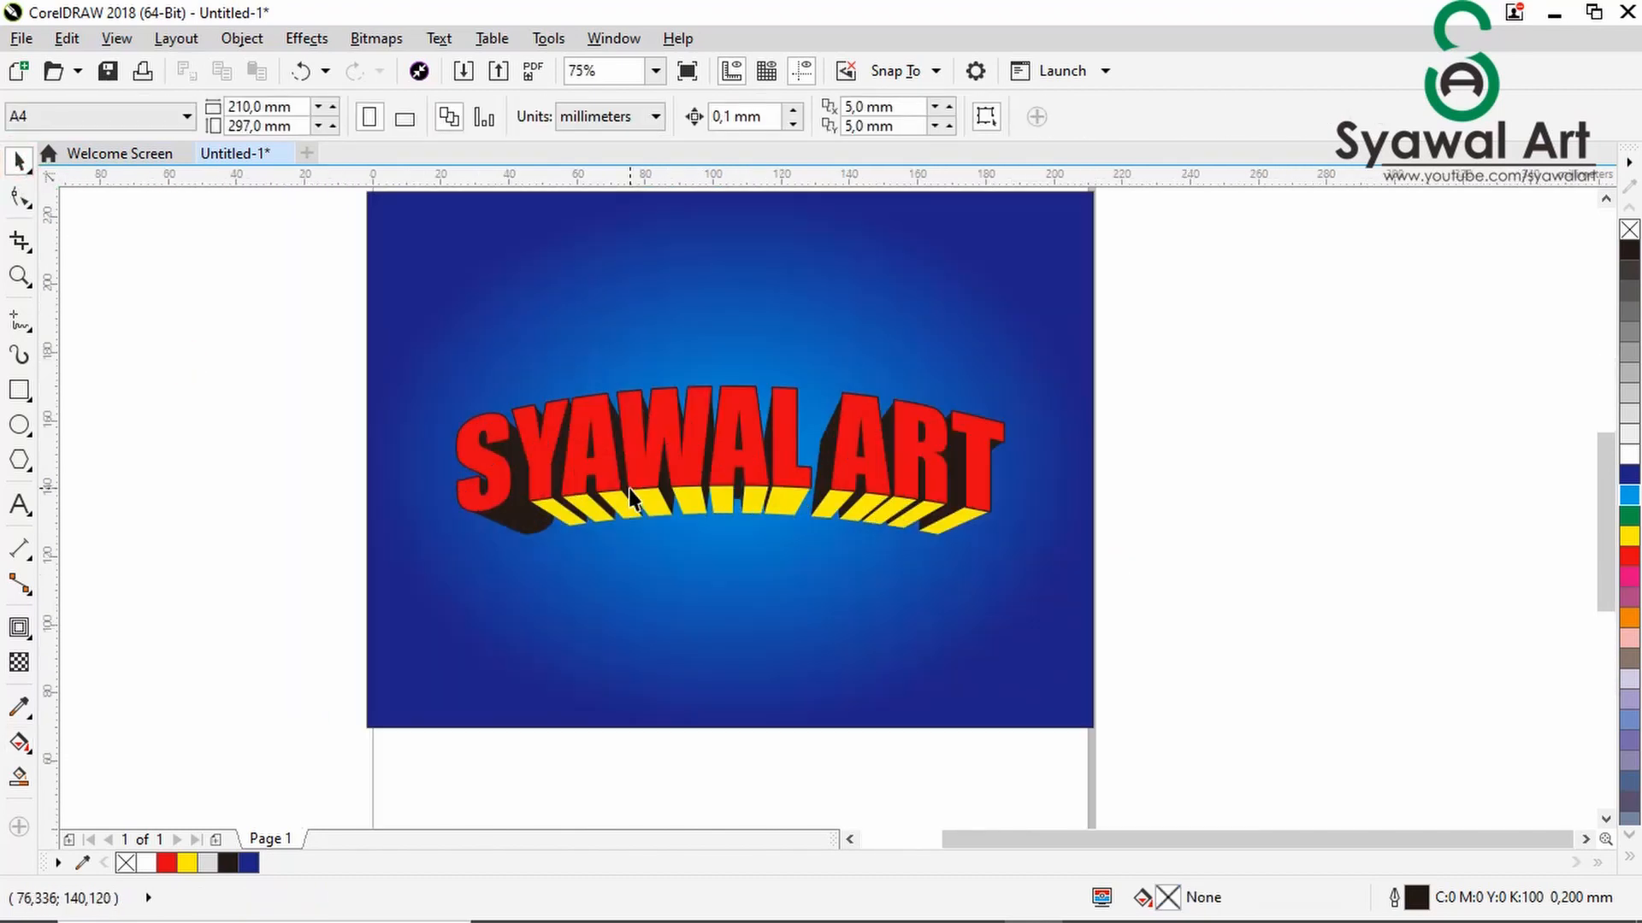
scroll(630, 498, "down", 2)
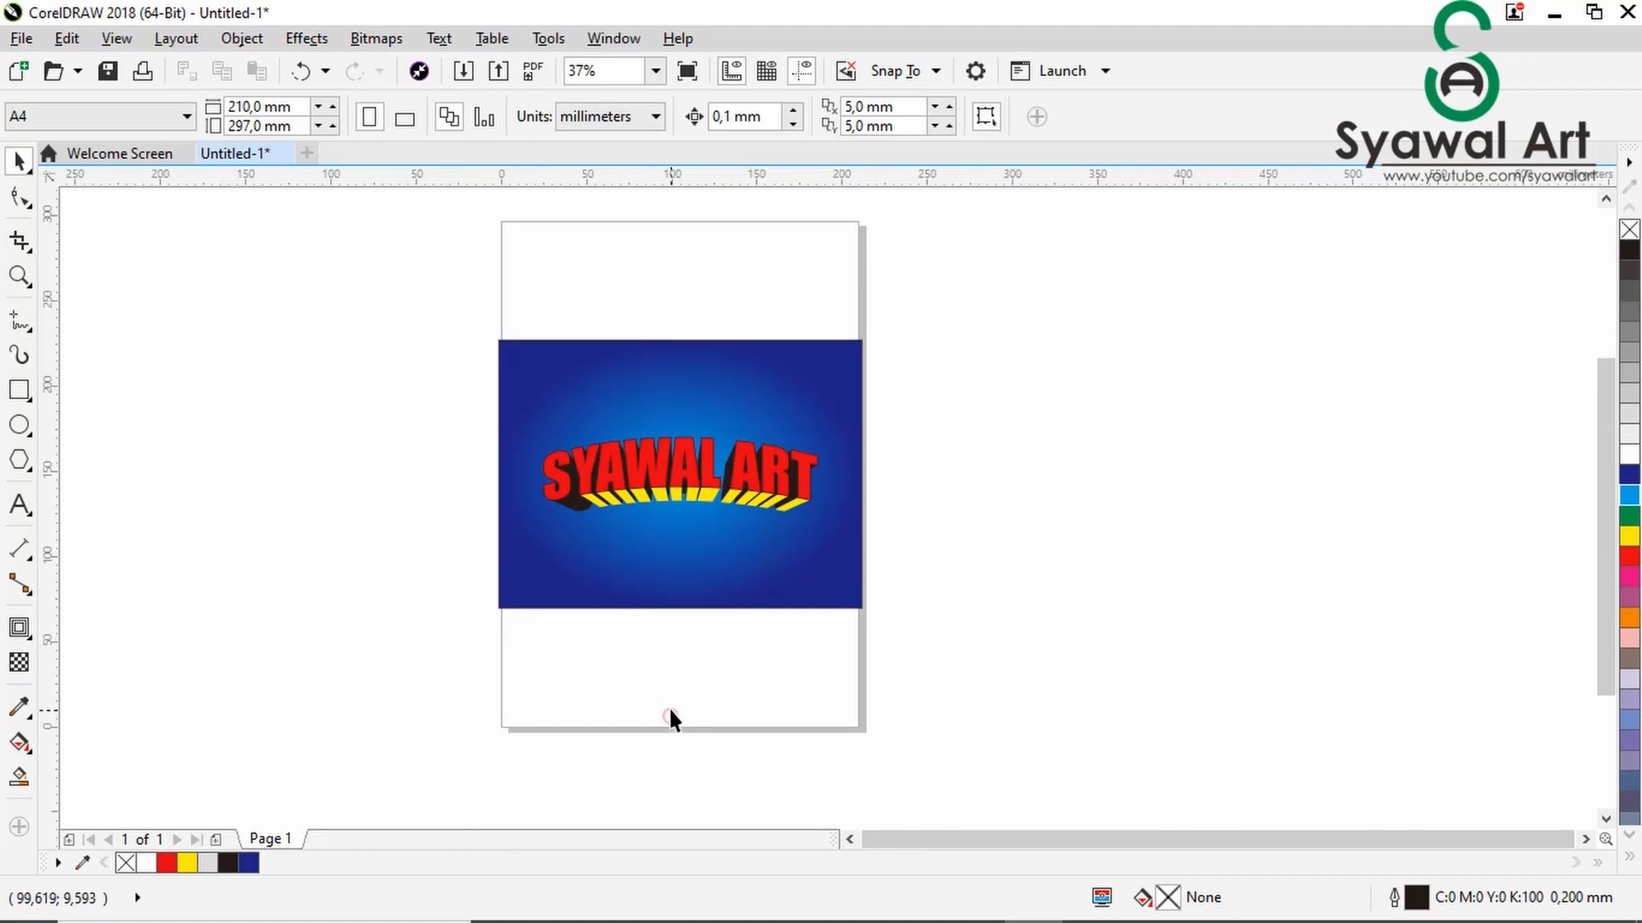
scroll(648, 516, "up", 4)
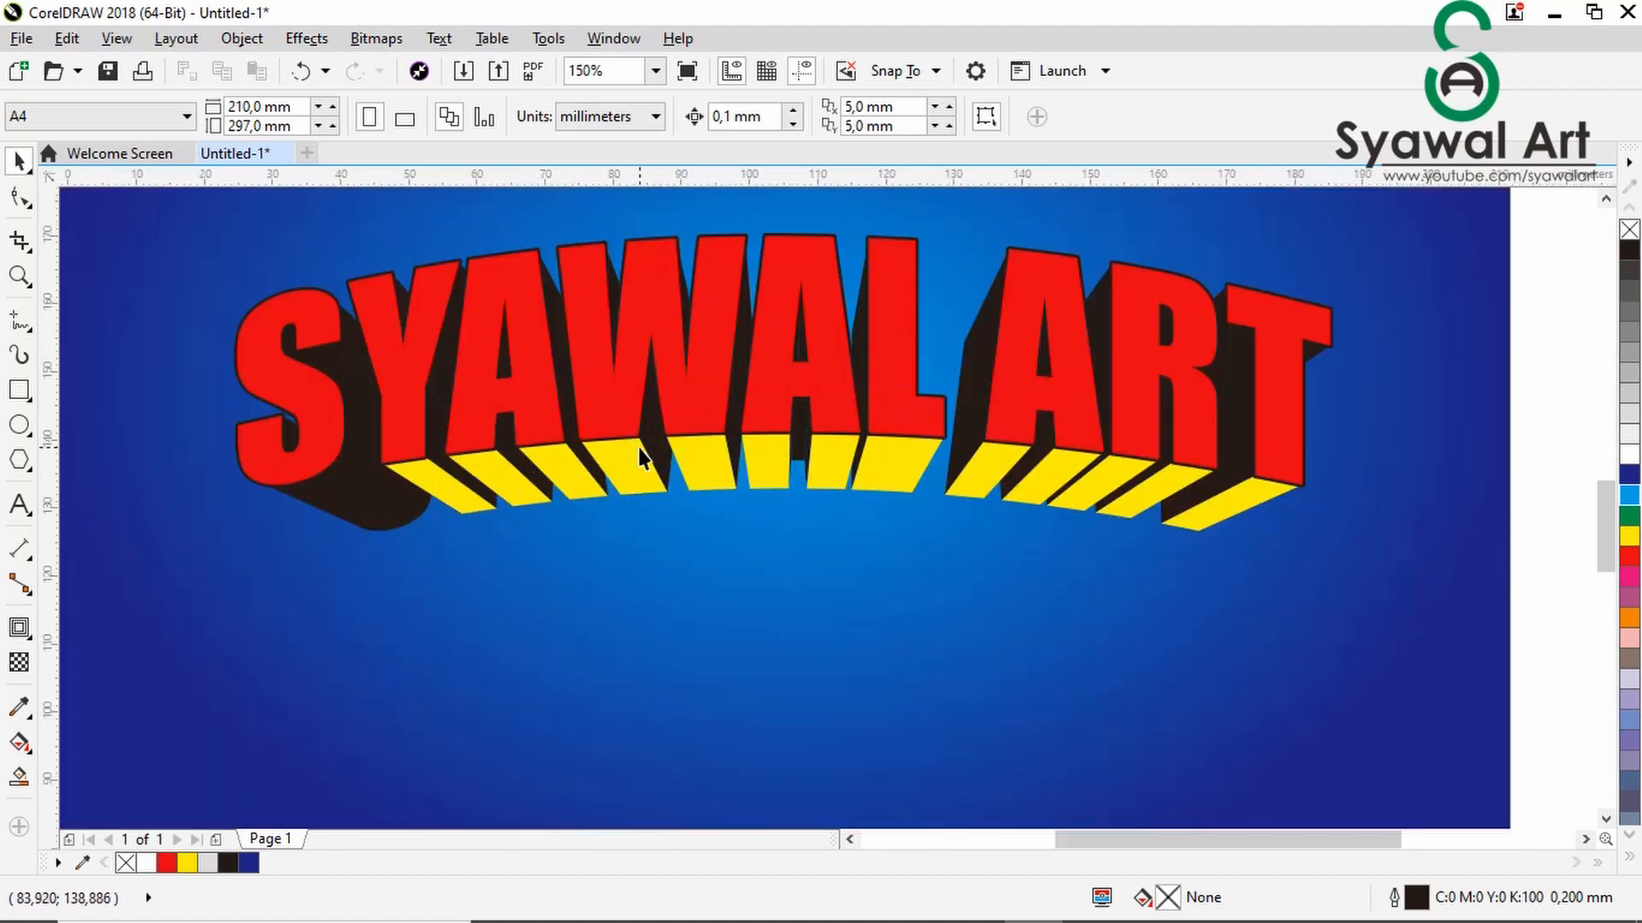
left_click(641, 458)
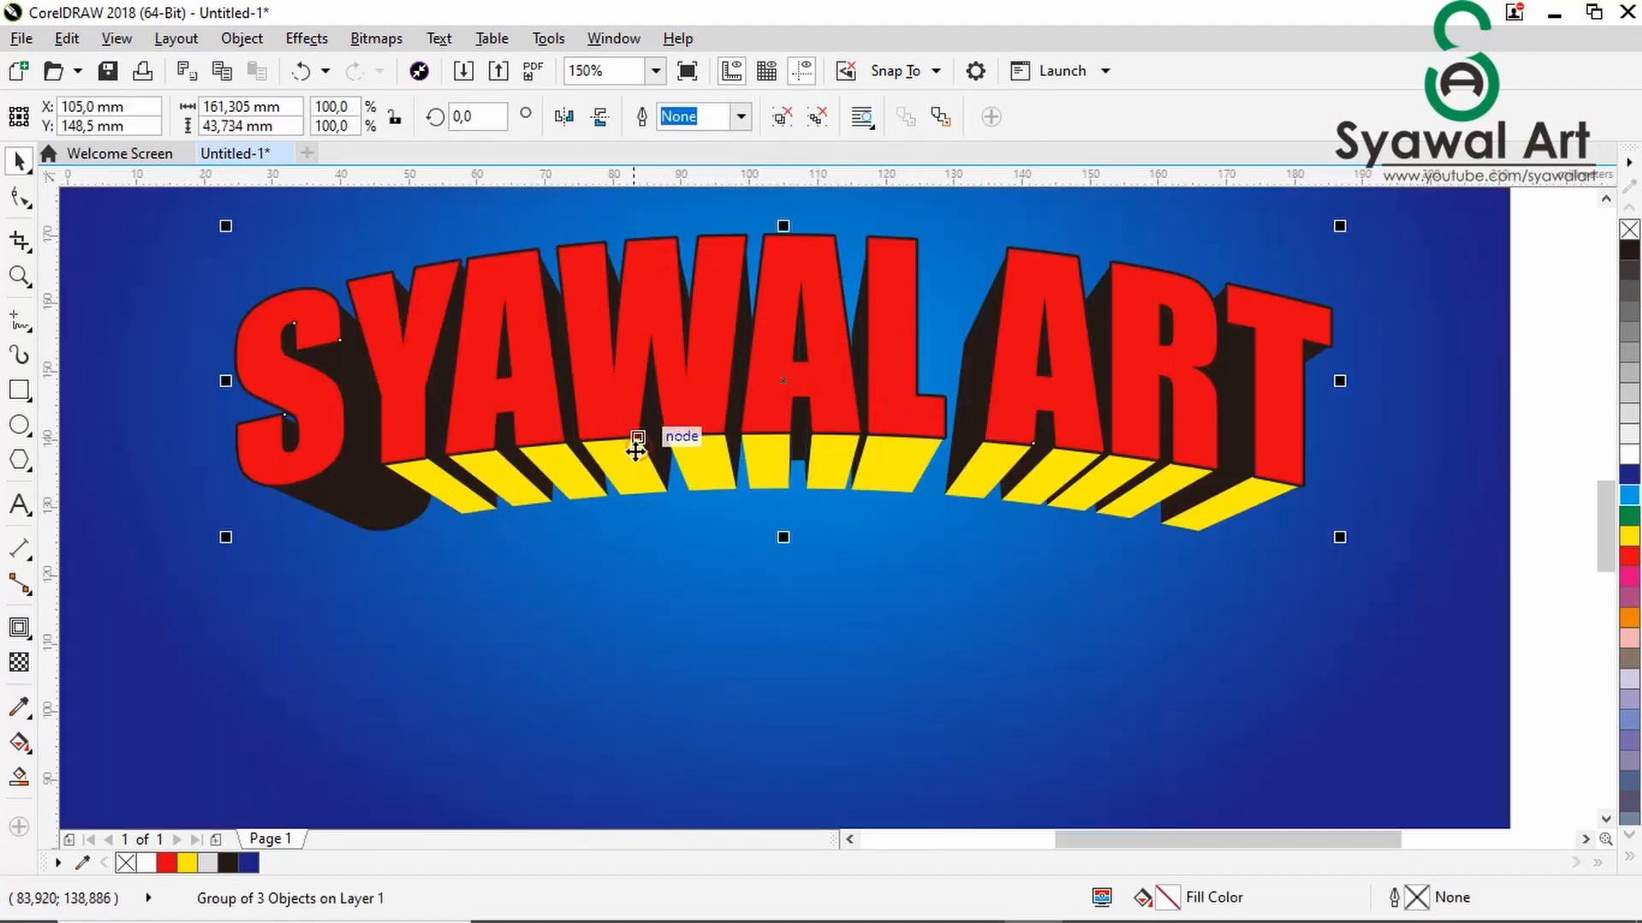
left_click(781, 117)
scroll(782, 376, "down", 2)
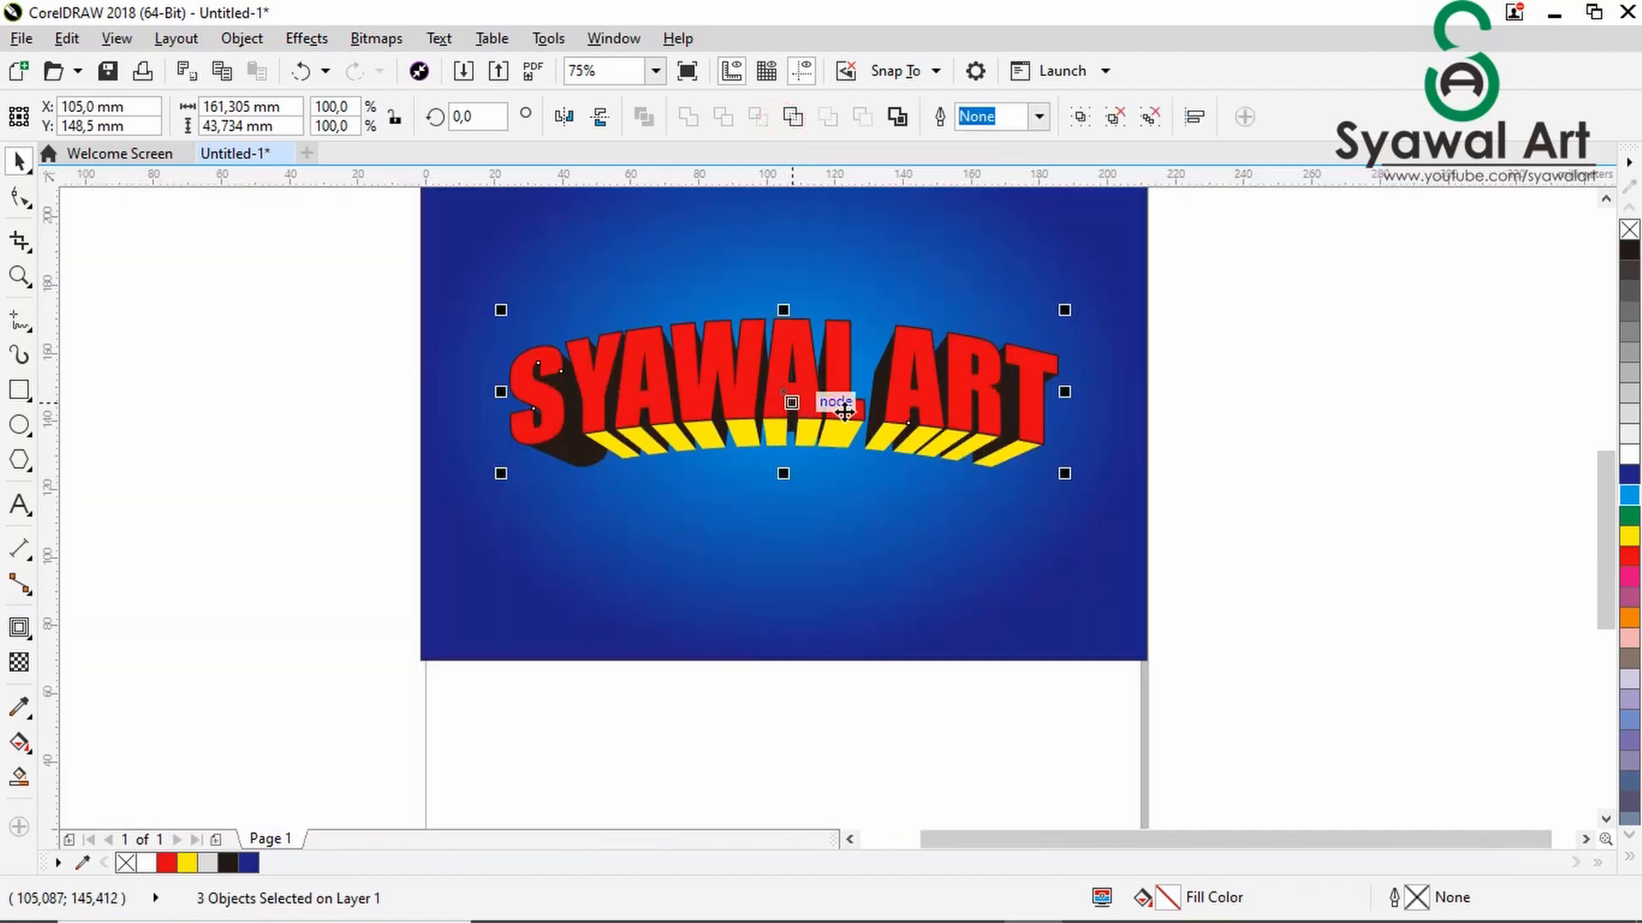
left_click(1337, 479)
- Fill the yellow undersides of the R and T in ART with black
scroll(906, 433, "up", 2)
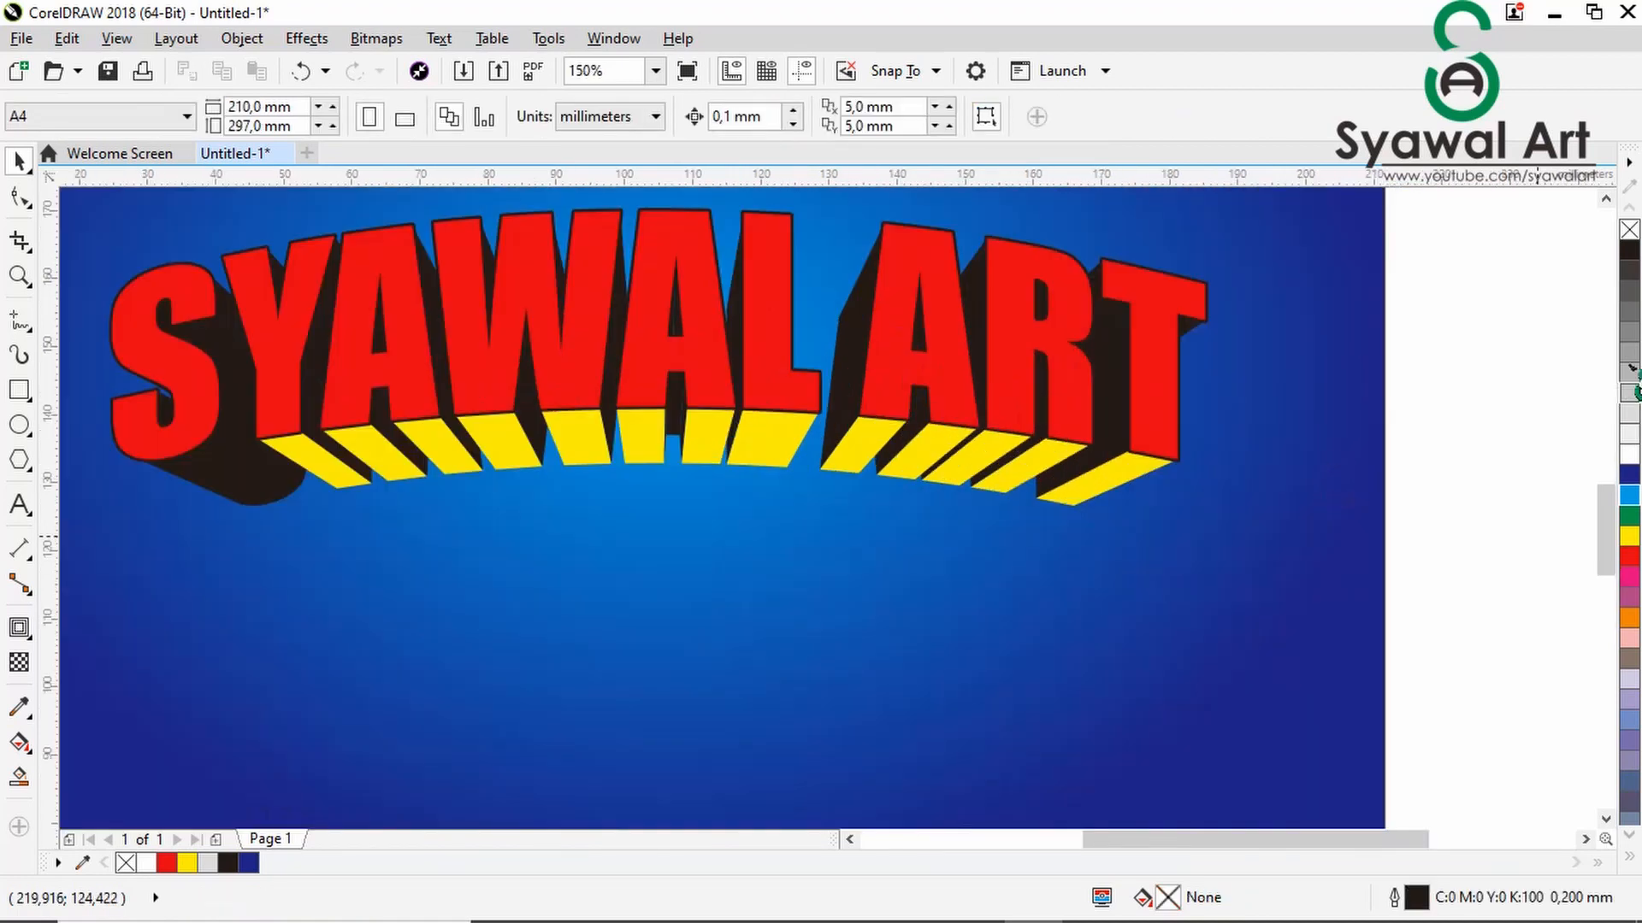
left_click_drag(1156, 479, 1120, 468)
left_click_drag(1476, 412, 175, 542)
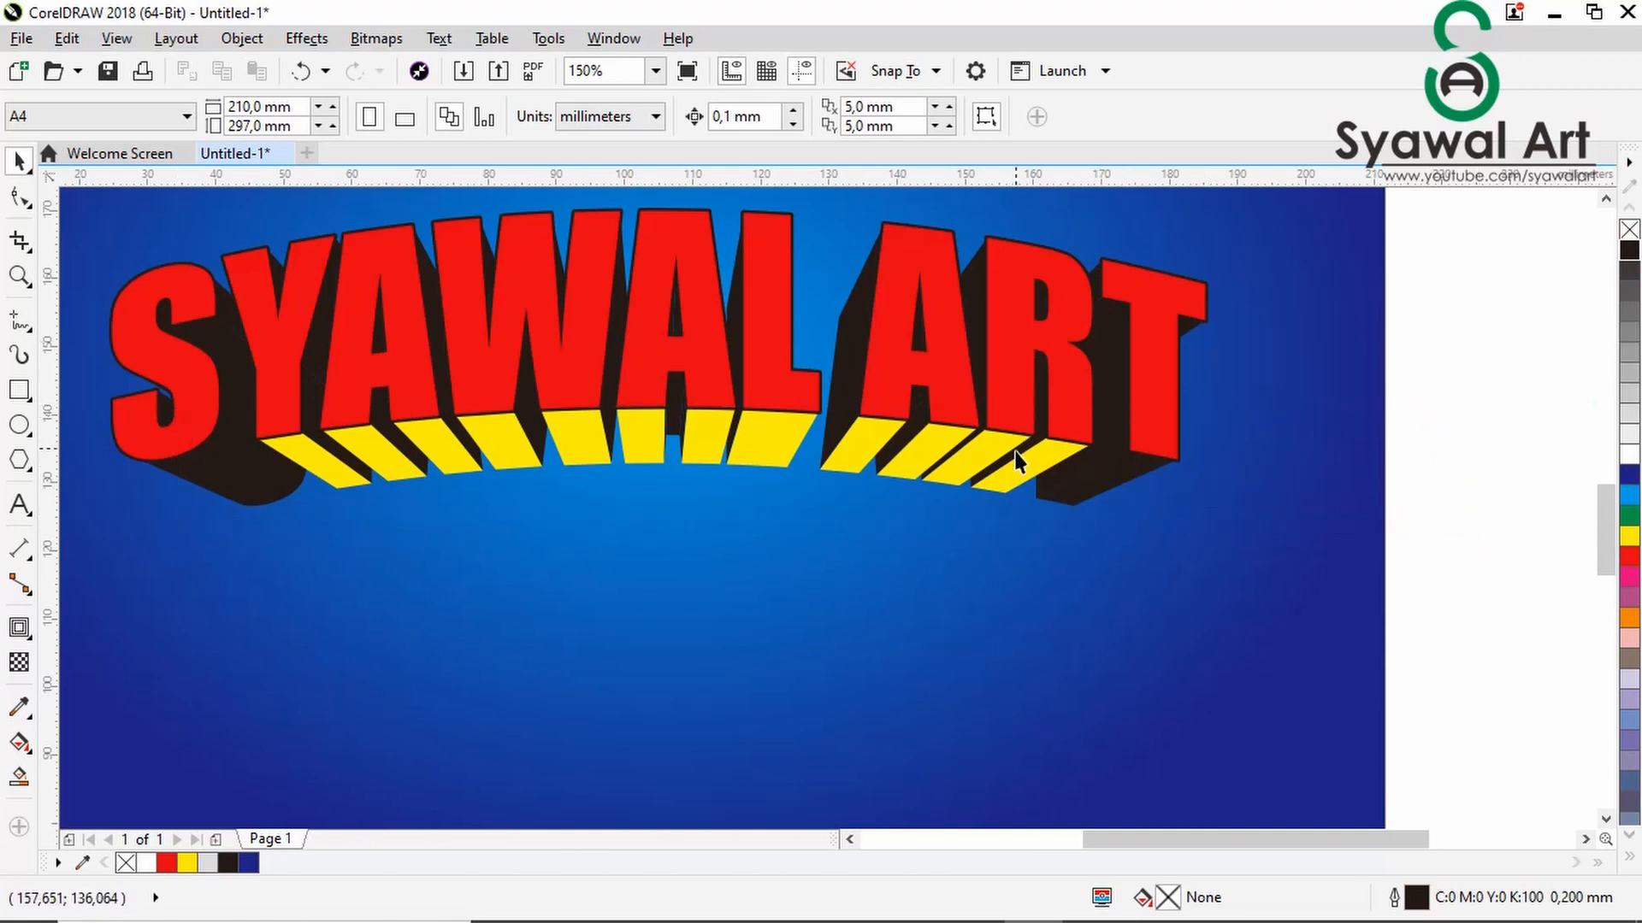
left_click(977, 446)
left_click(1556, 371)
left_click_drag(973, 458, 975, 459)
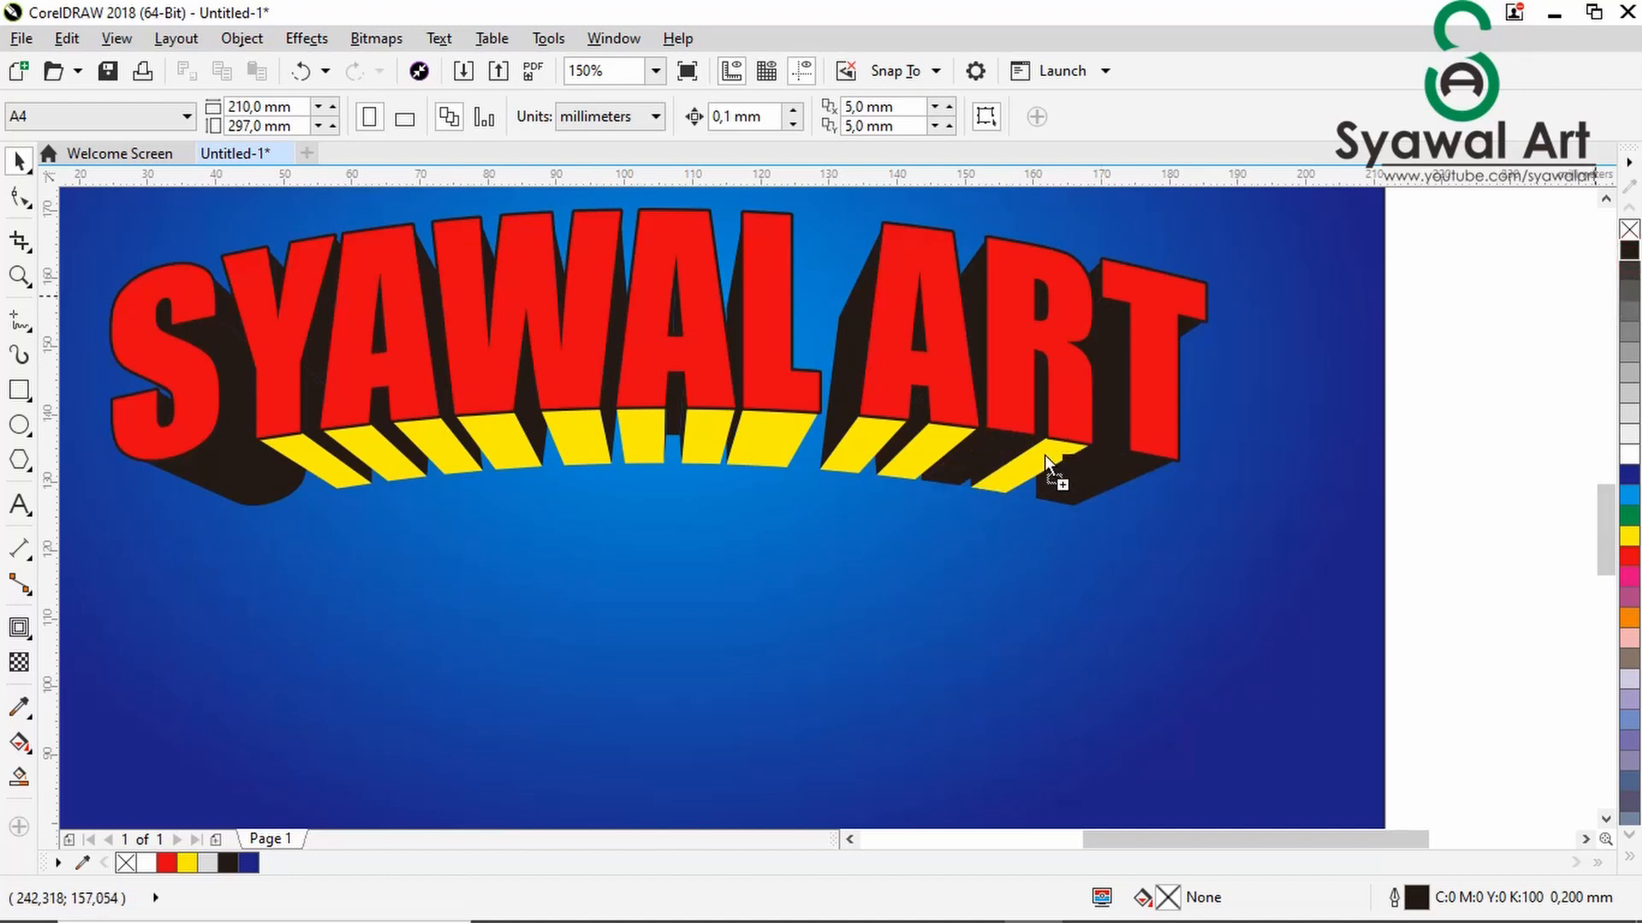
left_click_drag(1045, 455, 1047, 458)
- Sample the black extrusion colour with the Color Eyedropper and apply it to all remaining yellow undersides of the lettering
left_click(18, 706)
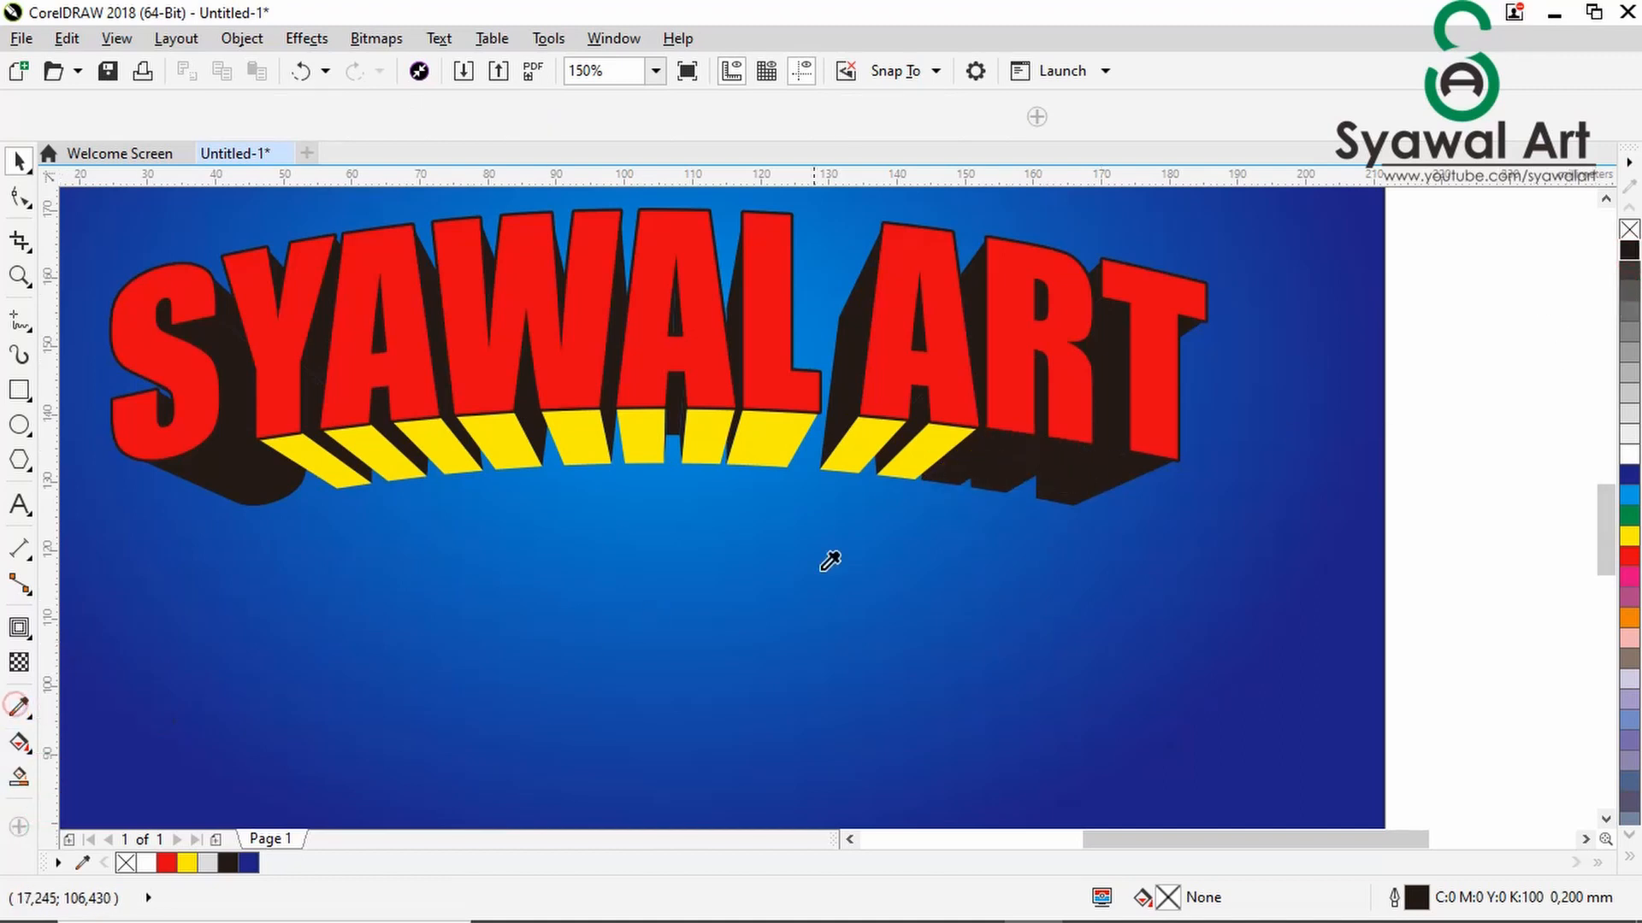
left_click(990, 452)
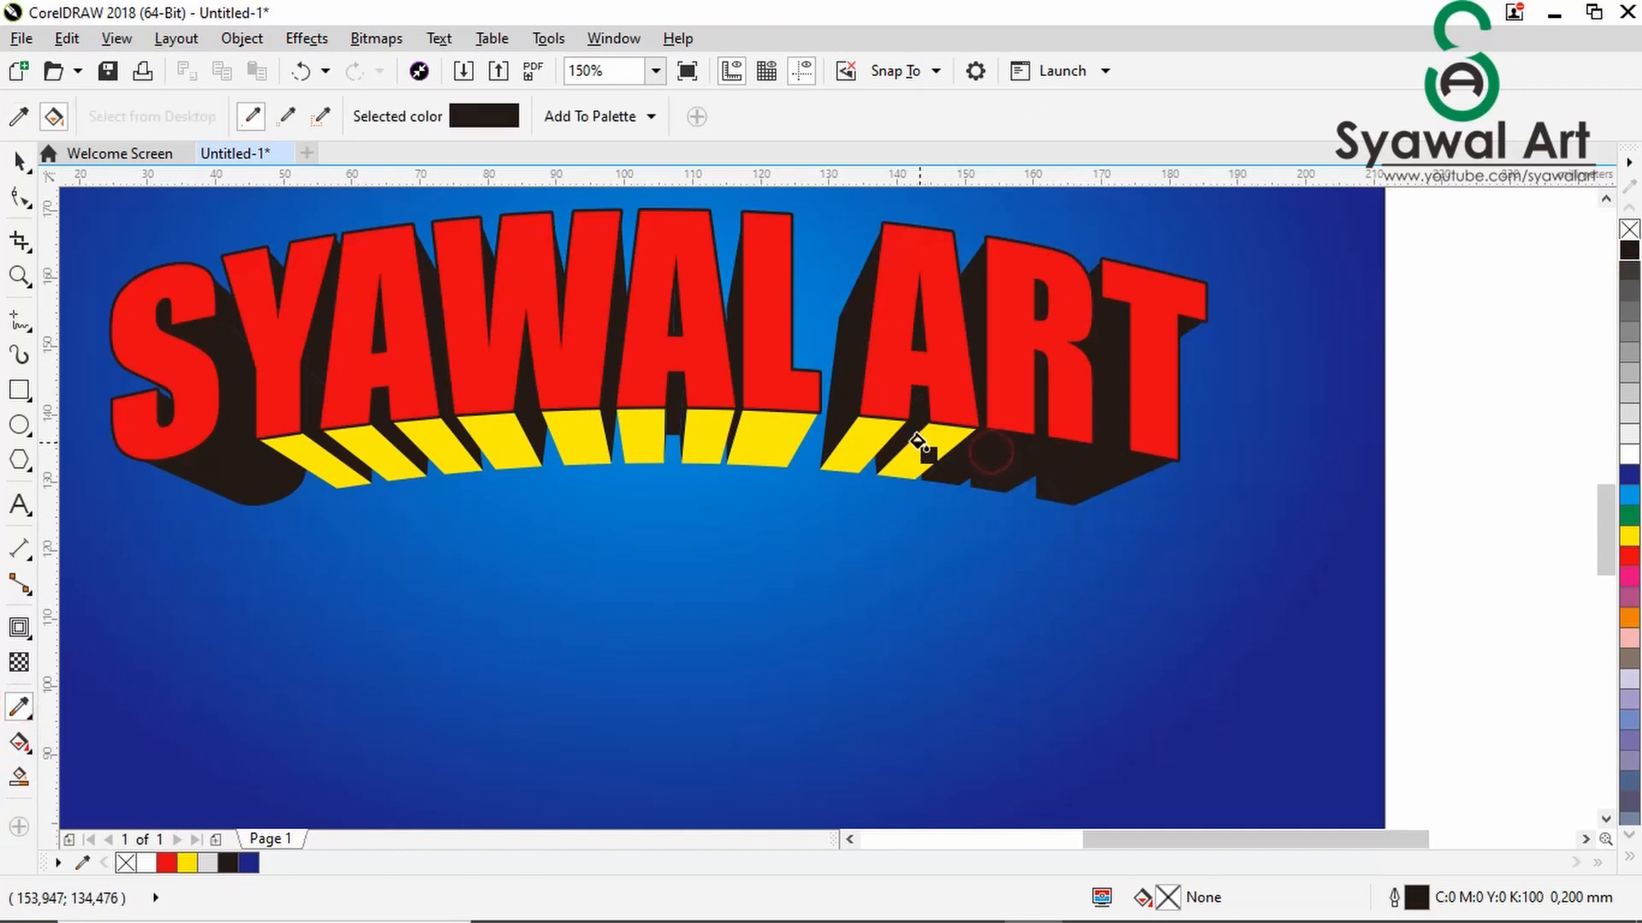
left_click(915, 440)
left_click(749, 436)
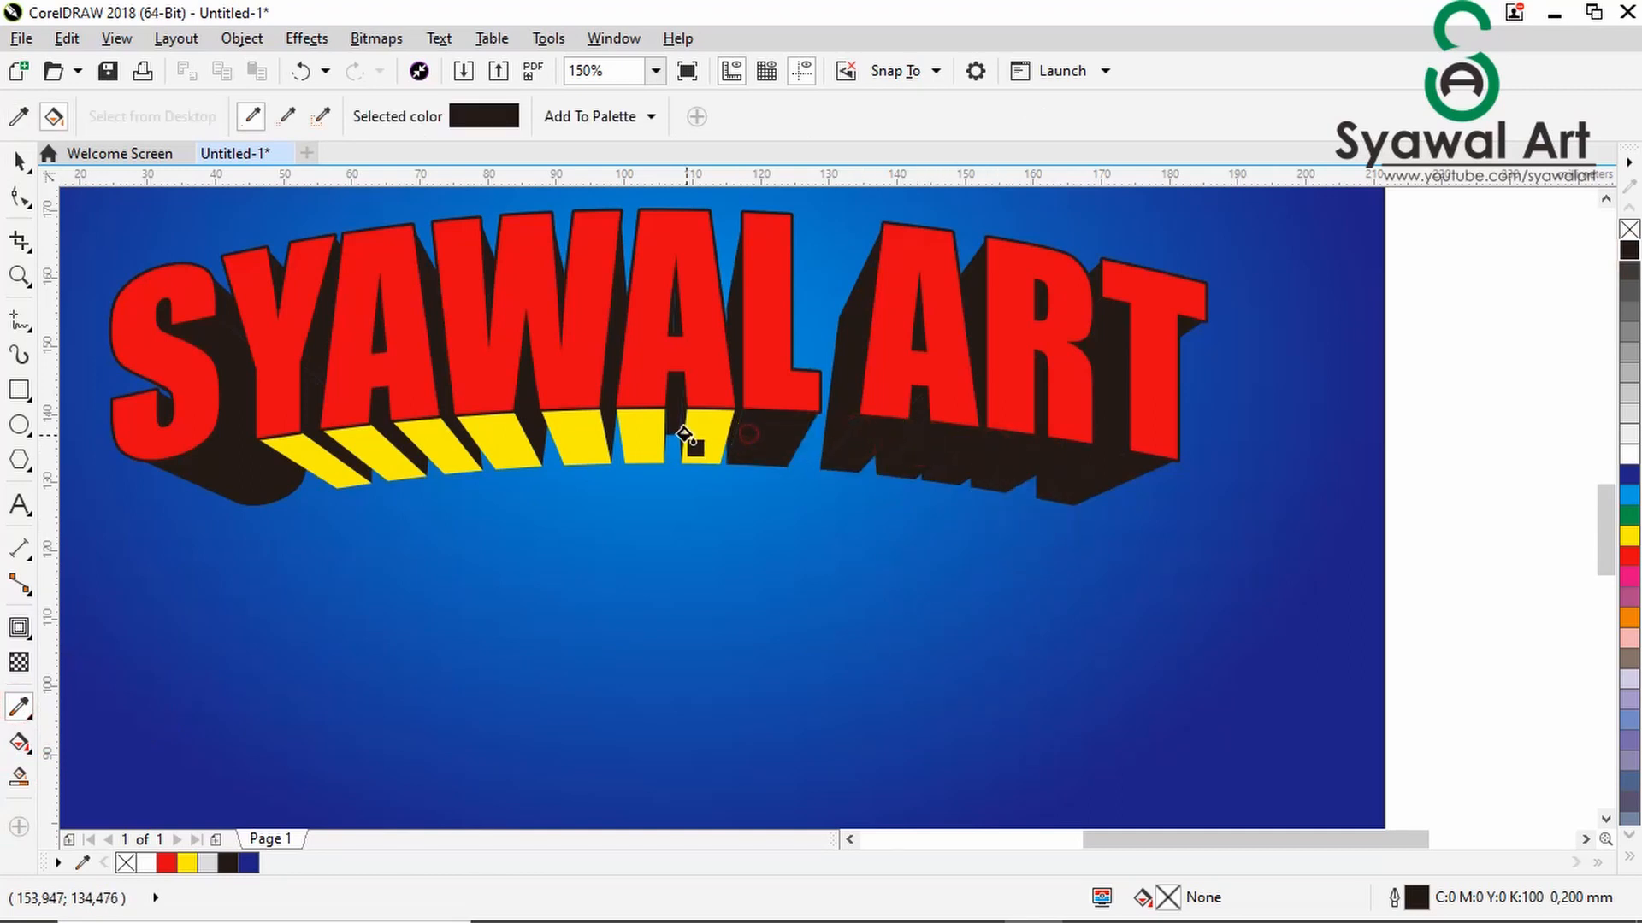
left_click(685, 434)
left_click(627, 433)
left_click(555, 440)
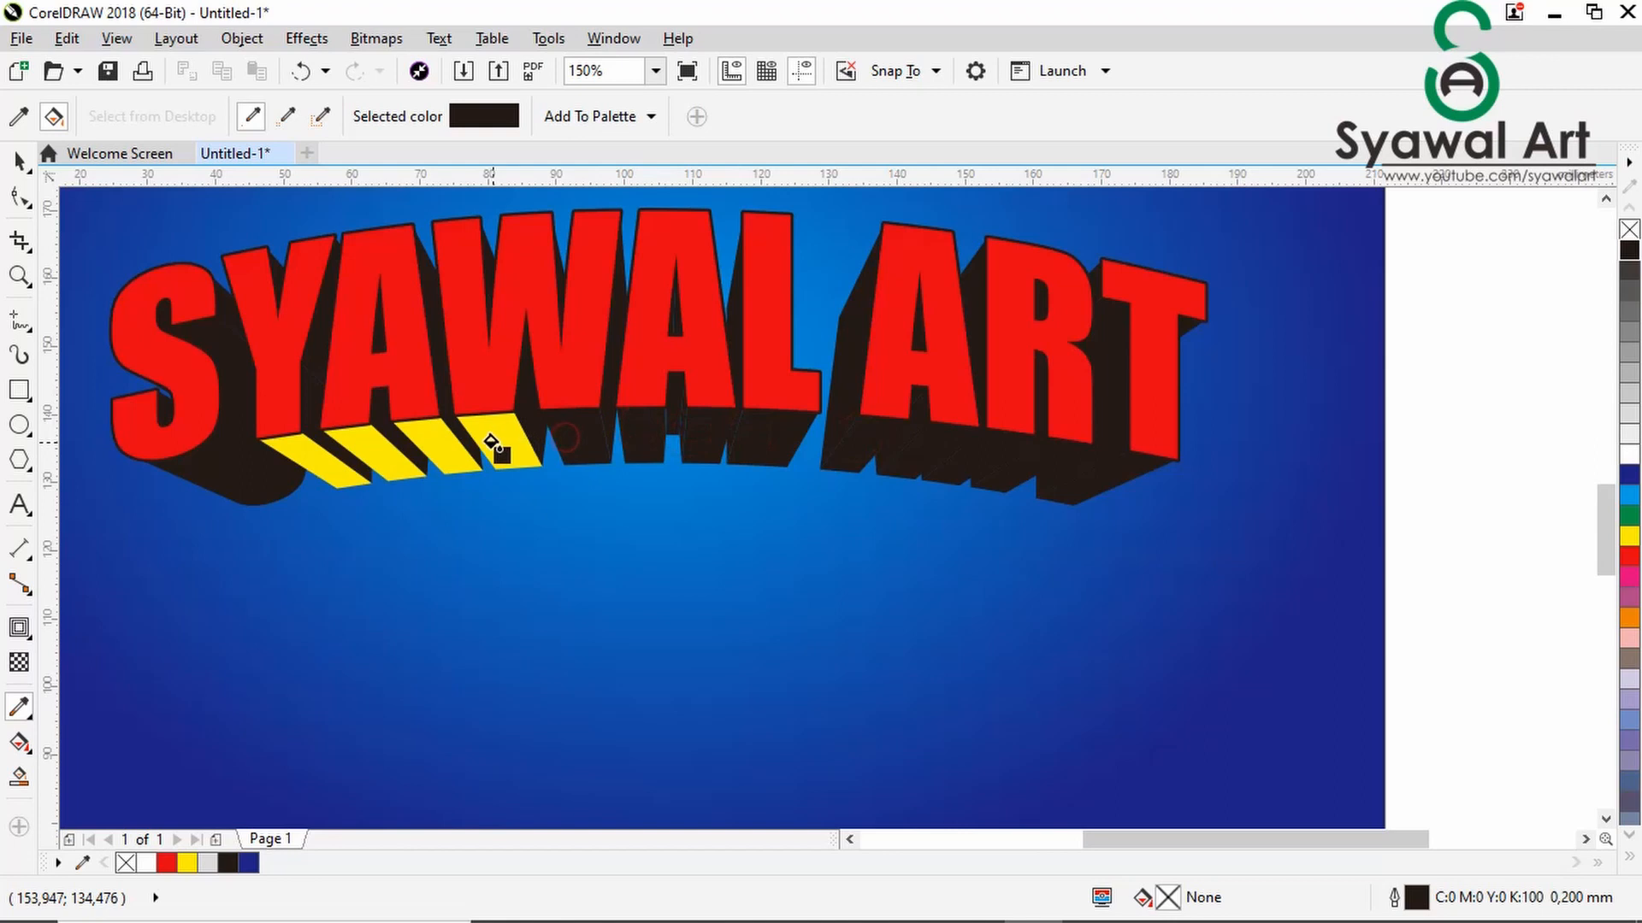
left_click(491, 440)
left_click(402, 451)
left_click(376, 459)
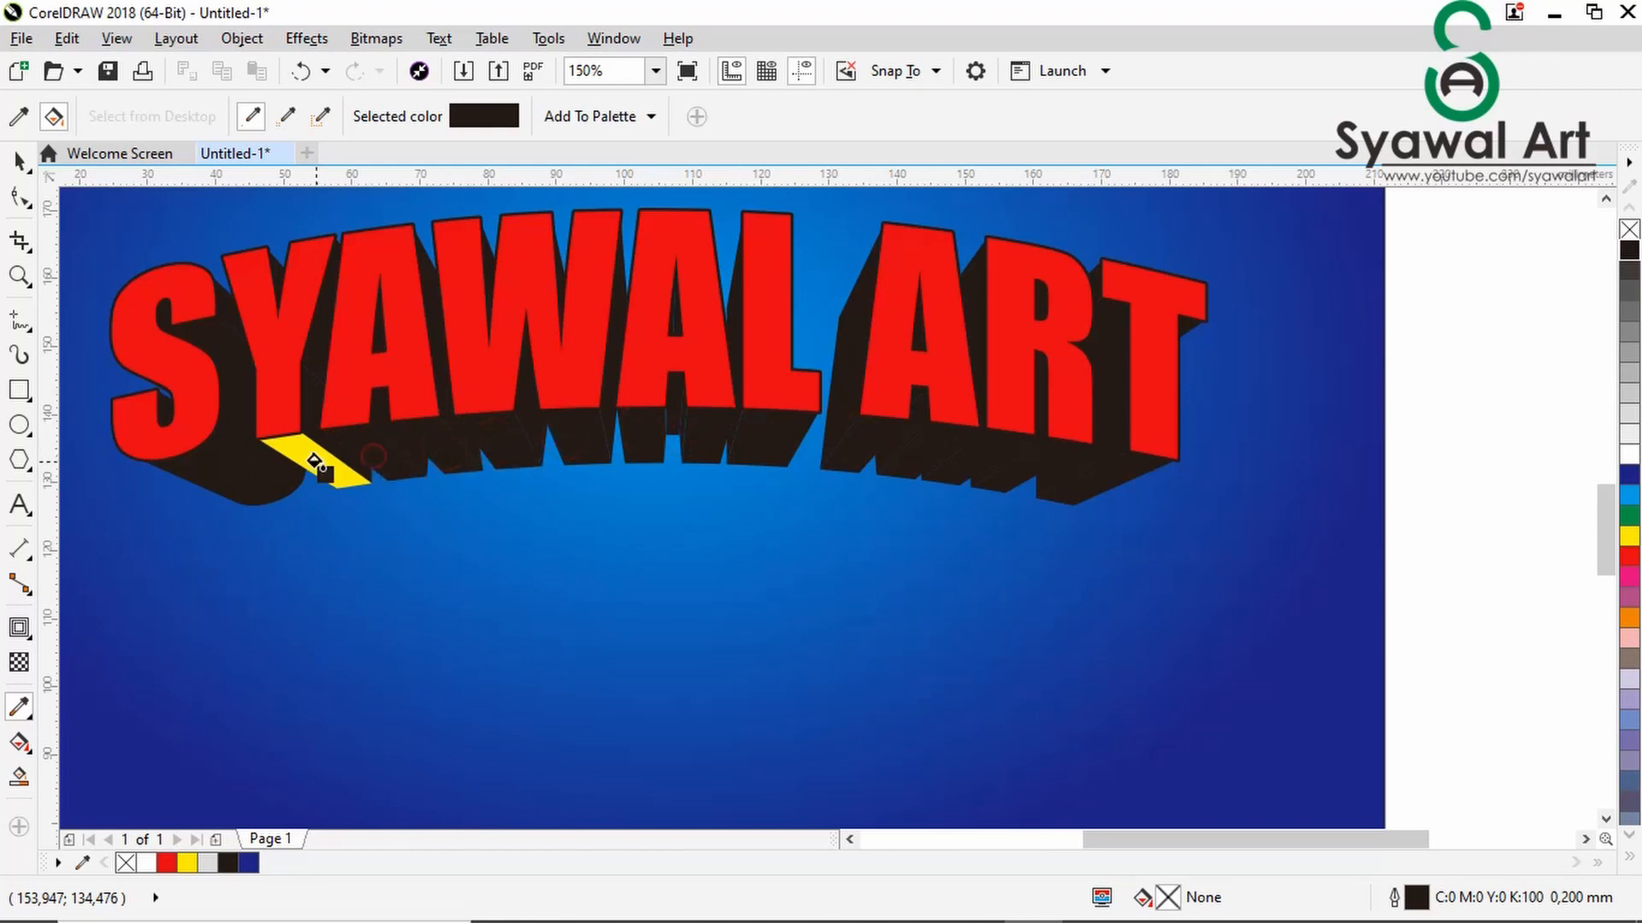
left_click(319, 459)
scroll(564, 560, "down", 2)
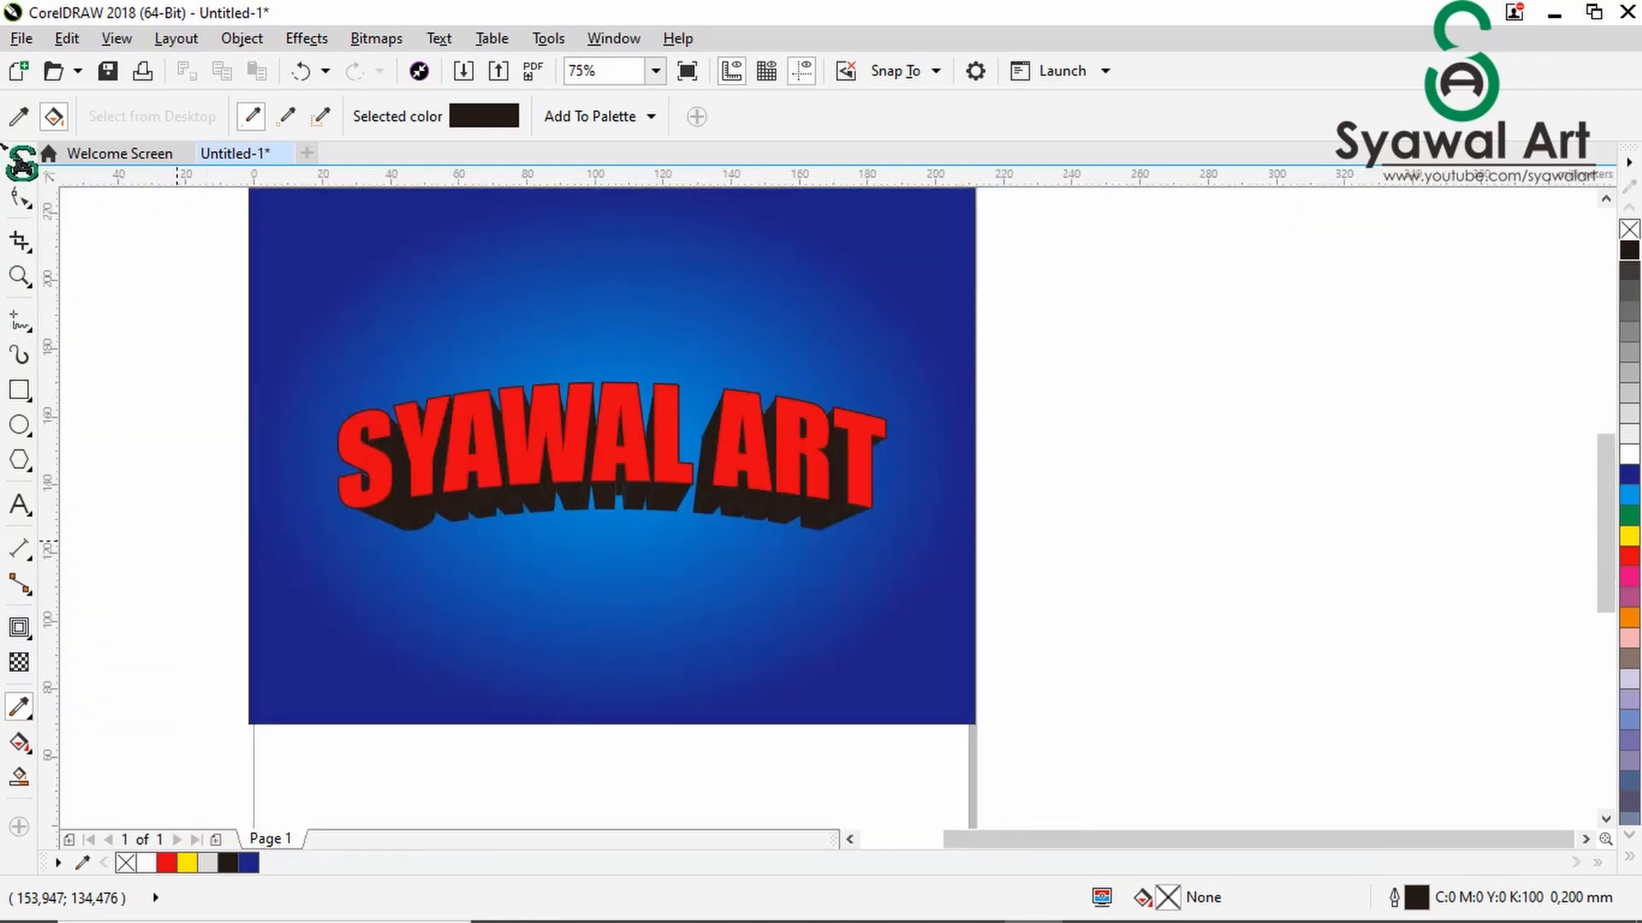
- Change the red front faces of the SYAWAL ART letters to white
left_click(19, 160)
left_click(1058, 418)
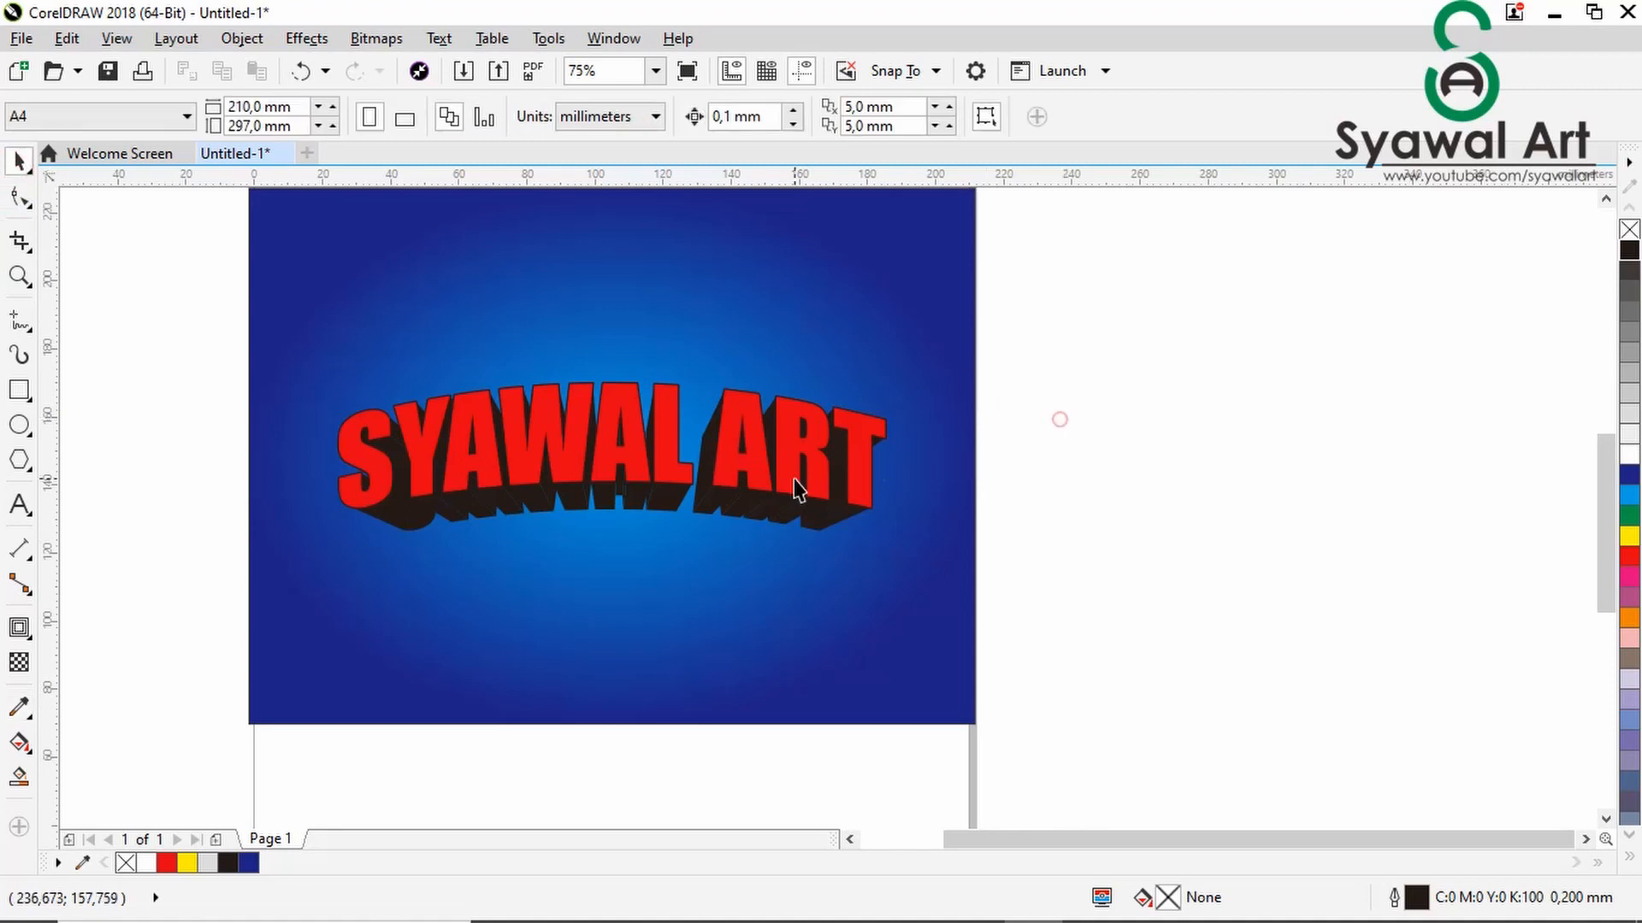
scroll(790, 471, "down", 2)
left_click_drag(388, 382, 863, 565)
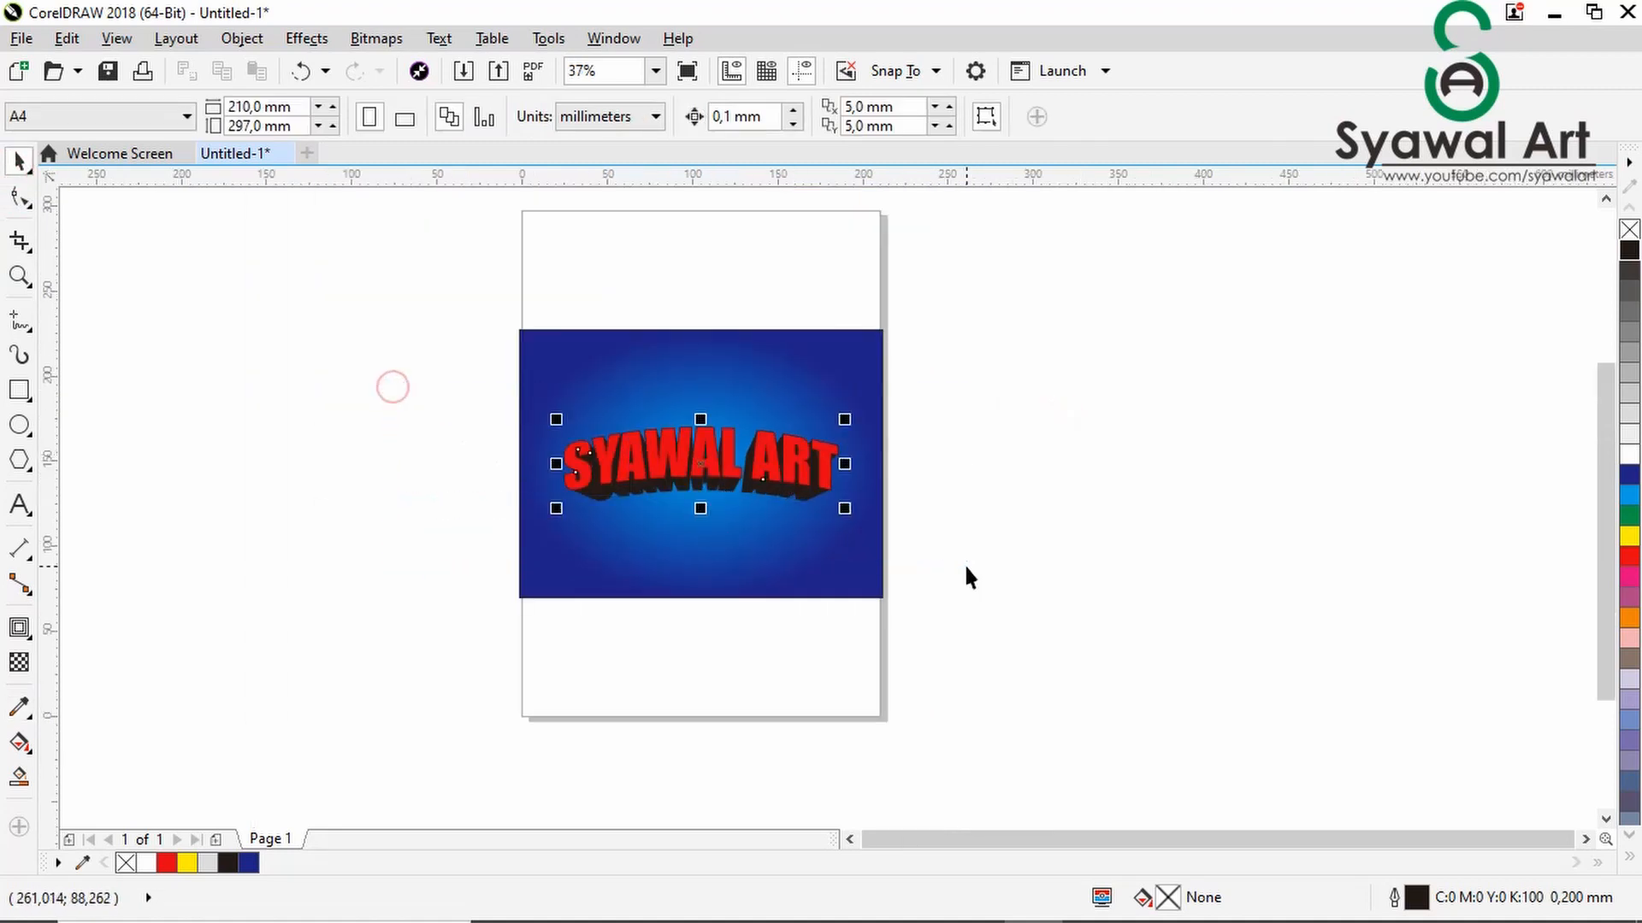
left_click(1386, 491)
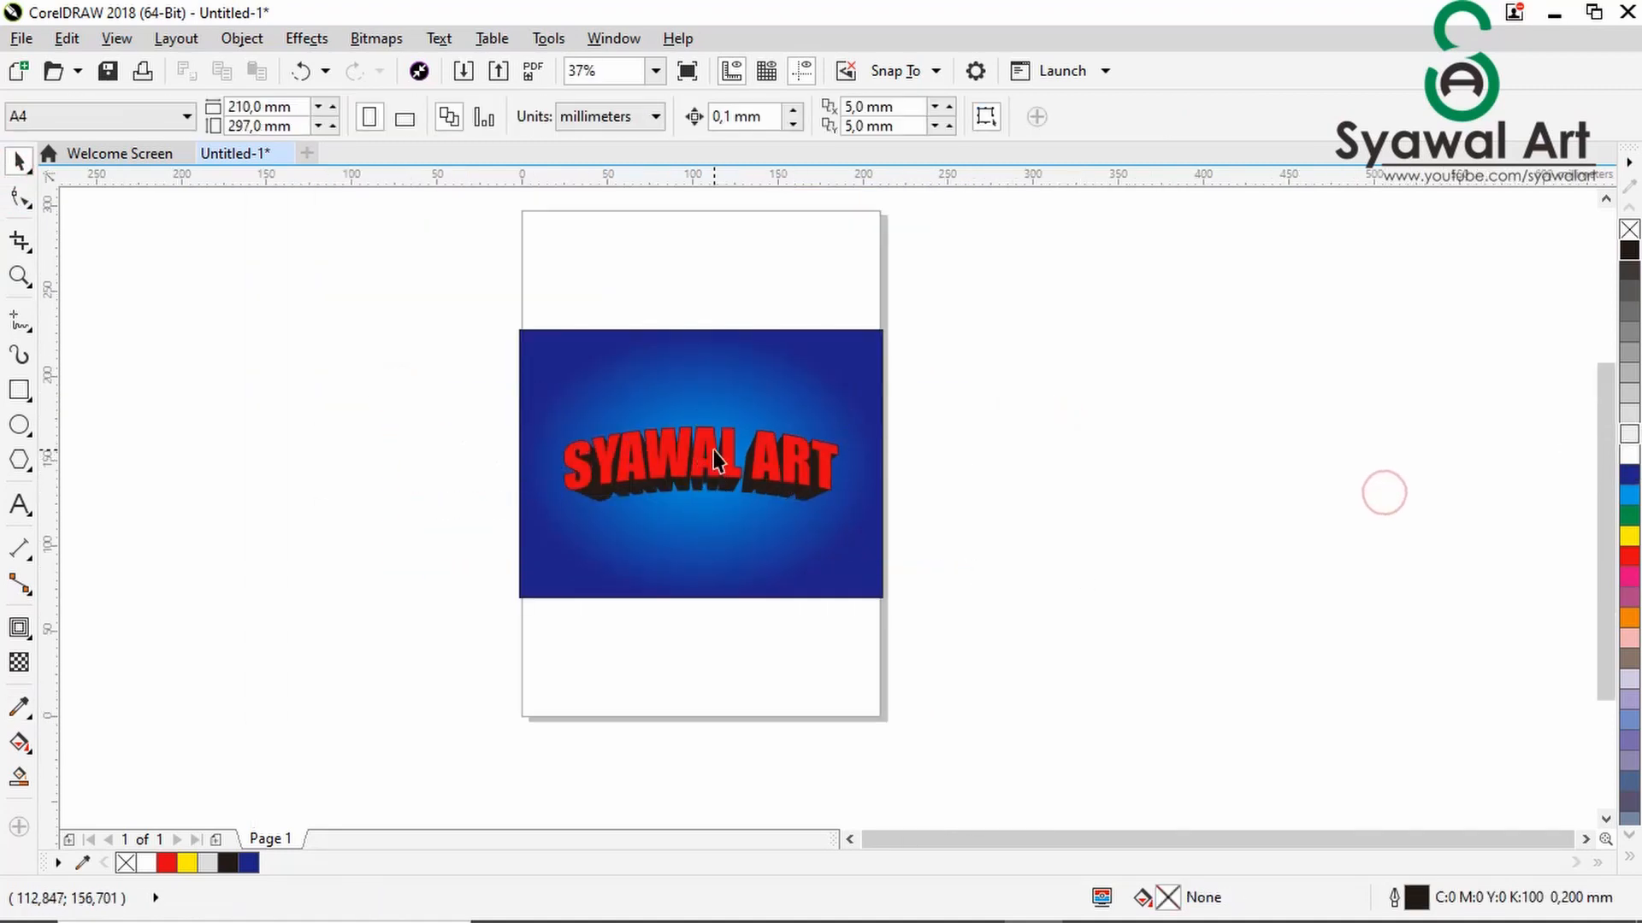
scroll(713, 450, "up", 1)
left_click_drag(1629, 479, 934, 479)
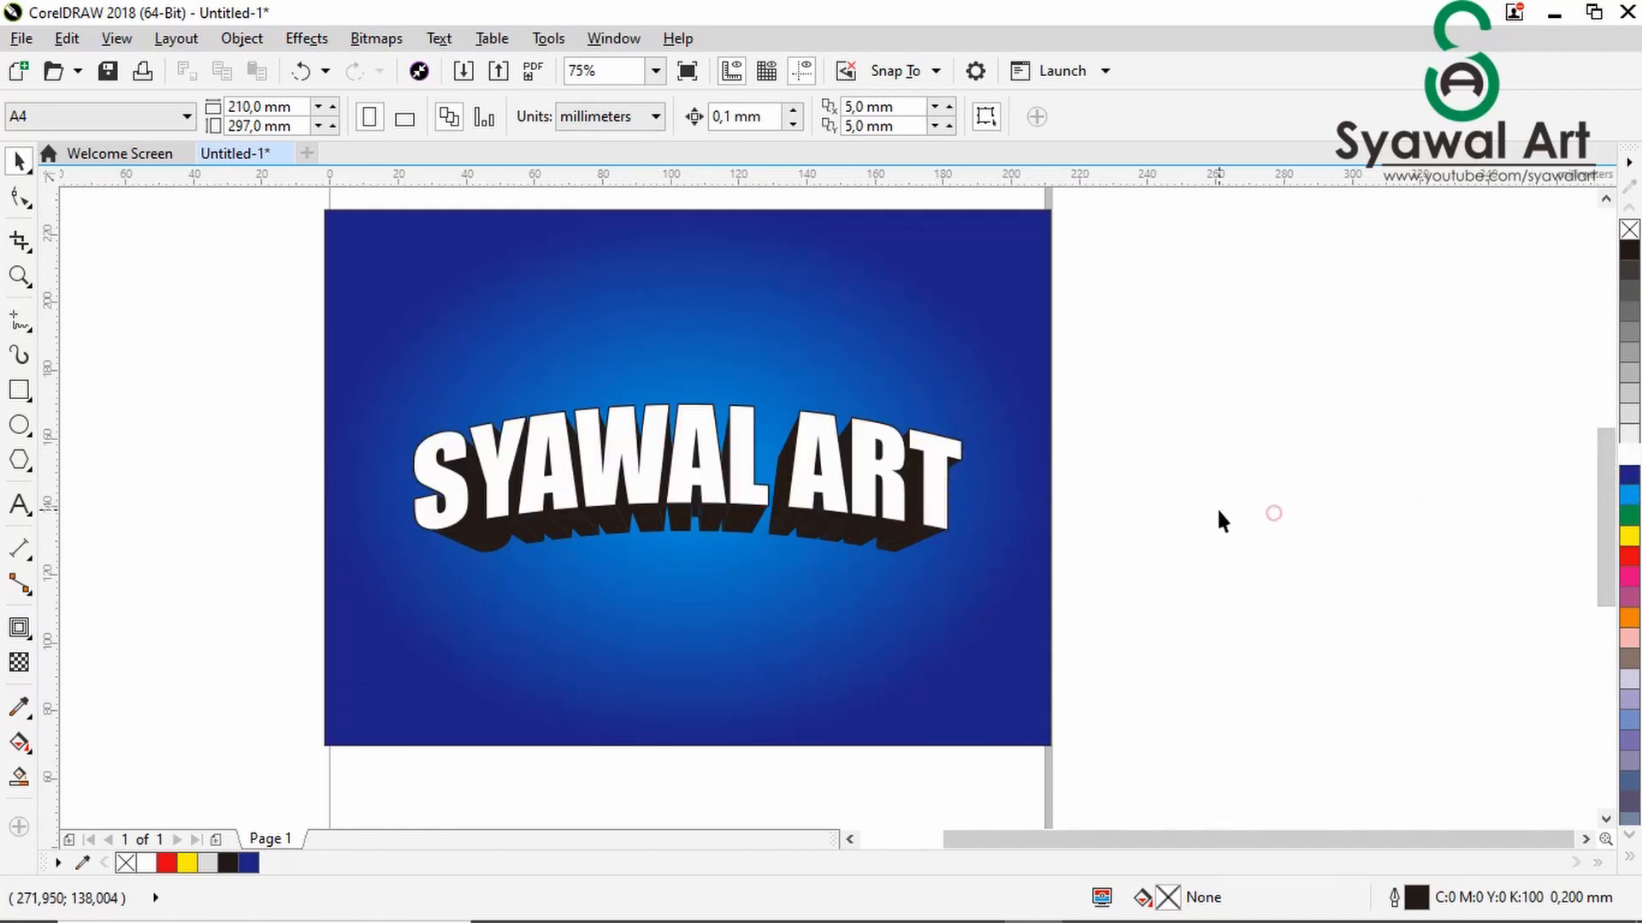
- Select the three lettering objects without the background and group them
scroll(1220, 520, "down", 1)
scroll(1079, 549, "up", 1)
scroll(1072, 541, "down", 1)
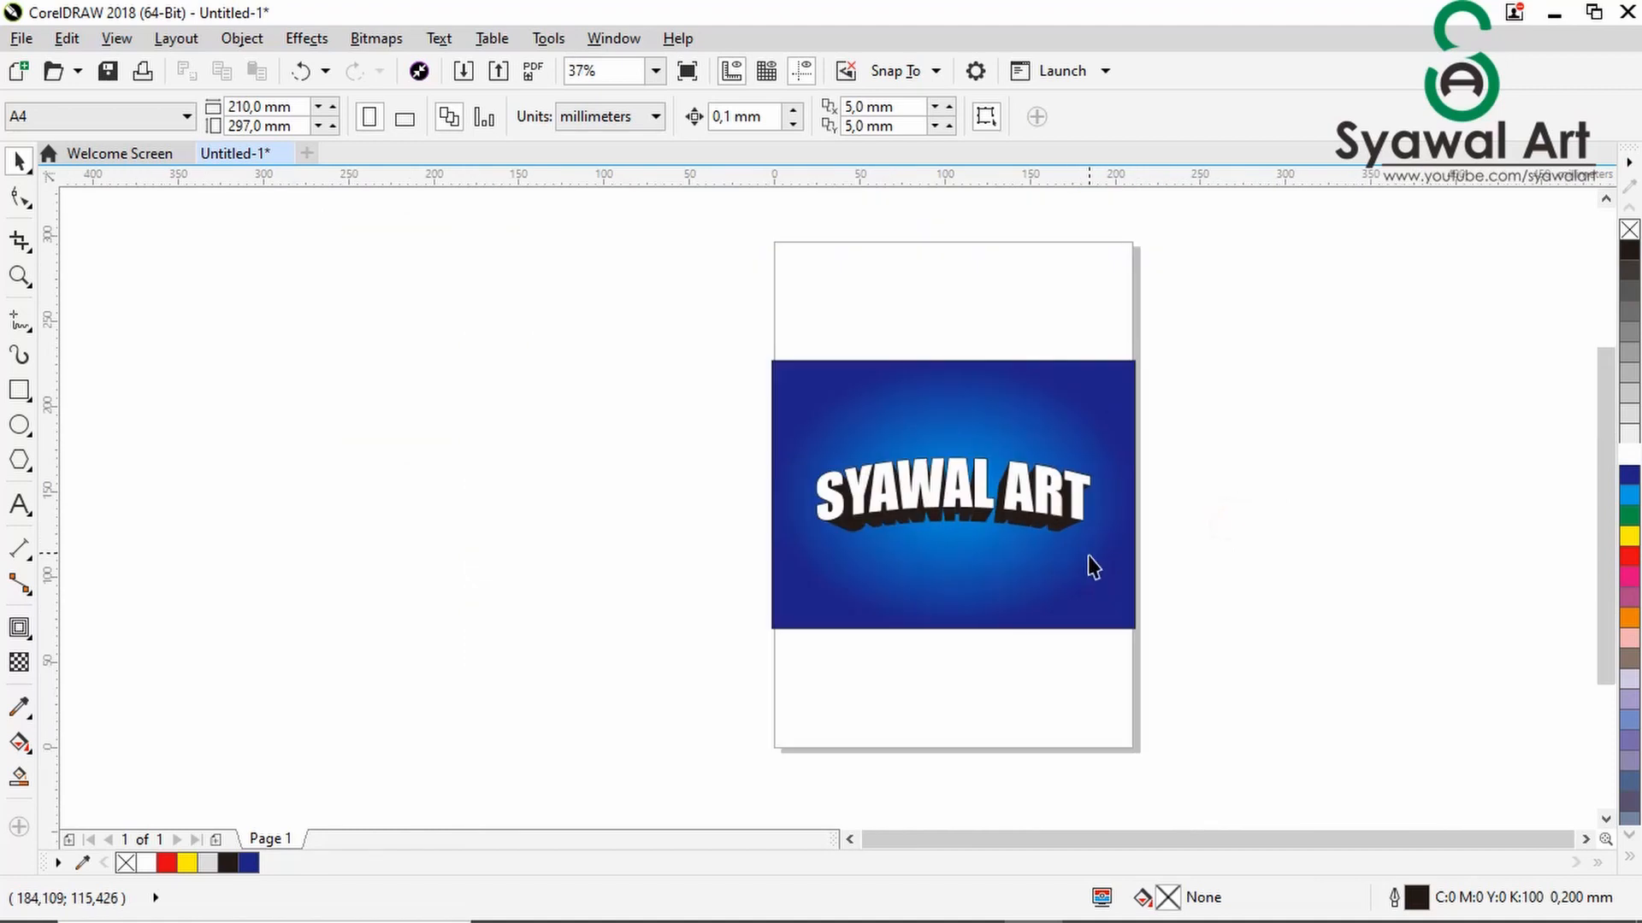
left_click_drag(1290, 460, 795, 580)
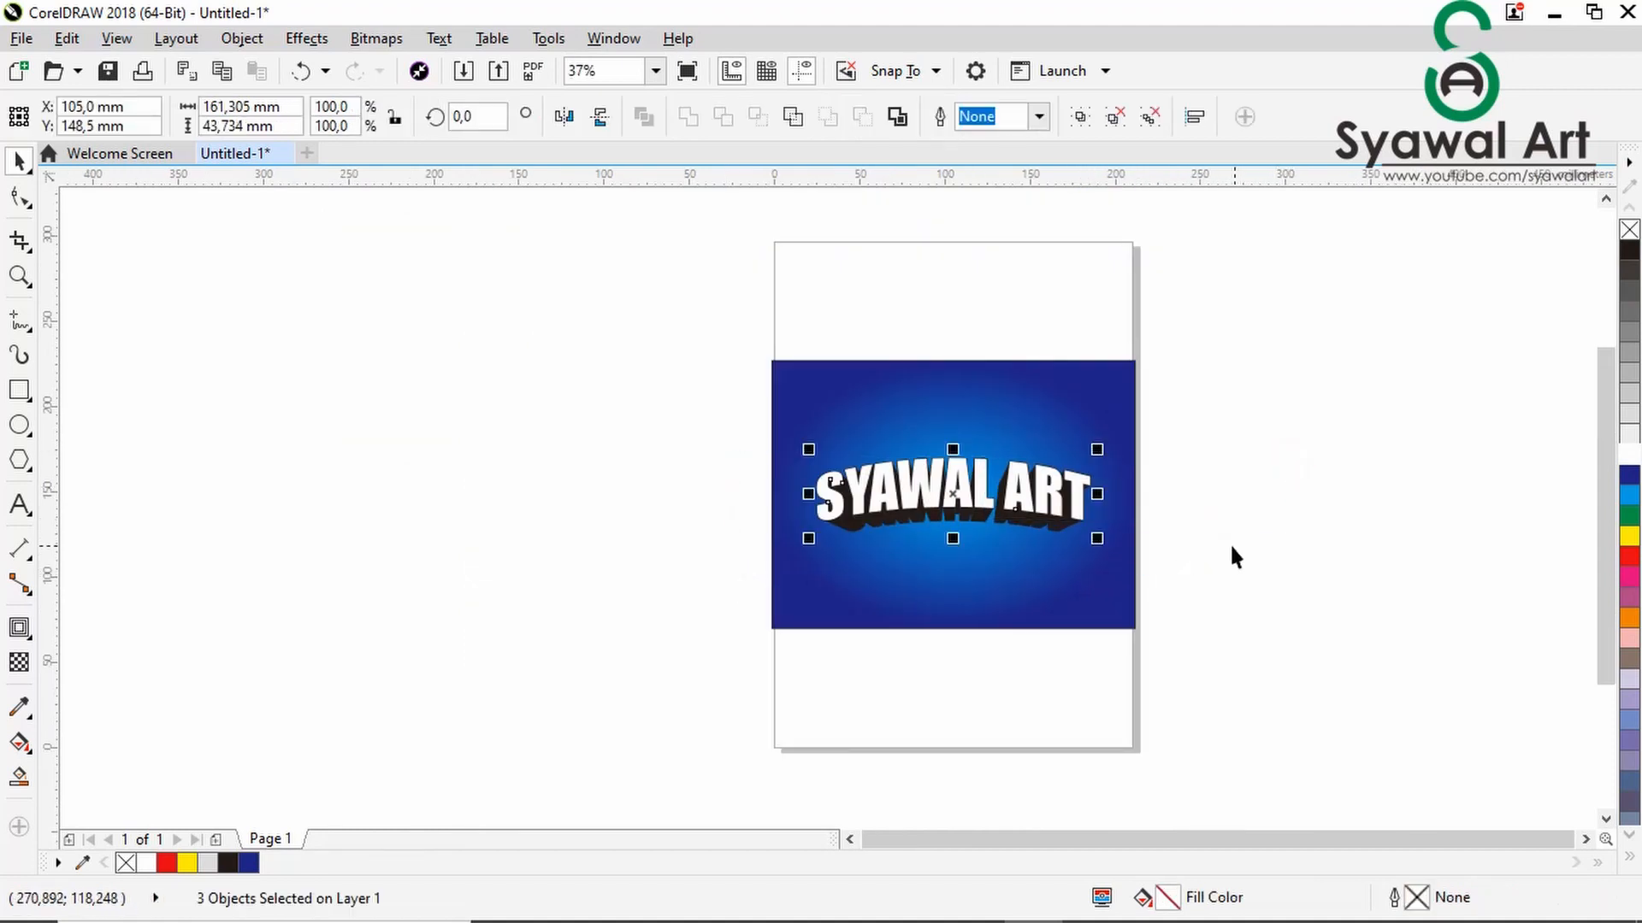
key("ctrl+g")
left_click(1263, 527)
- Scale the lettering group down slightly about its centre and fit the whole design in the view
scroll(1014, 521, "up", 1)
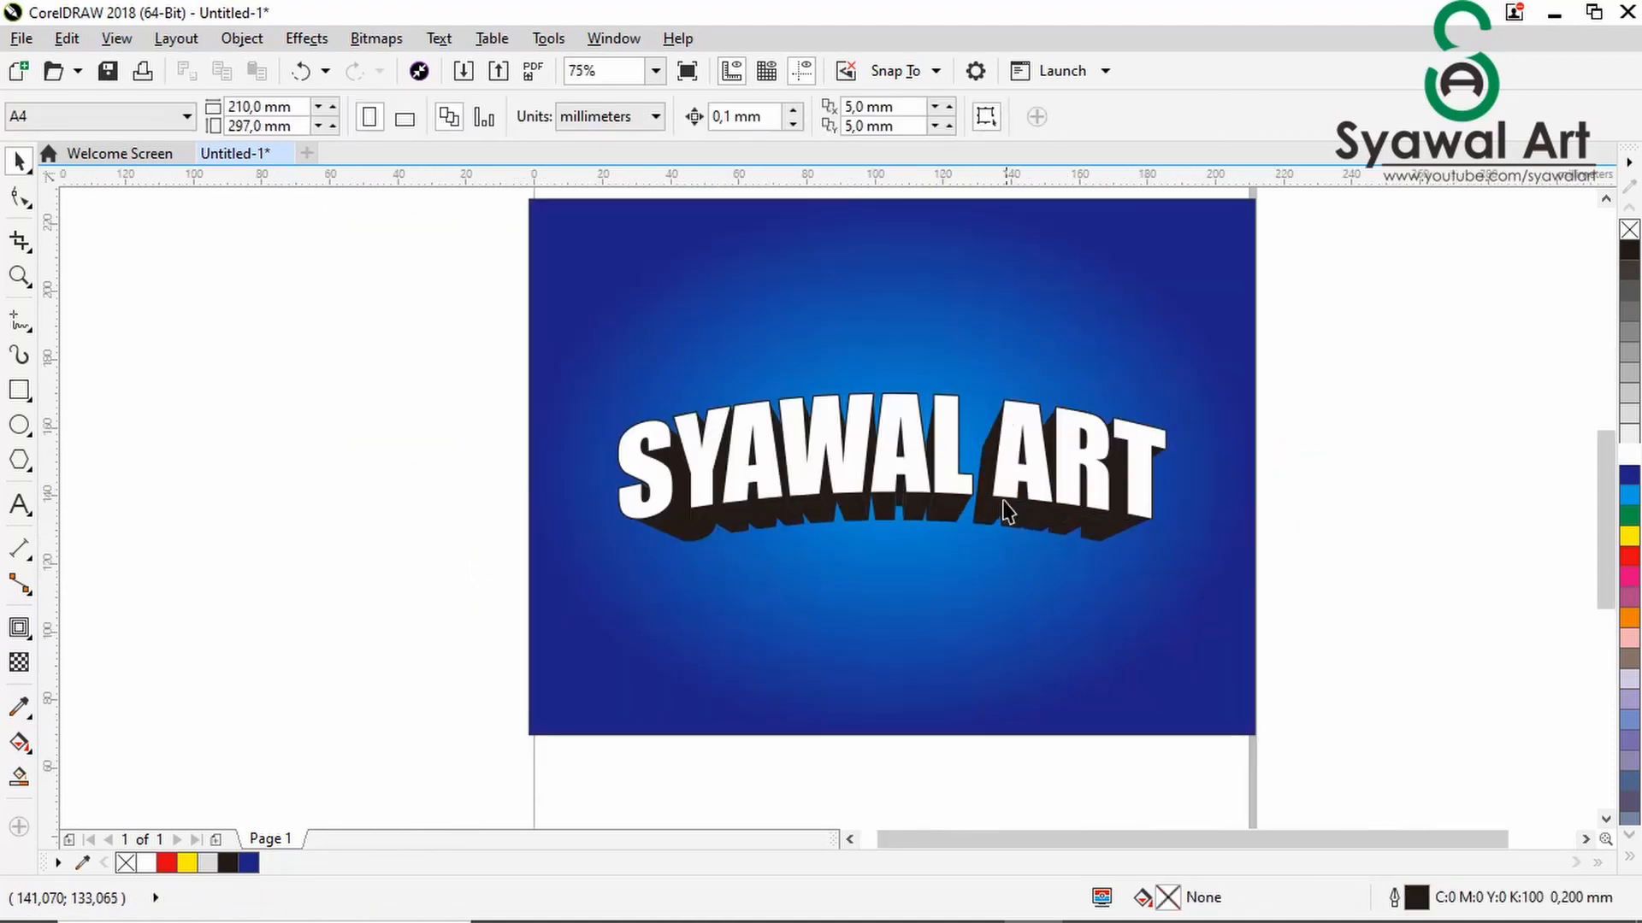
left_click(946, 502)
left_click_drag(1180, 557, 1165, 547)
left_click(1363, 557)
scroll(1172, 510, "down", 1)
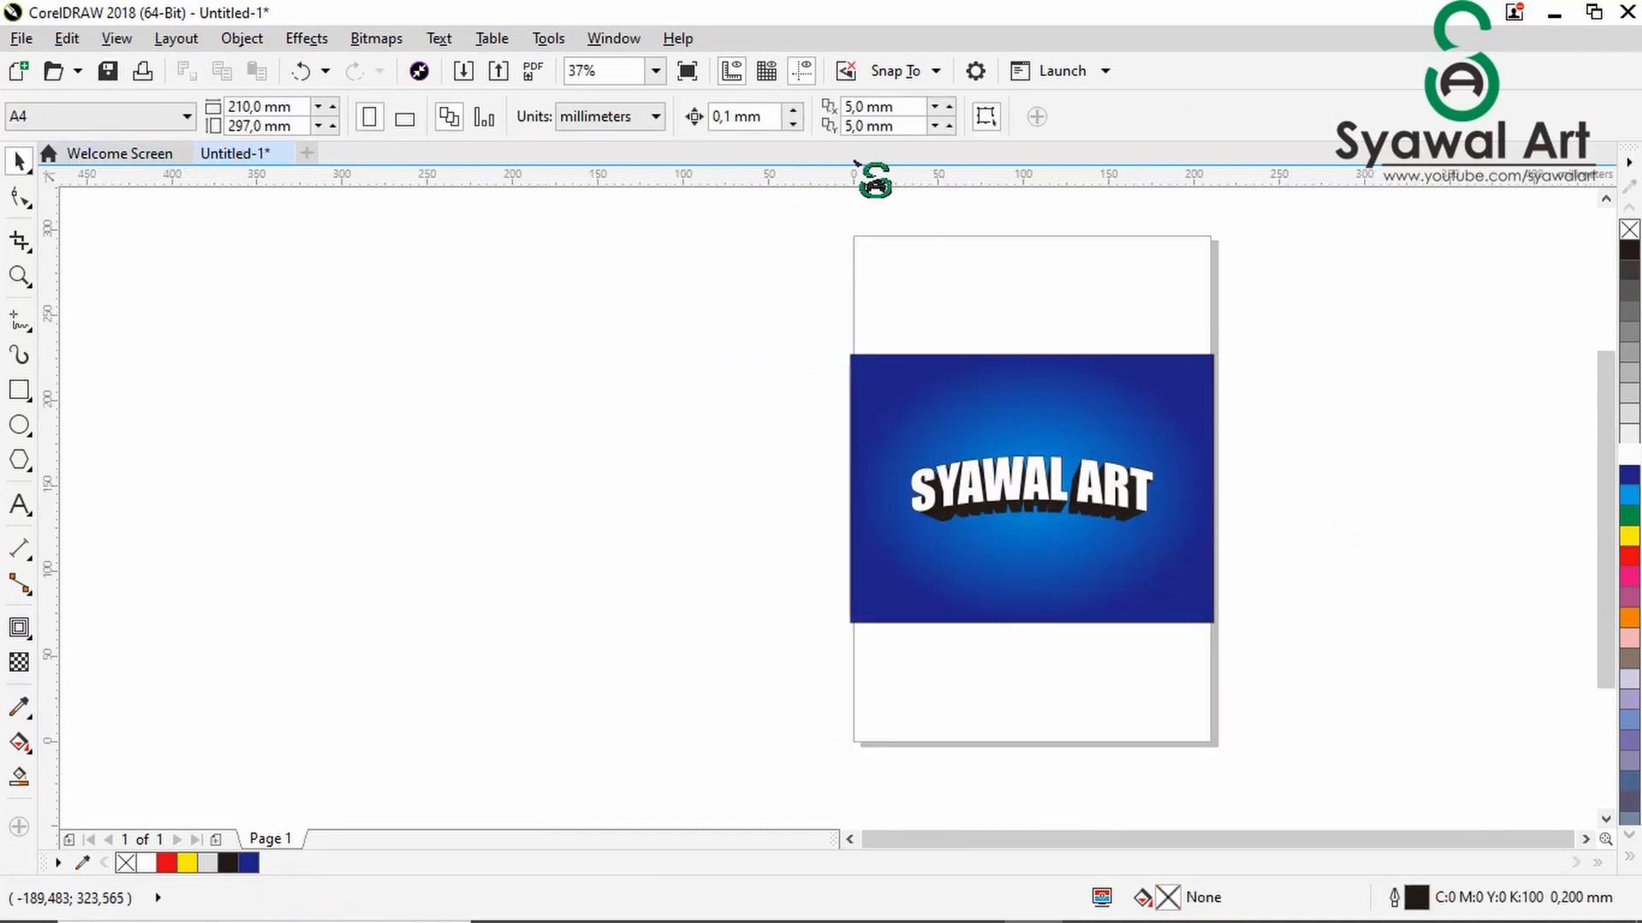
left_click(655, 71)
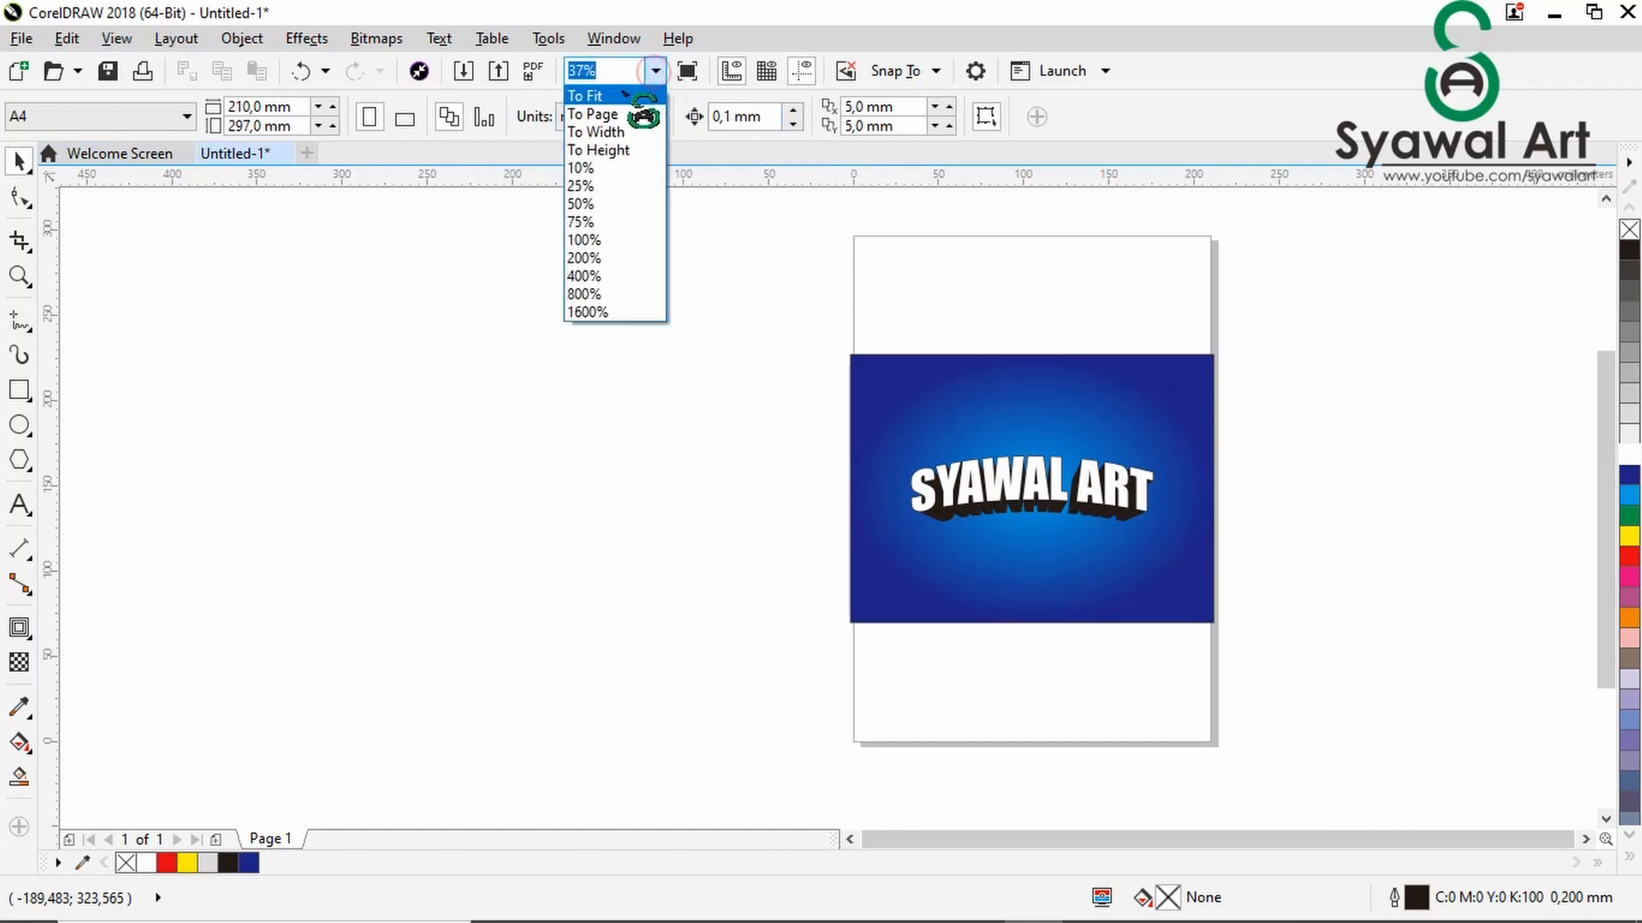
left_click(622, 91)
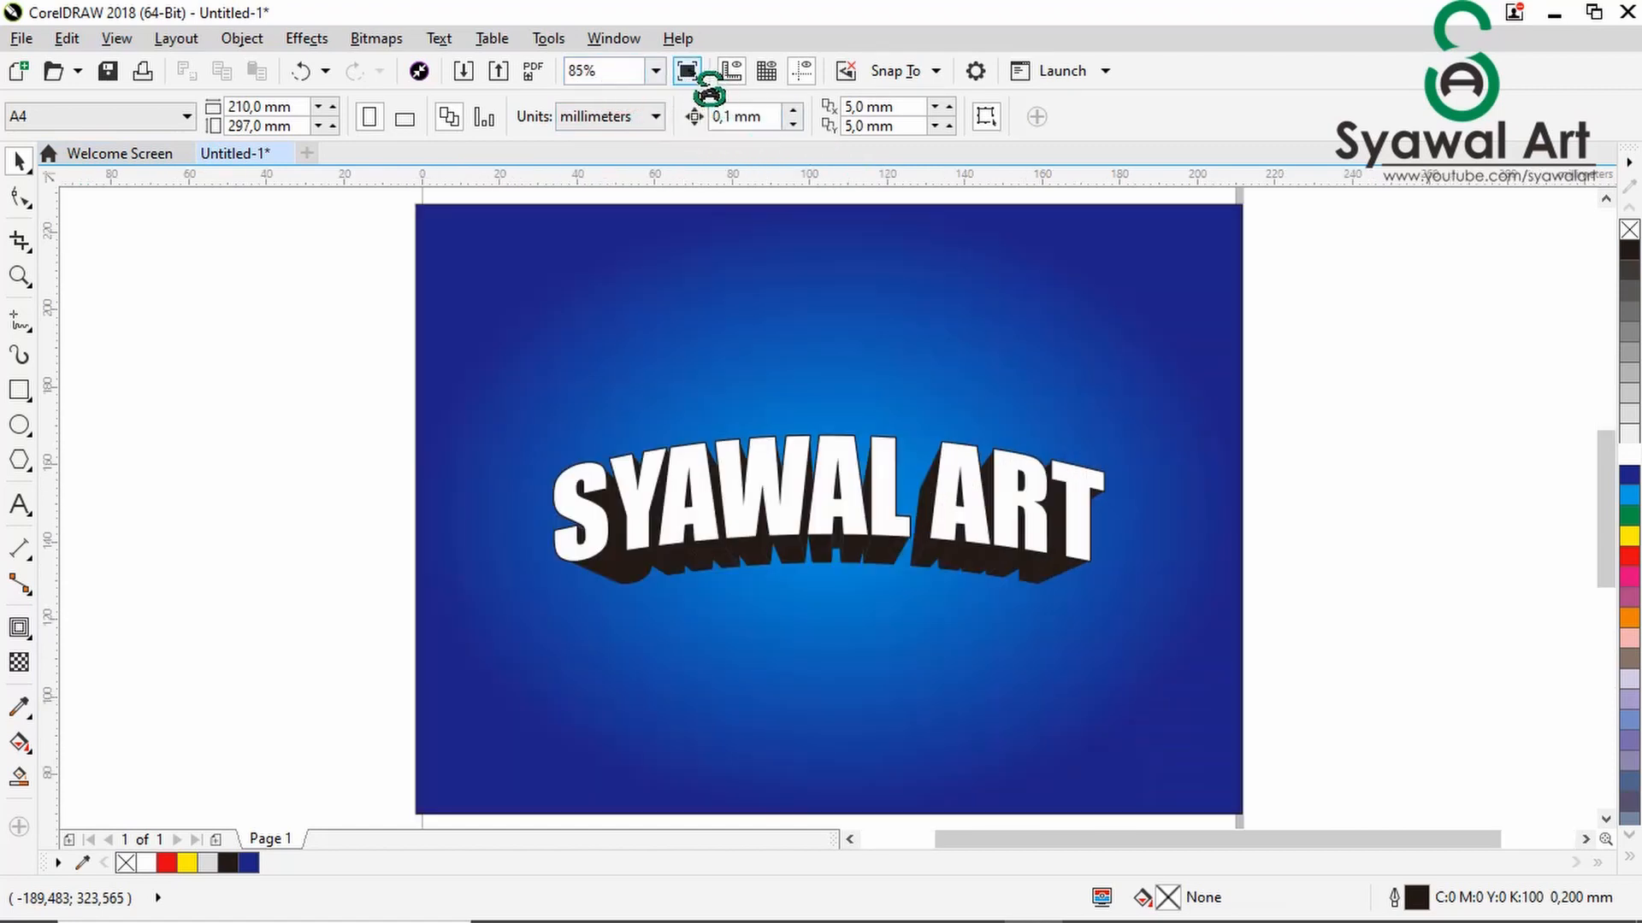